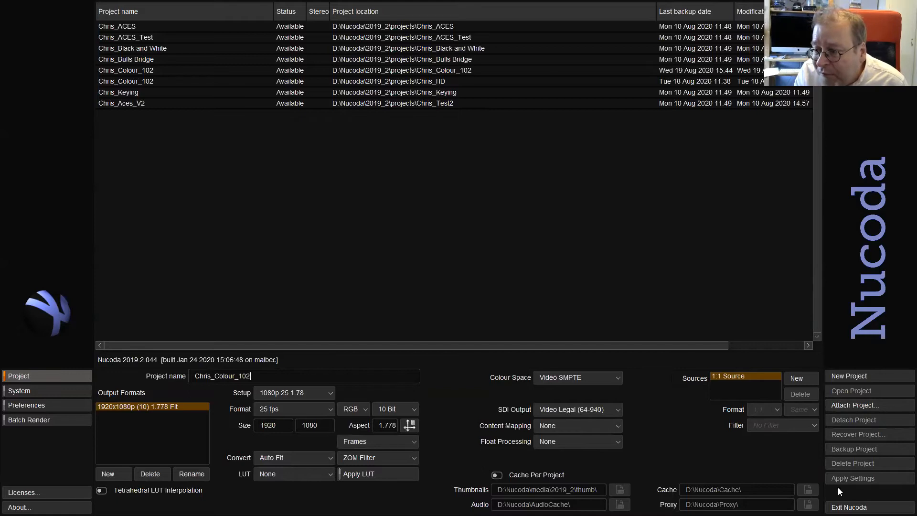
- Open the Colour_102 project last backed up on 19 August 2020 and import Colour_102.mov from D:\DV\Colour 102
left_click(456, 73)
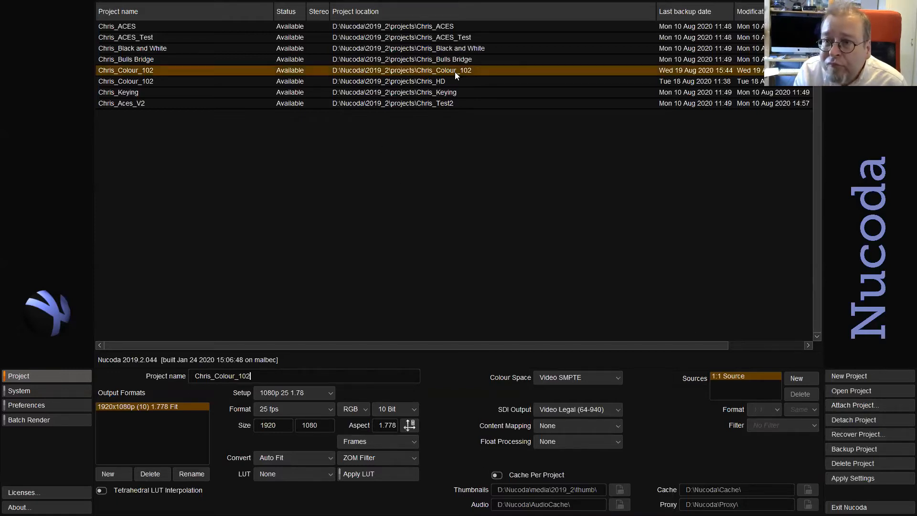
left_click(863, 389)
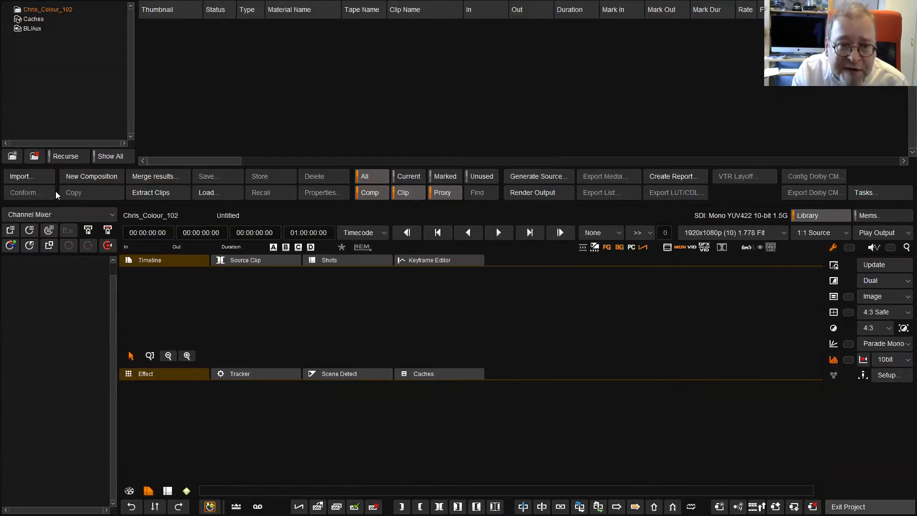
left_click(45, 179)
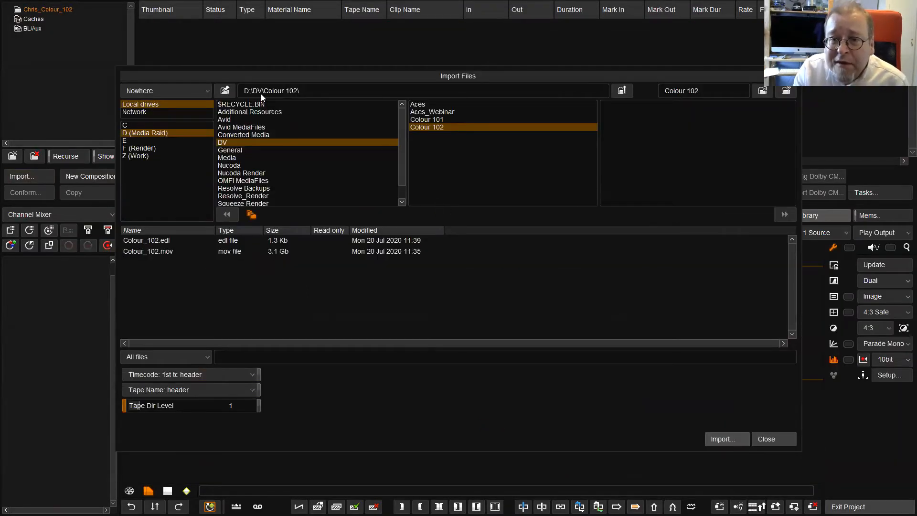
left_click(239, 254)
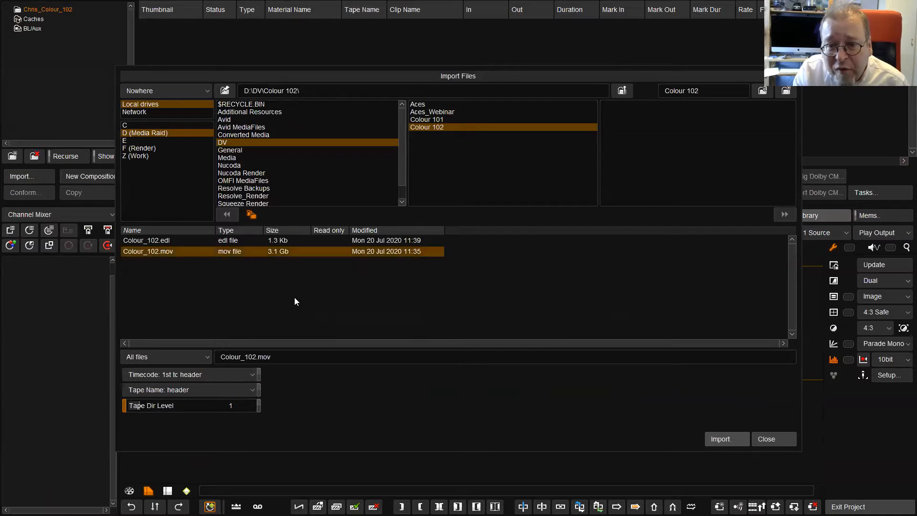
left_click(726, 440)
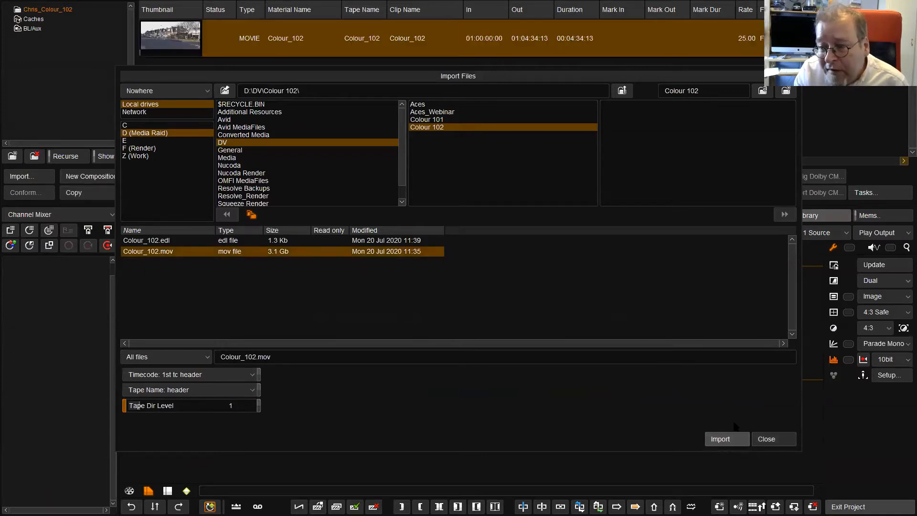
left_click(764, 436)
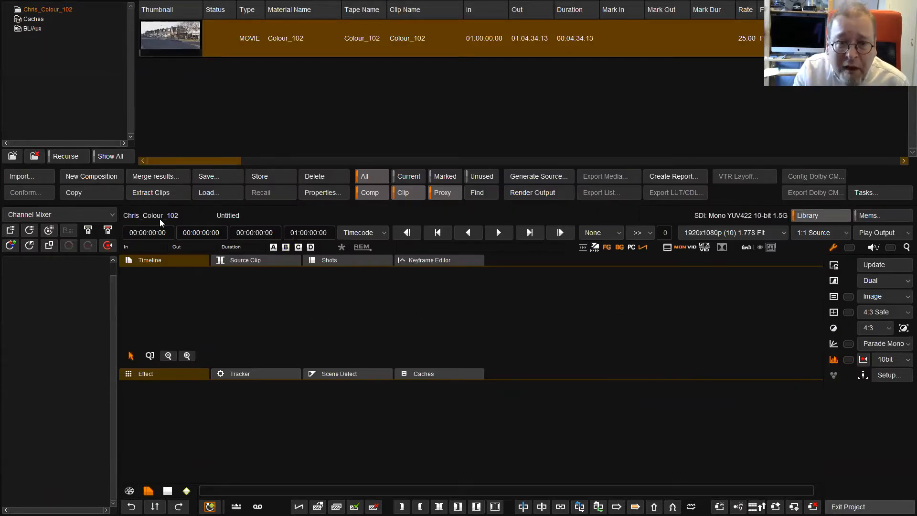
- Create a new composition and place the Colour_102 movie on its V1 track
left_click(102, 177)
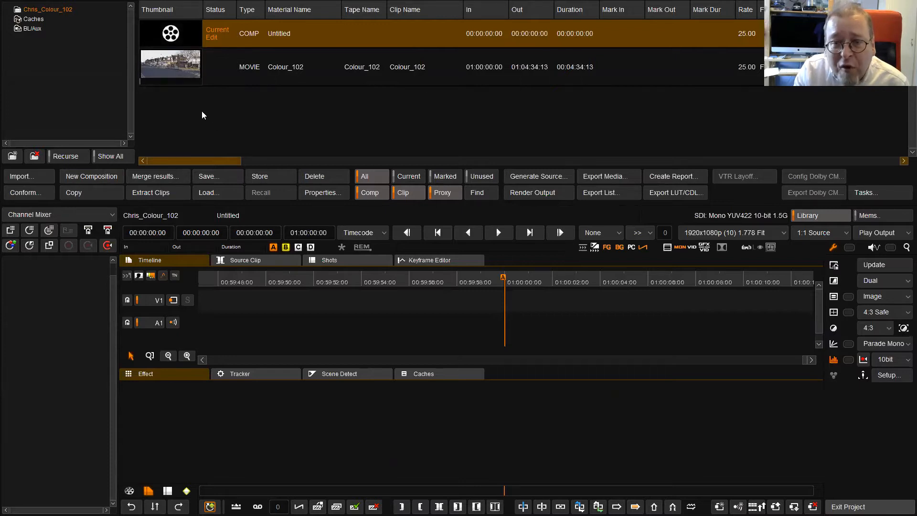
left_click_drag(176, 64, 145, 295)
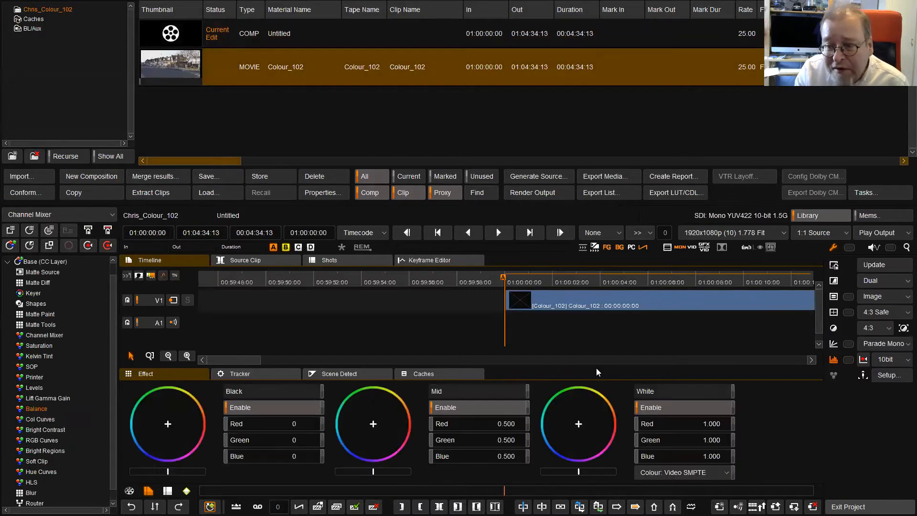
left_click_drag(246, 361, 599, 357)
left_click_drag(411, 391, 173, 374)
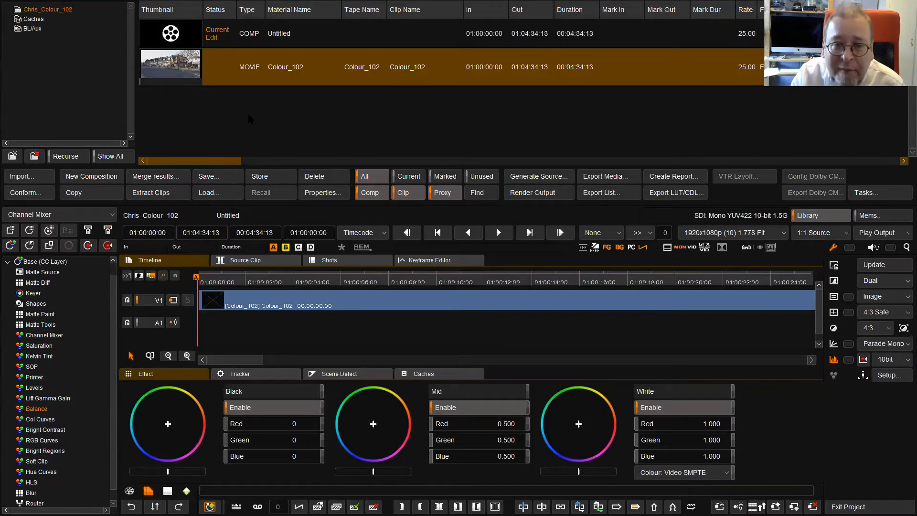
- Import Colour_102.edl with the option "Record events only to mark current composition" to cut the movie into shots
left_click(47, 177)
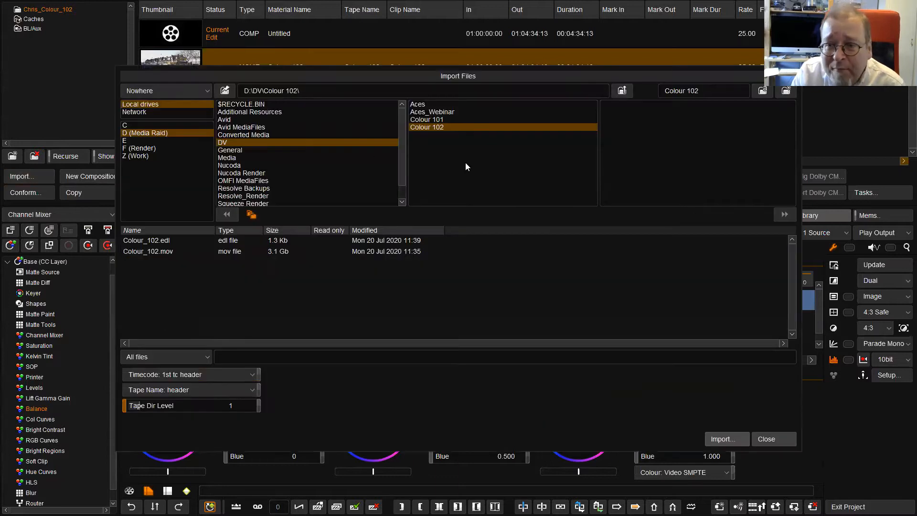
left_click(164, 241)
left_click(726, 439)
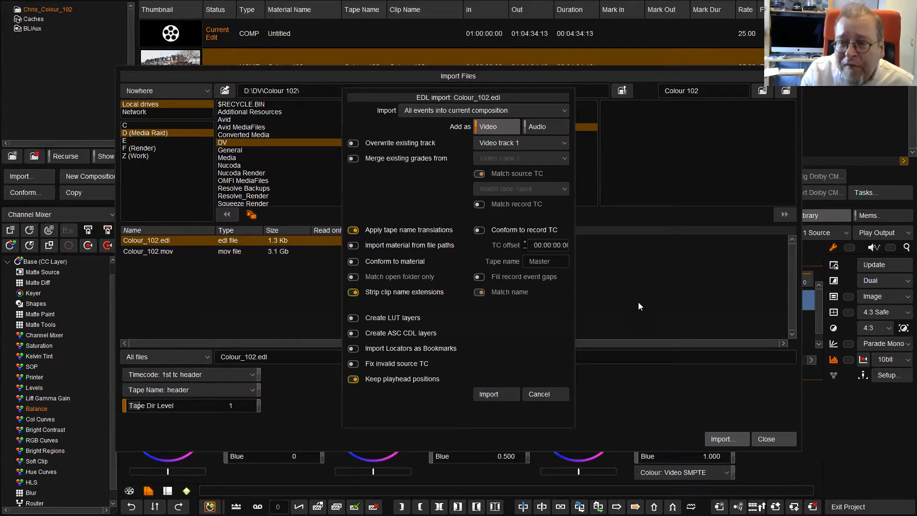
left_click(561, 109)
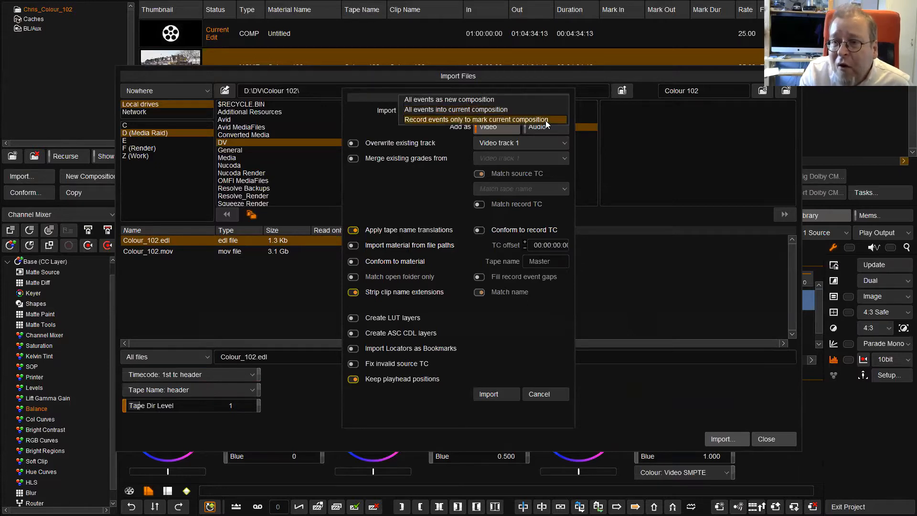
left_click(546, 120)
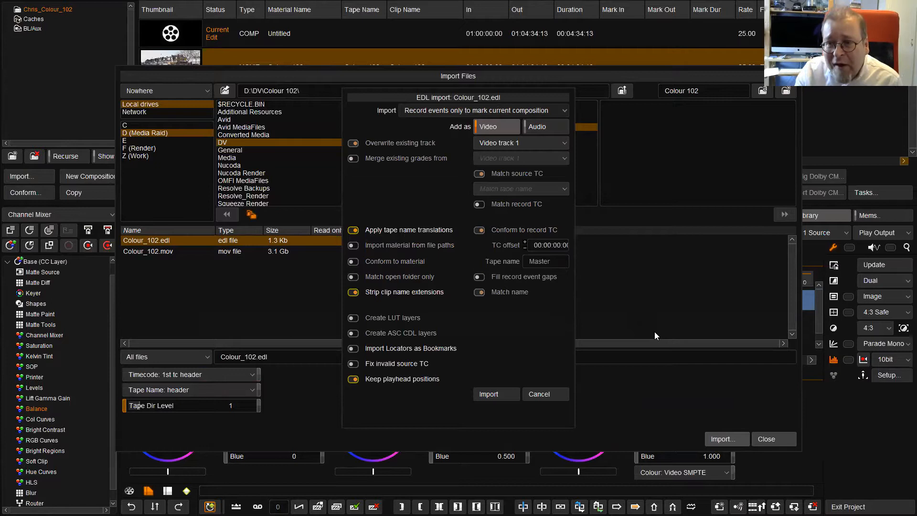
left_click(509, 396)
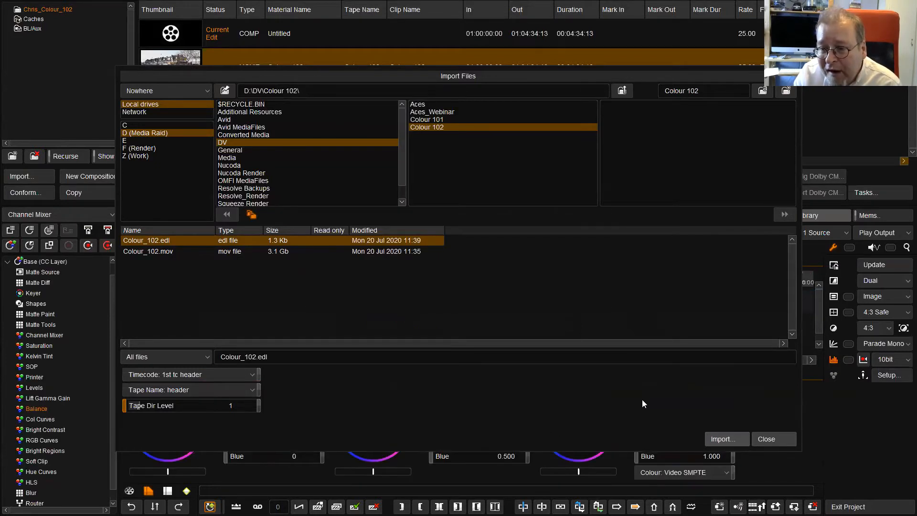
left_click(759, 438)
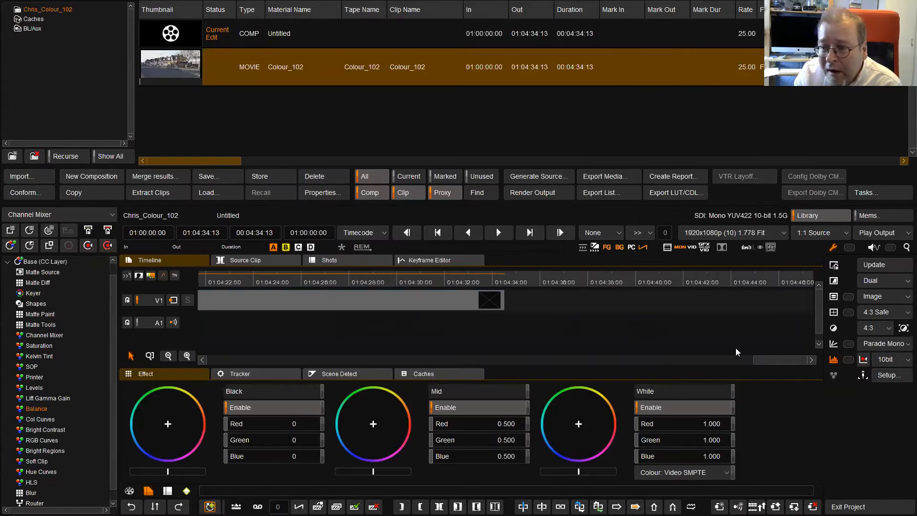
- Check the first cut shots of the composition on the timeline and switch from the library to the memories view
left_click_drag(761, 359, 201, 350)
left_click(275, 283)
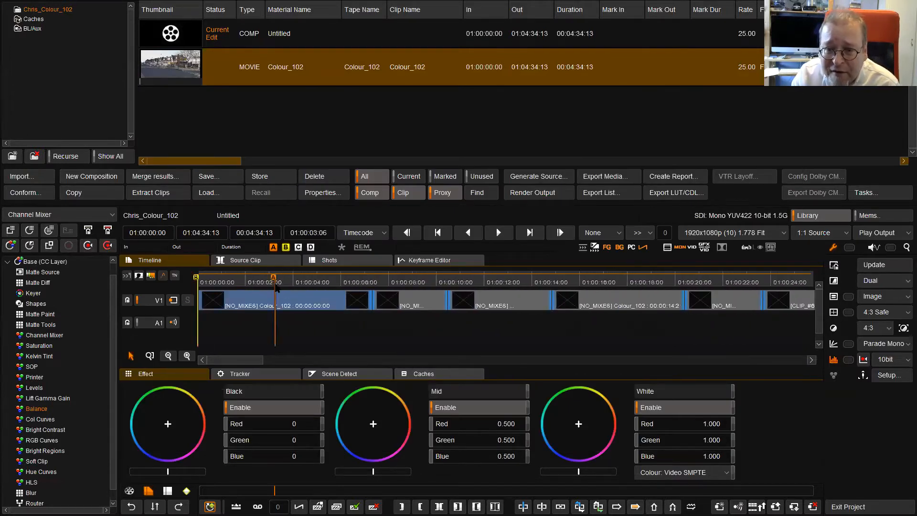
left_click(399, 286)
left_click(333, 281)
left_click(388, 281)
left_click(874, 215)
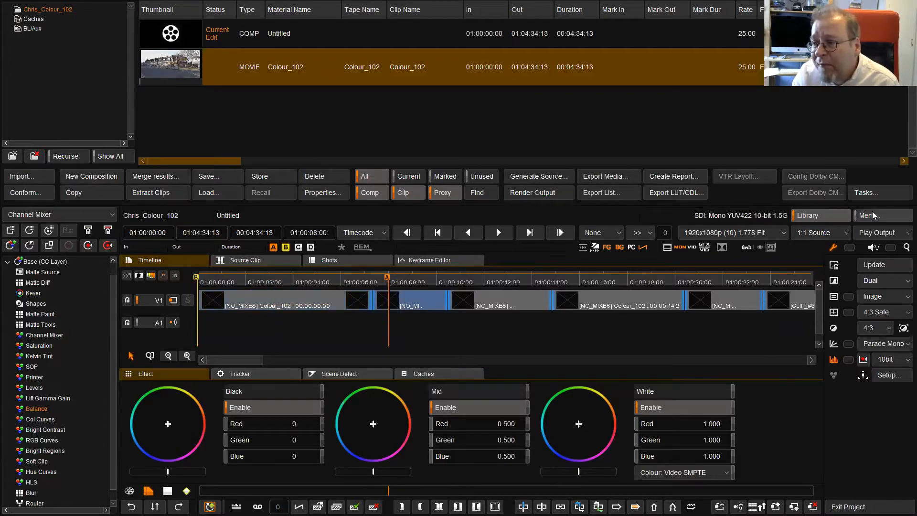
left_click(292, 281)
left_click(452, 282)
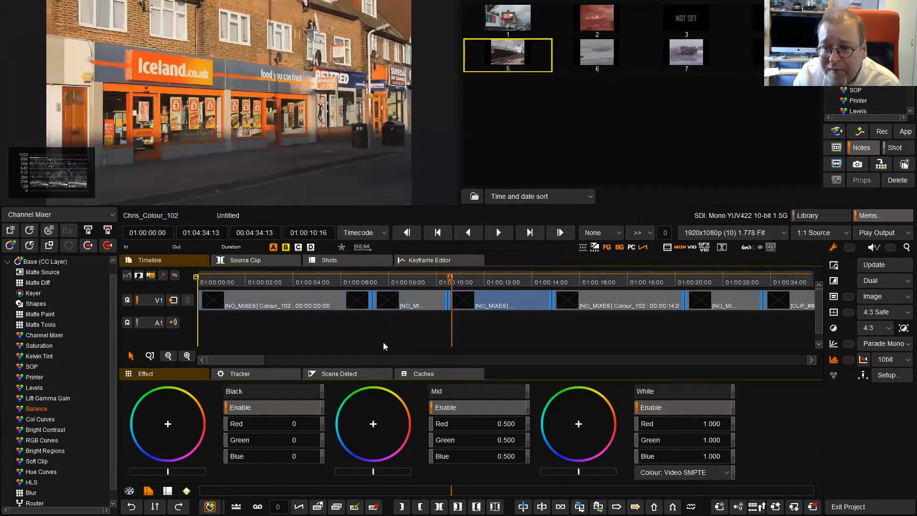
- Review the shots further along the timeline, up to CLIP_#77
left_click_drag(245, 361, 294, 356)
left_click(529, 282)
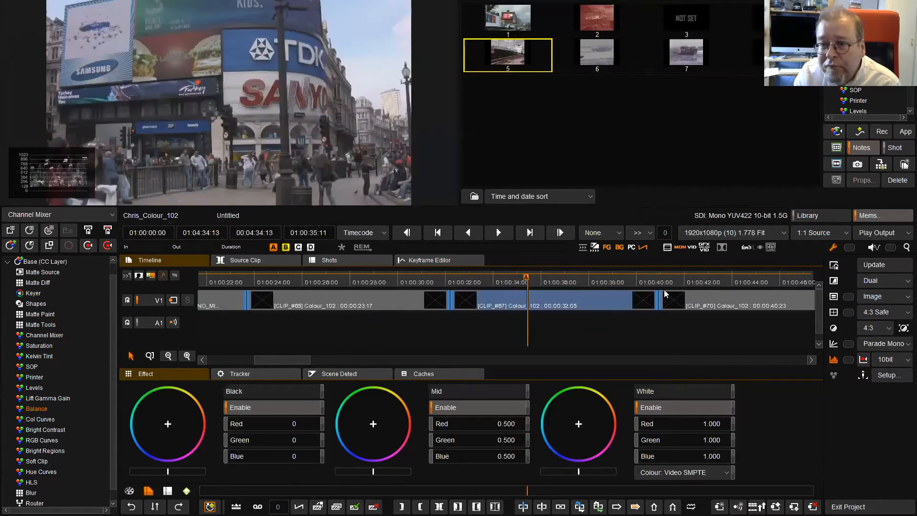
left_click(665, 292)
left_click_drag(298, 360, 384, 356)
left_click(455, 282)
left_click(618, 279)
left_click_drag(379, 361, 422, 360)
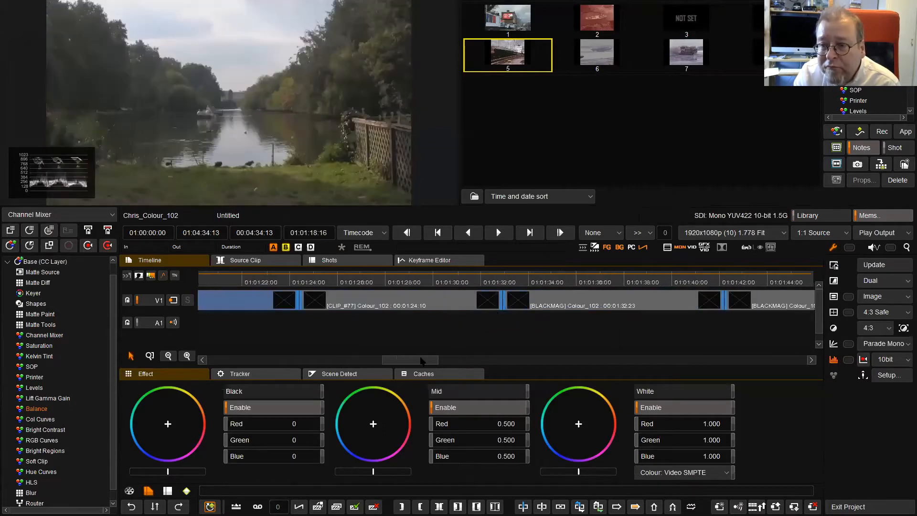
left_click(367, 281)
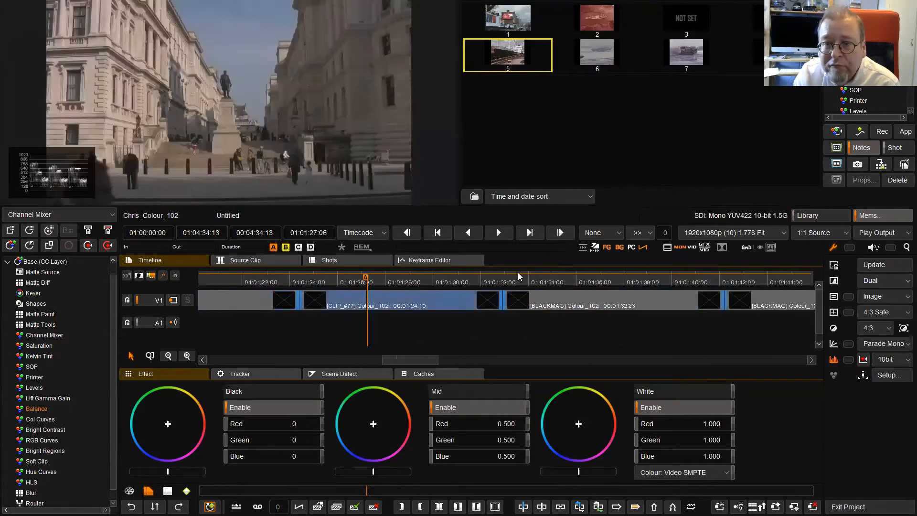
- Add a LUT effect to the first BLACKMAG shot and set its LUT to Blackmagic's BMCC to Rec709
left_click(582, 282)
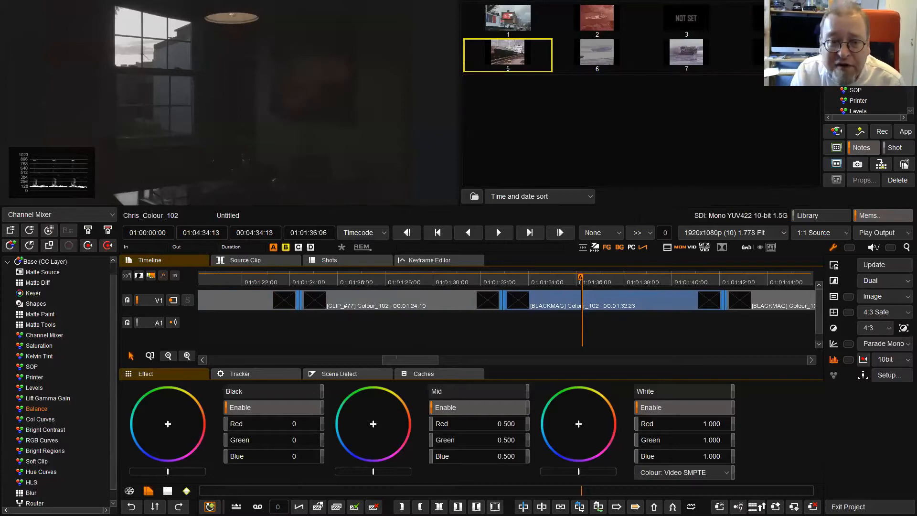
left_click(107, 214)
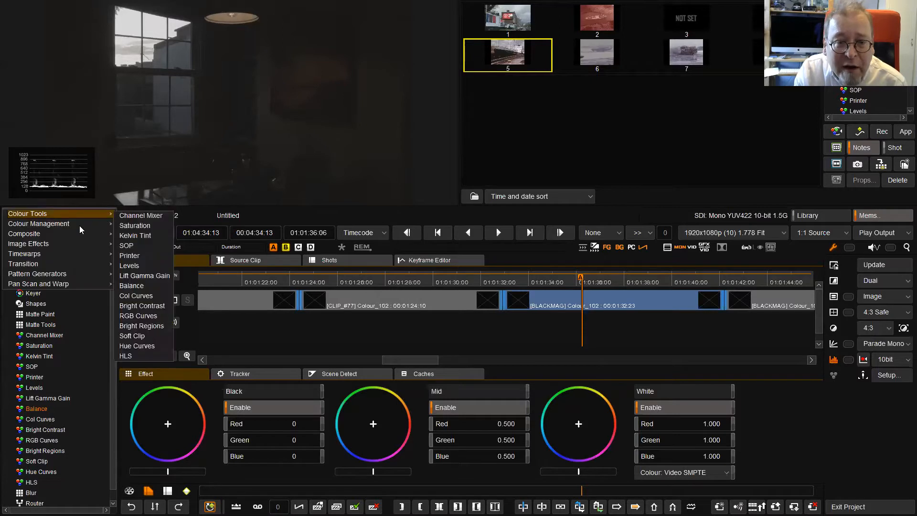
mouse_move(73, 225)
left_click(126, 236)
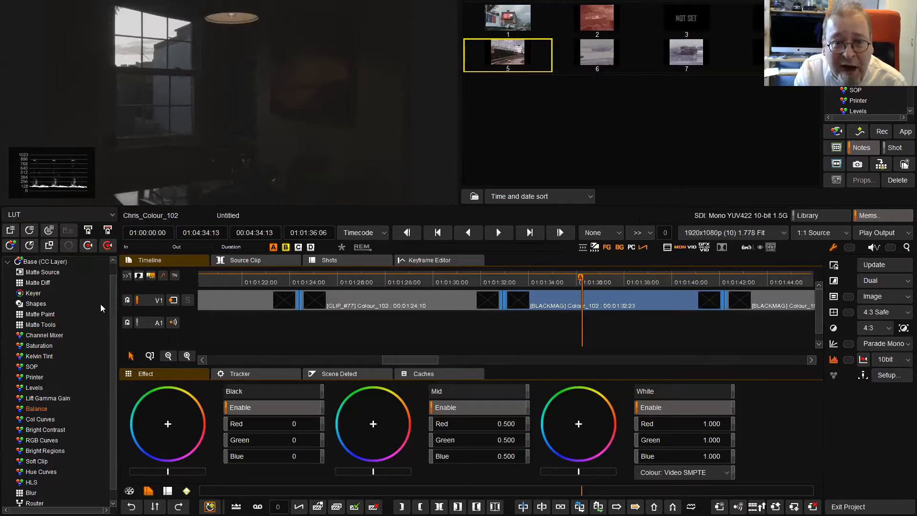
left_click(11, 231)
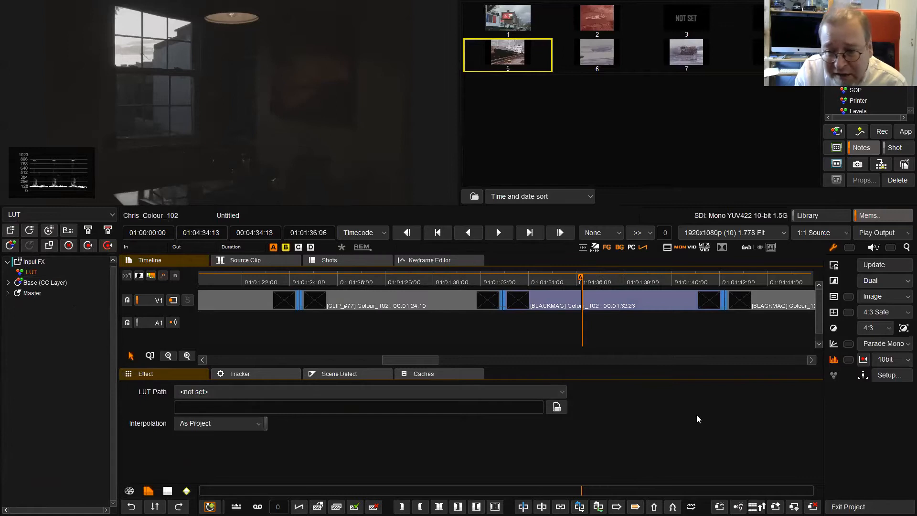
left_click(562, 391)
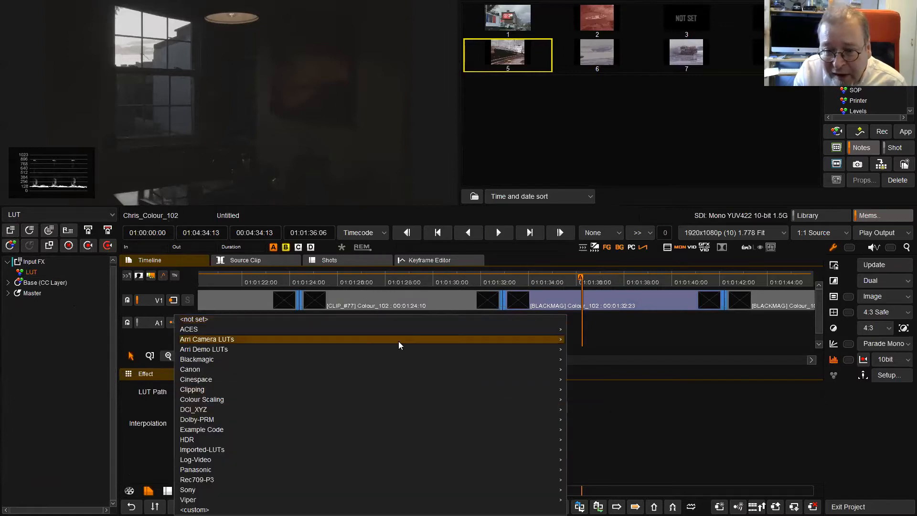
mouse_move(439, 364)
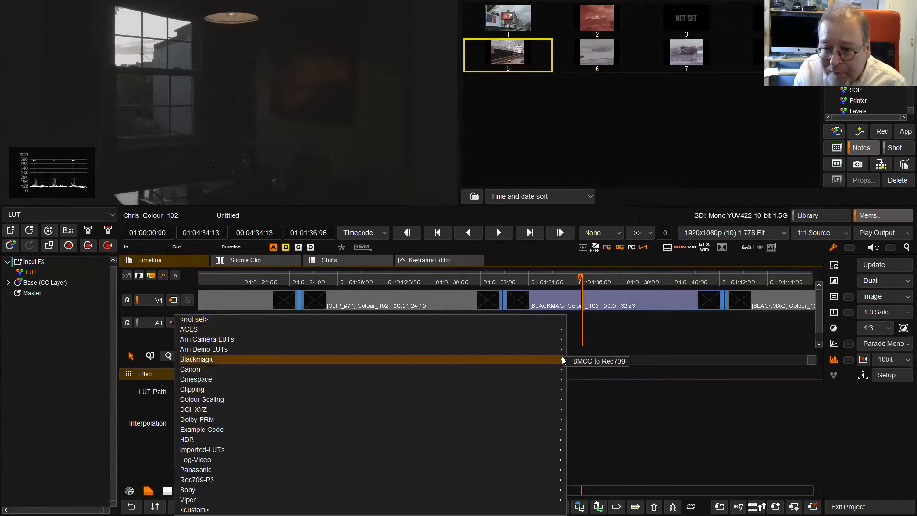
left_click(583, 362)
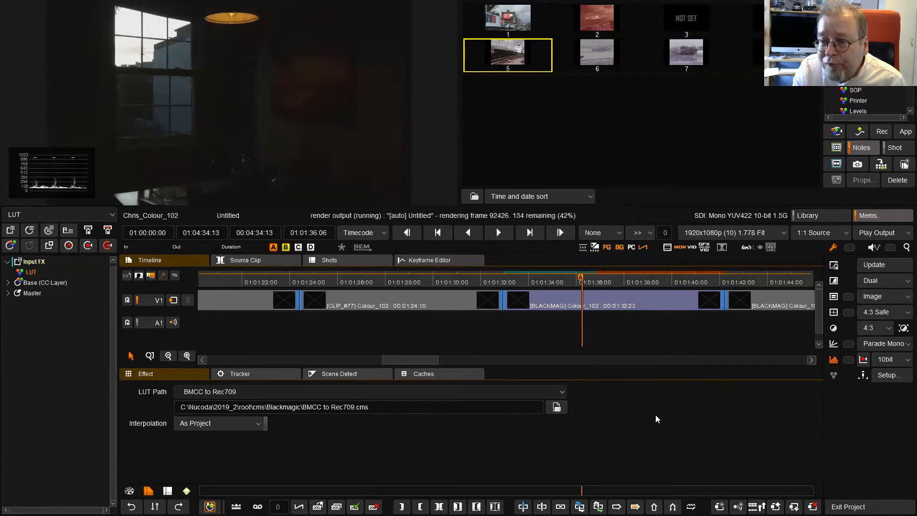
- Save the BLACKMAG shot's LUT grade as a note in memory 1
left_click(515, 25)
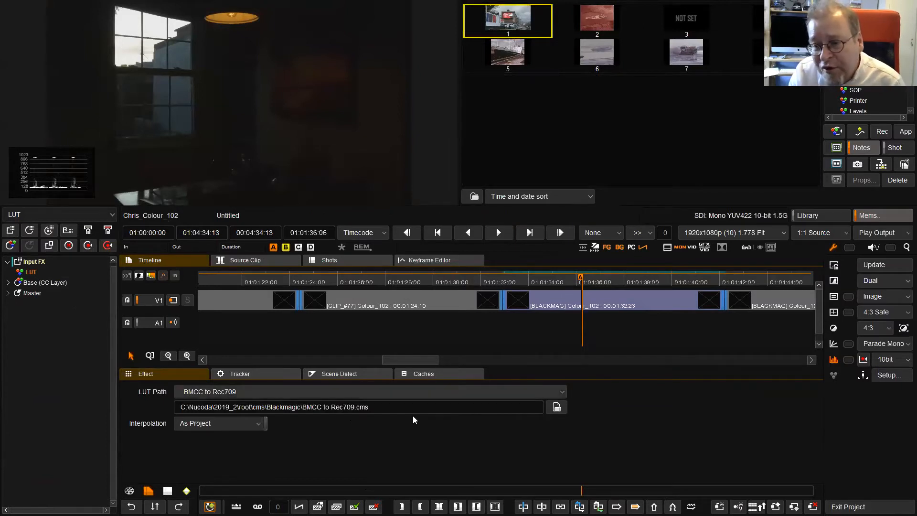
left_click_drag(401, 358, 417, 358)
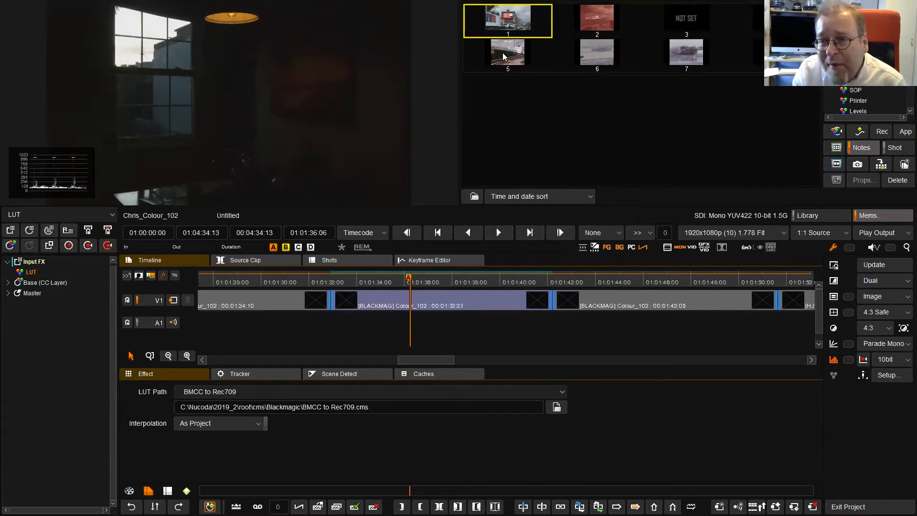
right_click(502, 20)
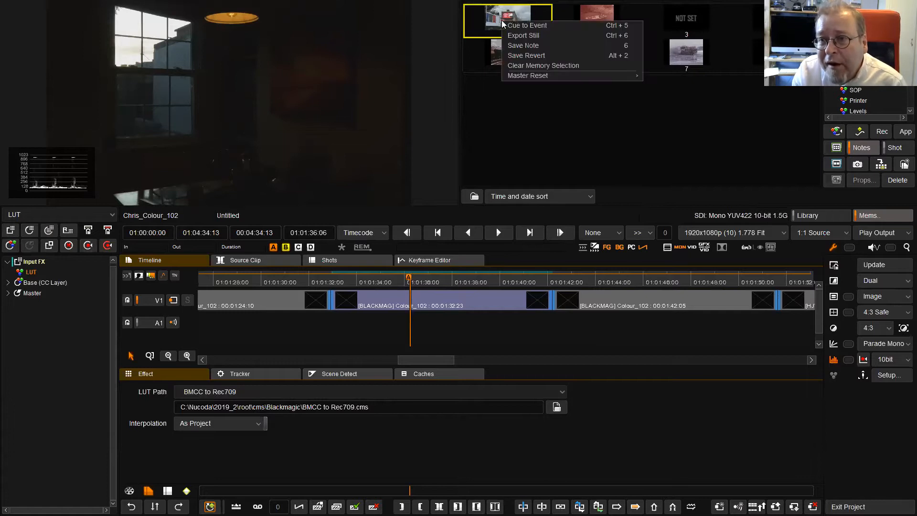
left_click(515, 46)
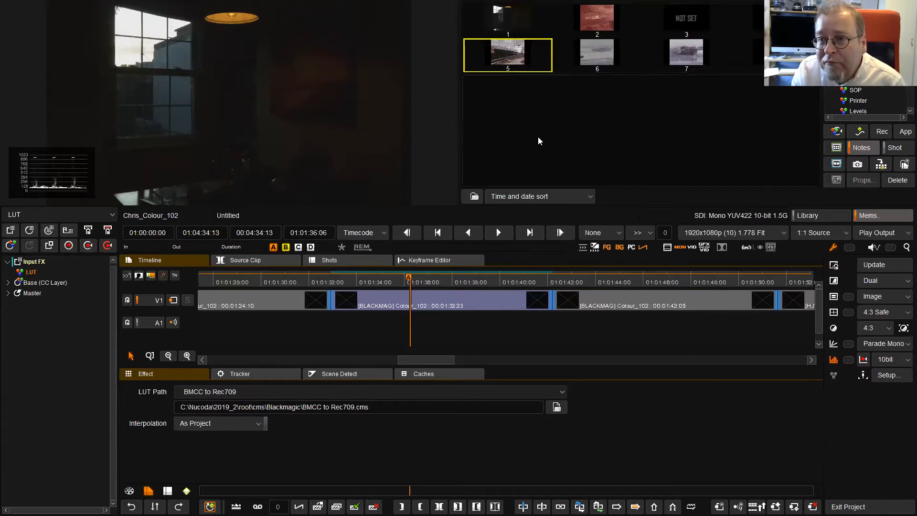
- Apply the grade stored in memory 1 to the second BLACKMAG shot, around 01:01:44:06
left_click(499, 19)
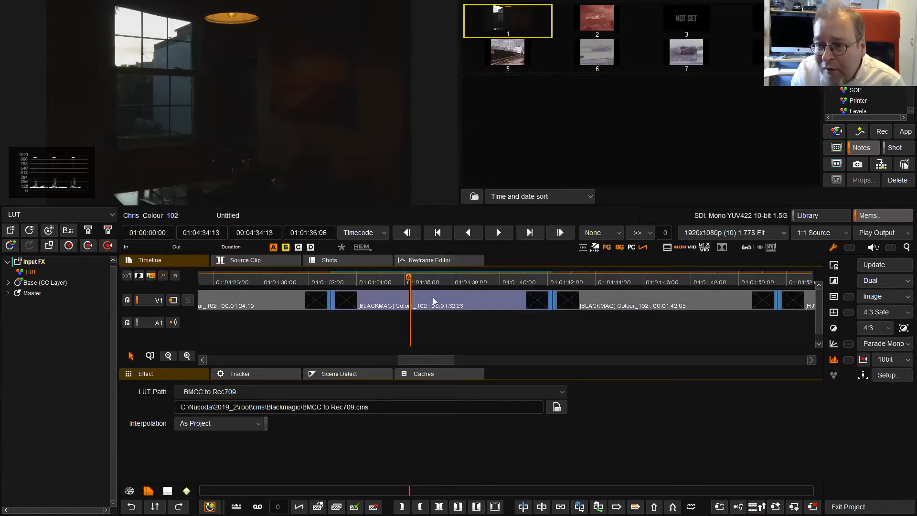
left_click(601, 279)
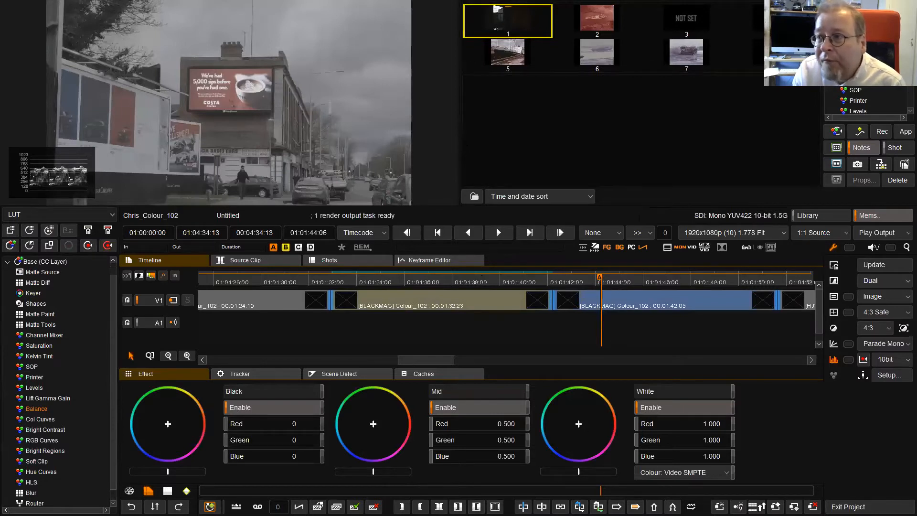
left_click(486, 17)
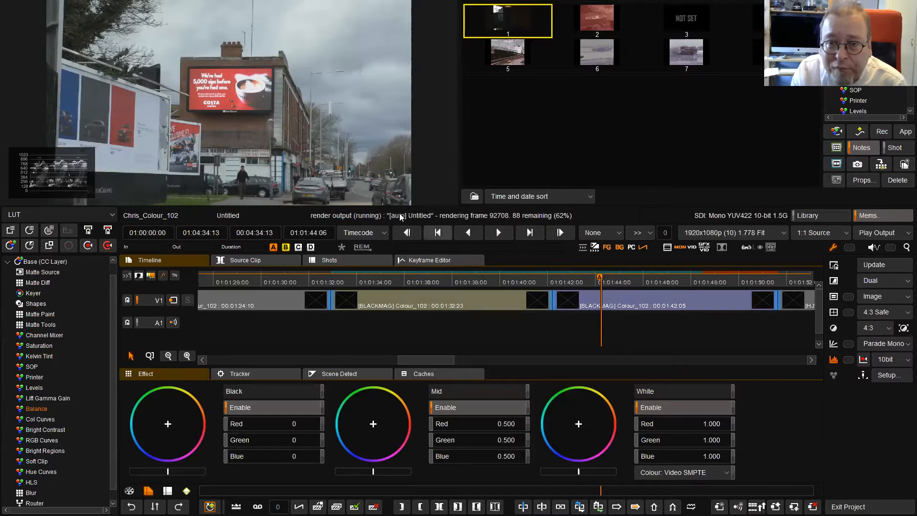
- Mark an in point at 01:01:51:09, just before the HJW0XD~9 shot, and run background scene detection from there to 01:04:34:13
left_click_drag(440, 359, 447, 360)
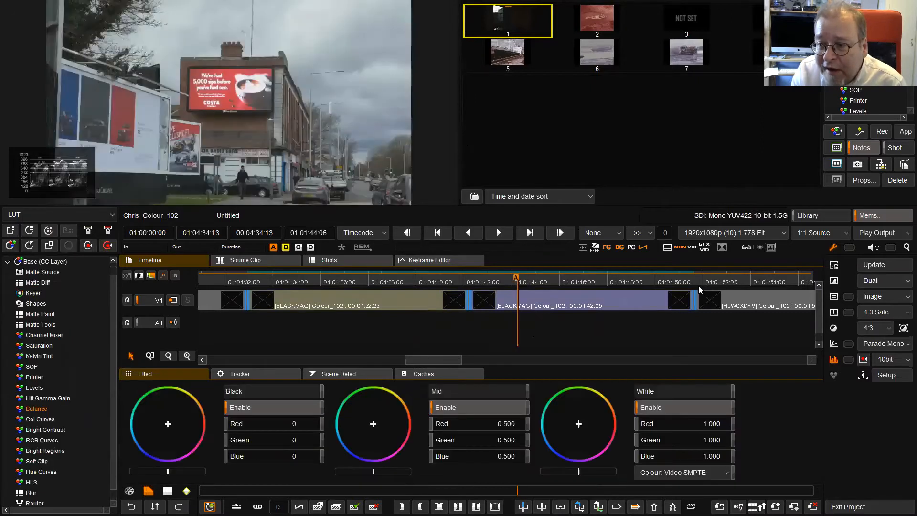
left_click(713, 278)
left_click_drag(451, 357, 484, 359)
left_click(436, 281)
left_click_drag(436, 281, 333, 284)
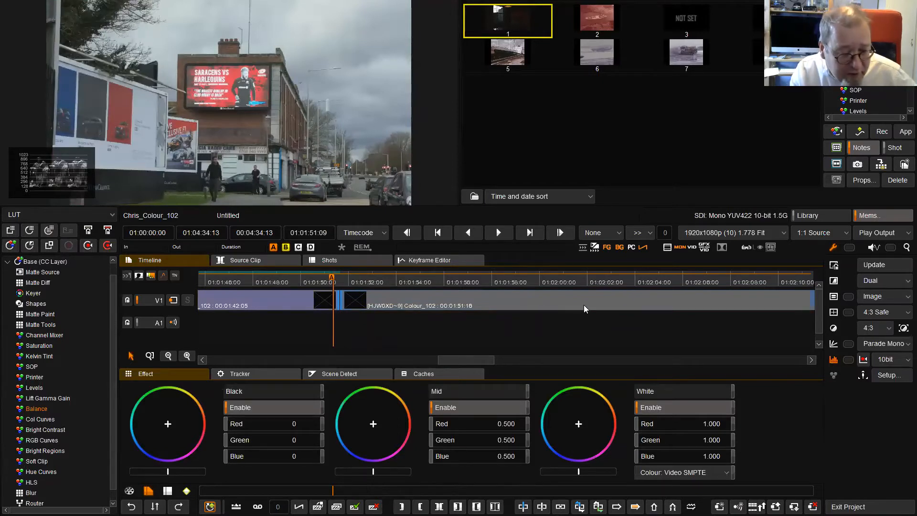
key("i")
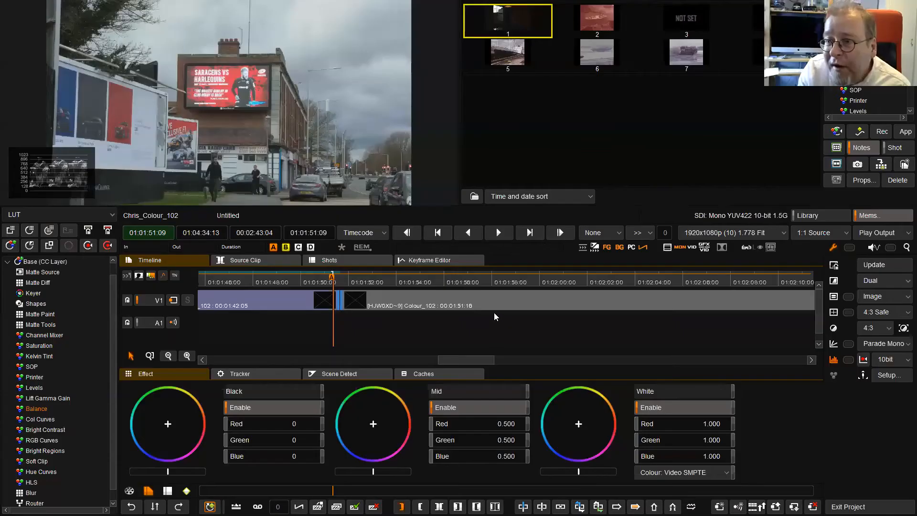
left_click(595, 247)
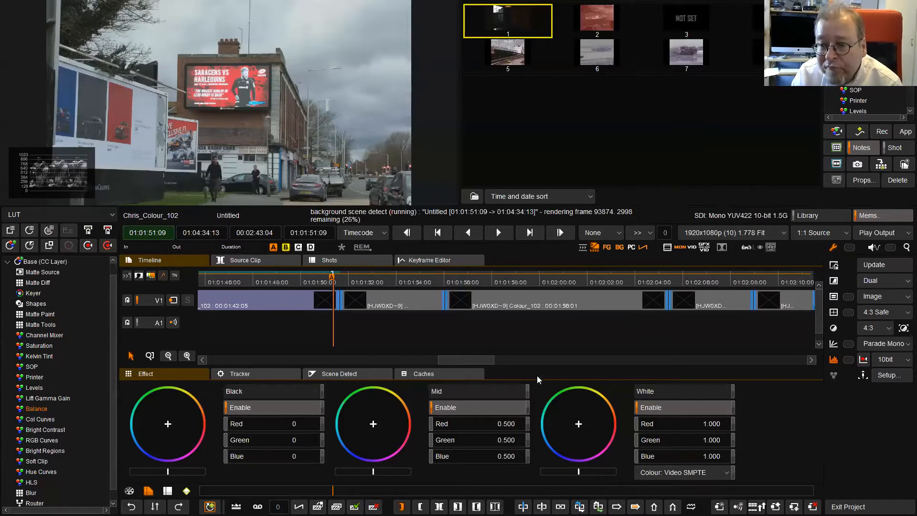
- Balance the first shot on the timeline to Black -0.127, Mid 0.637/0.620/0.580 and White 1.022
left_click_drag(487, 358, 633, 355)
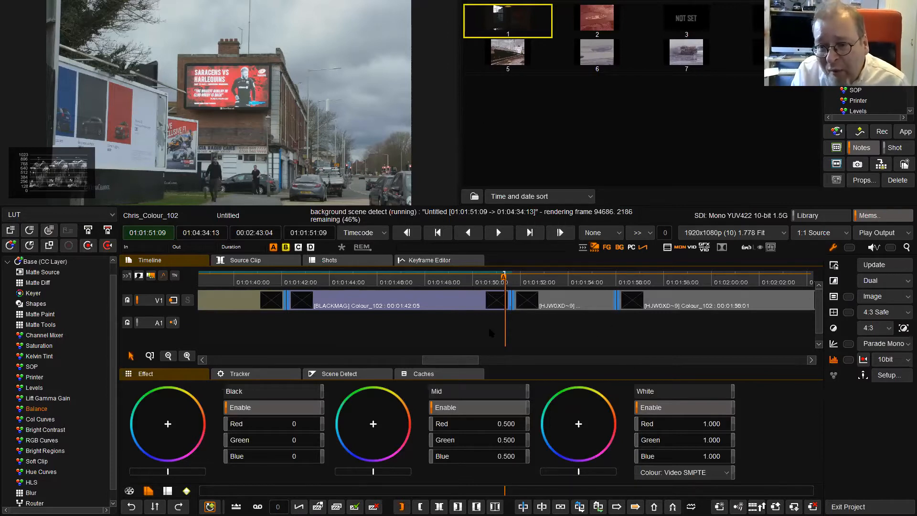
left_click_drag(467, 360, 358, 354)
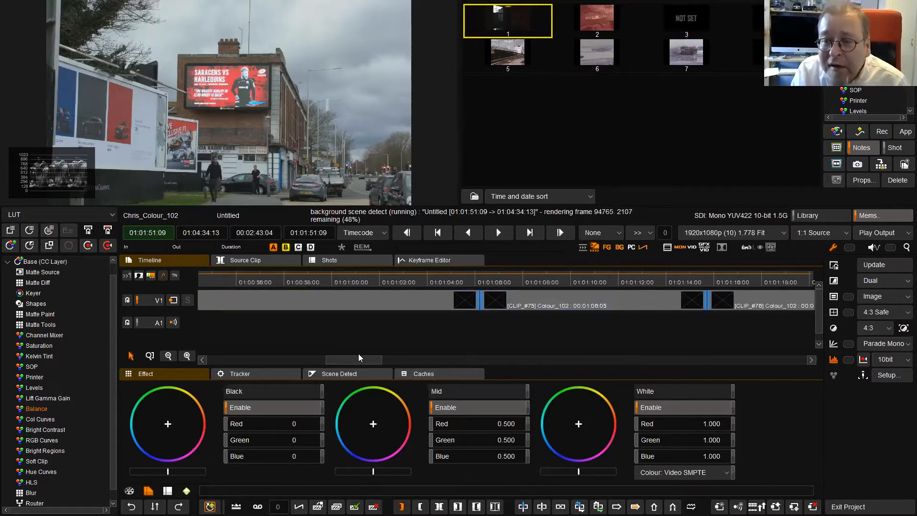
left_click_drag(275, 349, 223, 343)
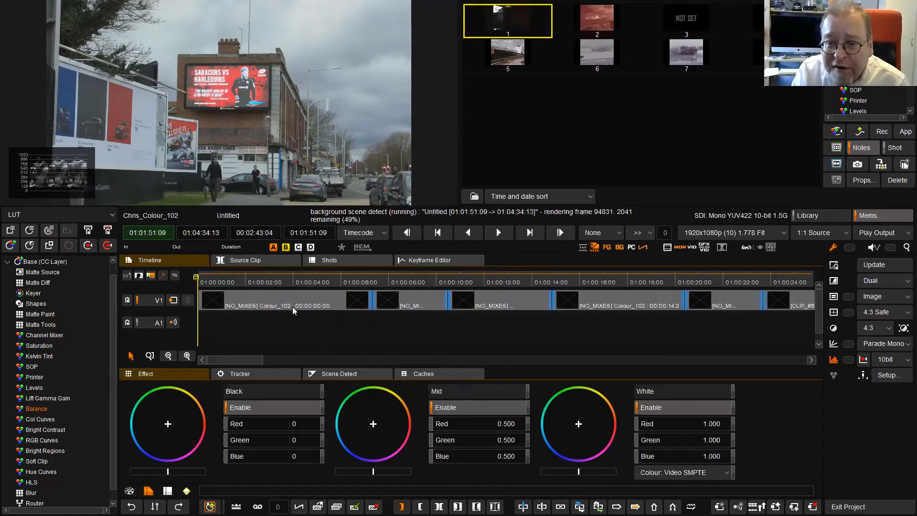
left_click(285, 285)
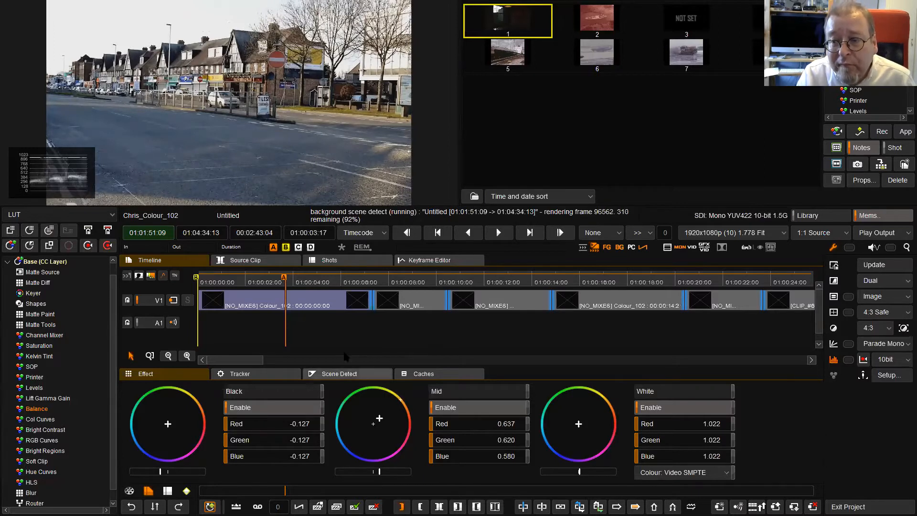
- Balance the second shot to Black -0.095, Mid 0.585/0.585/0.542, White 1.012, and the third to Black -0.060, Mid 0.570/0.570/0.567, White 0.925/0.975/1.000
left_click(388, 279)
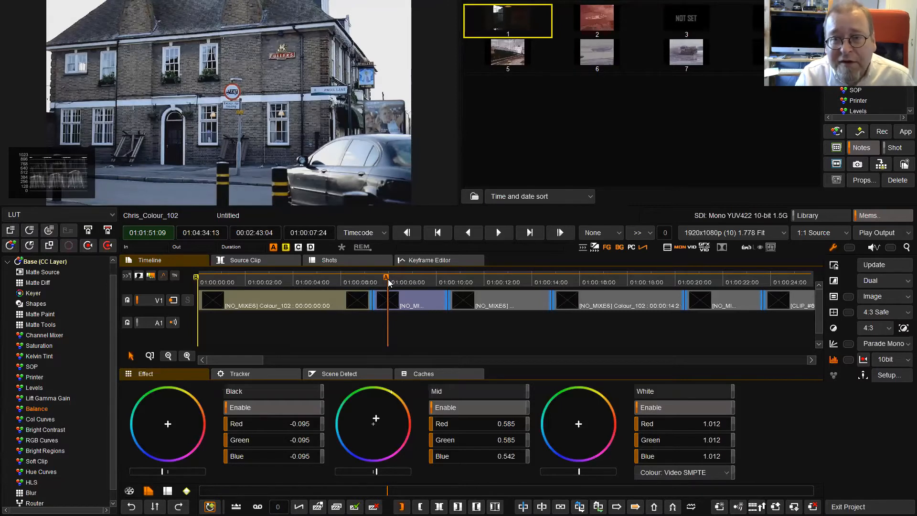
left_click_drag(389, 283, 499, 281)
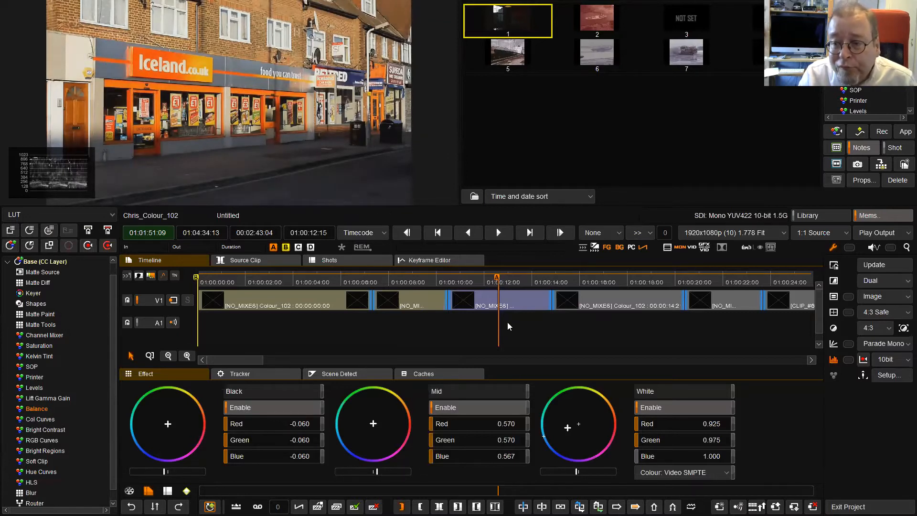
- Balance the fourth shot to Black -0.027, Mid 0.760, White 1.072, and the fifth to Black -0.080, Mid 0.510/0.507/0.500
left_click(592, 281)
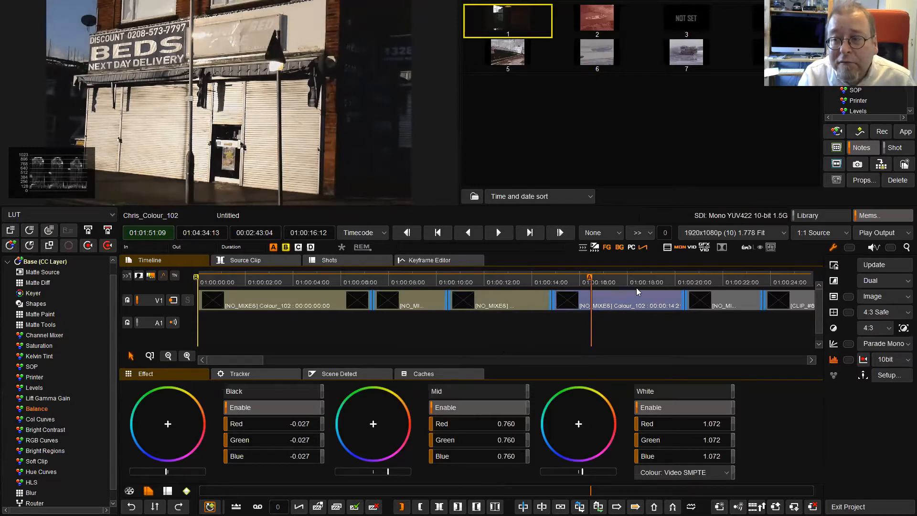
left_click(708, 282)
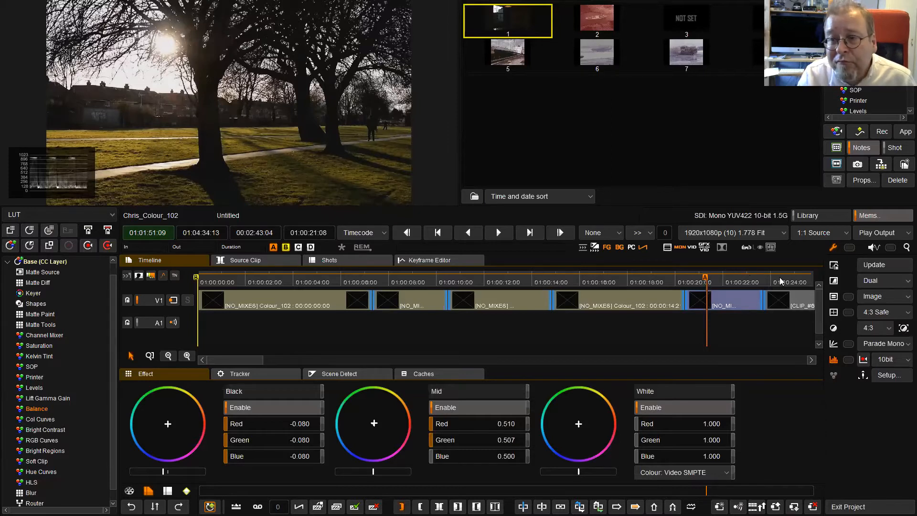
- Balance the CLIP_#65 shot to Black -0.082, Mid 0.542 and White 1.092, judging it around 01:00:26:23
left_click(780, 281)
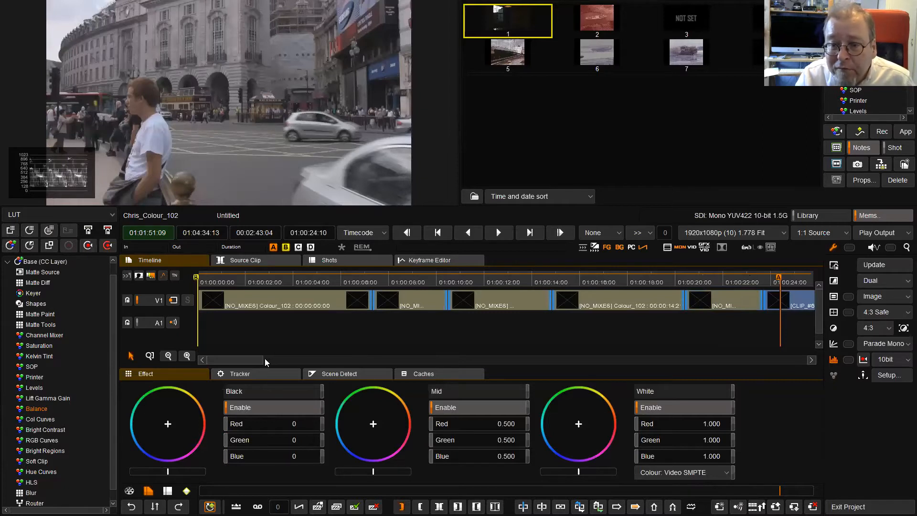
left_click_drag(255, 357, 293, 358)
mouse_move(479, 279)
left_mouse_down()
mouse_move(496, 281)
mouse_move(484, 279)
left_mouse_up()
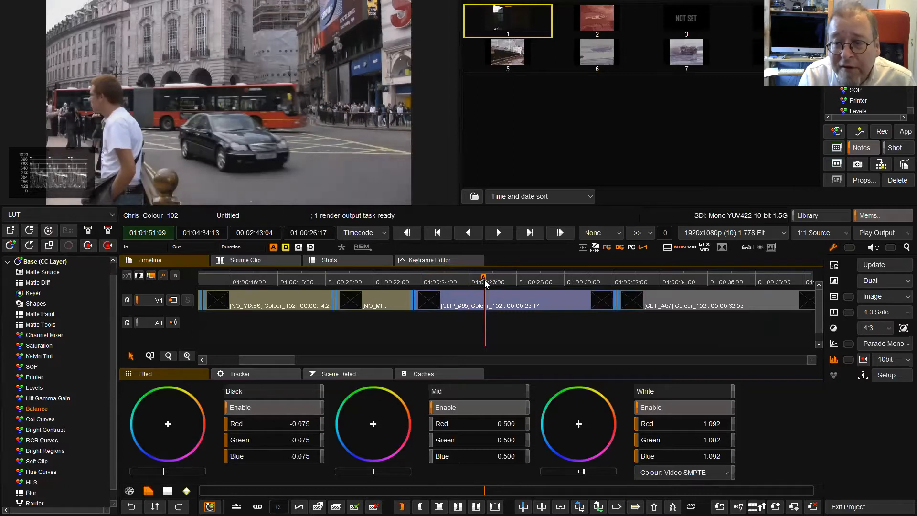
mouse_move(484, 283)
left_mouse_down()
mouse_move(431, 282)
mouse_move(493, 284)
left_mouse_up()
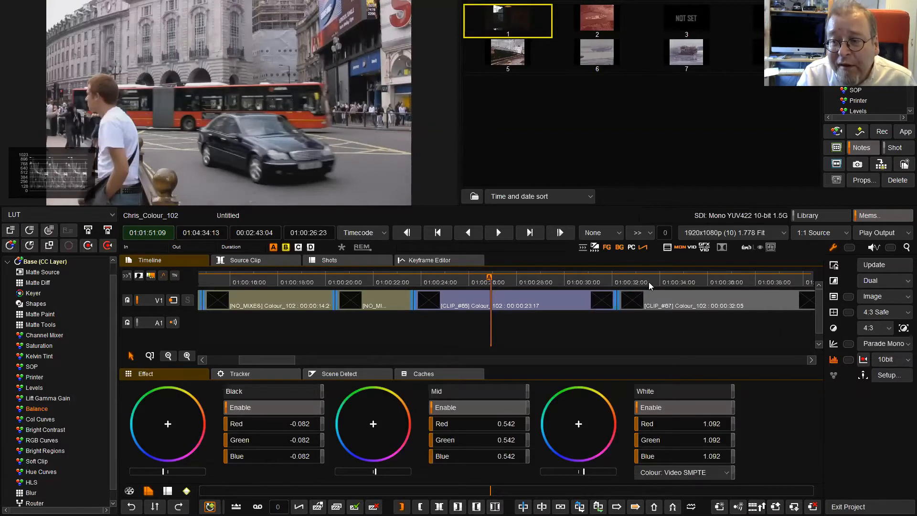
- Balance CLIP_#67 to Black -0.110 and White 1.165, and CLIP_#70 to Black -0.135, Mid 0.577/0.572/0.572 and White 1.075
left_click(650, 275)
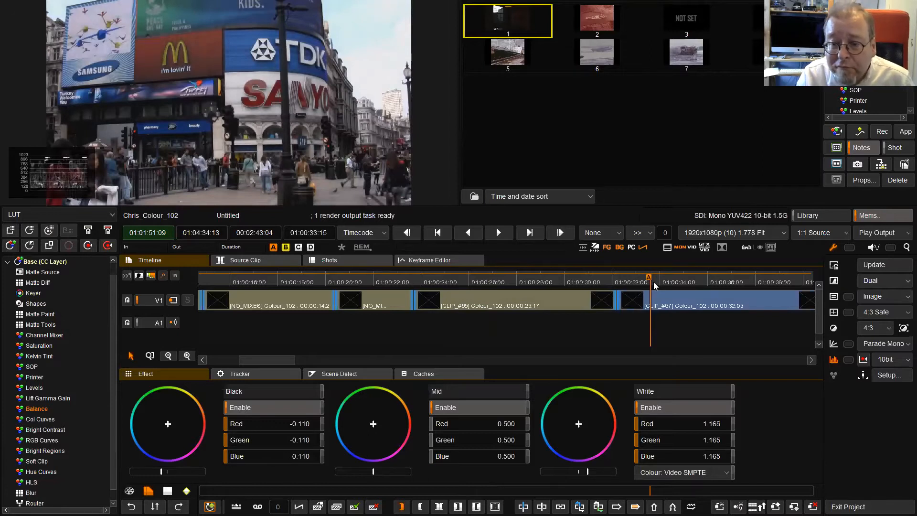
left_click_drag(286, 357, 303, 358)
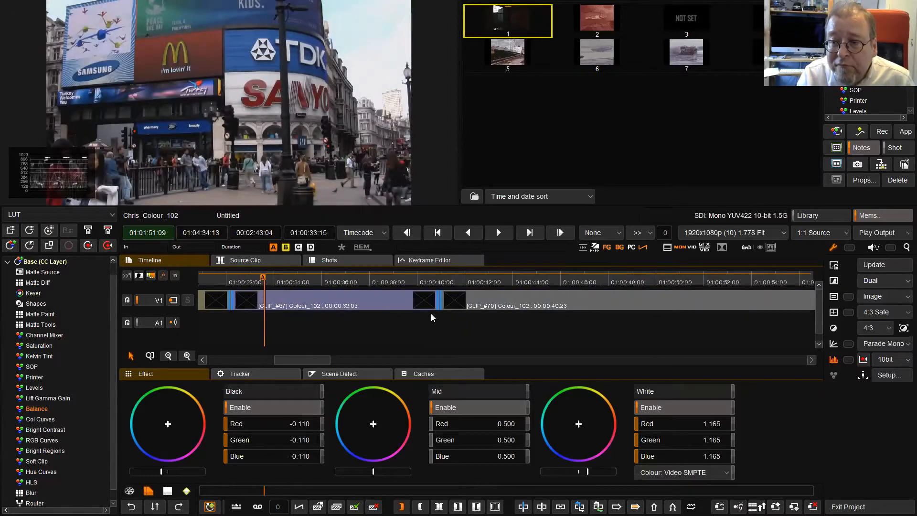
left_click(473, 285)
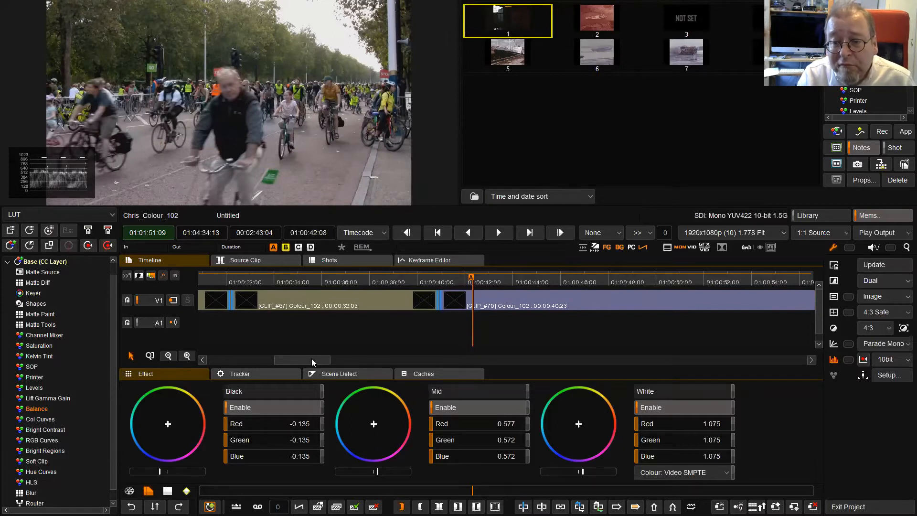
- Balance CLIP_#75 to Black -0.157, Mid 0.532, White 1.355/1.415/1.455, and CLIP_#76 to Black -0.125, Mid 0.600, White 1.028
left_click_drag(312, 359, 350, 362)
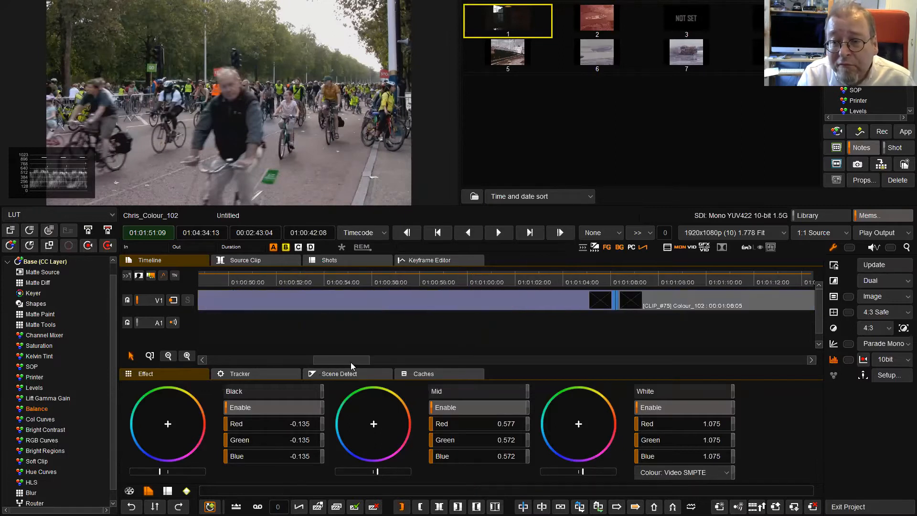
left_click(681, 278)
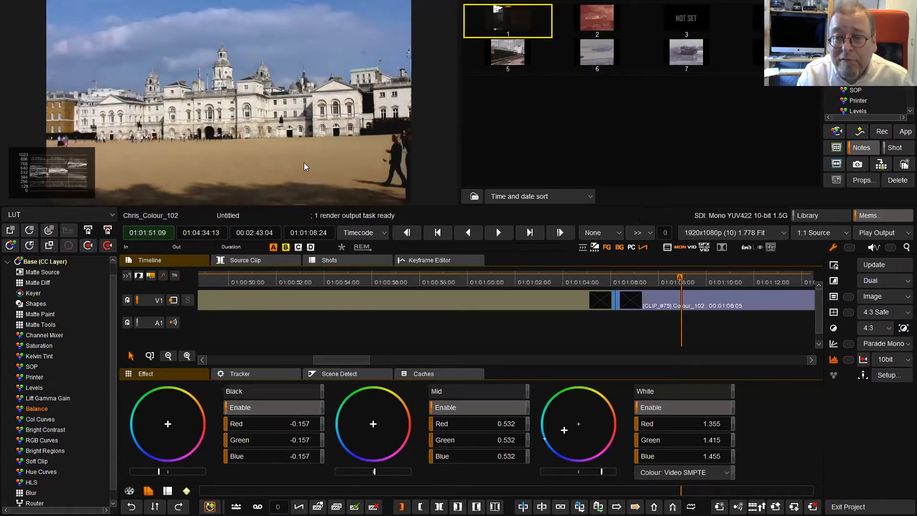
left_click_drag(336, 360, 371, 360)
left_click(559, 284)
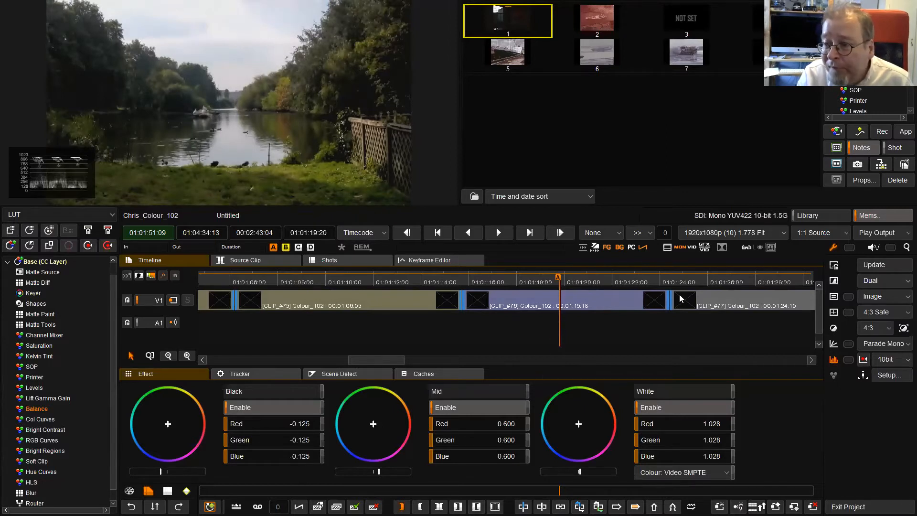
- Balance the CLIP_#77 shot to Black -0.065 and White 1.202/1.225/1.242
left_click(704, 281)
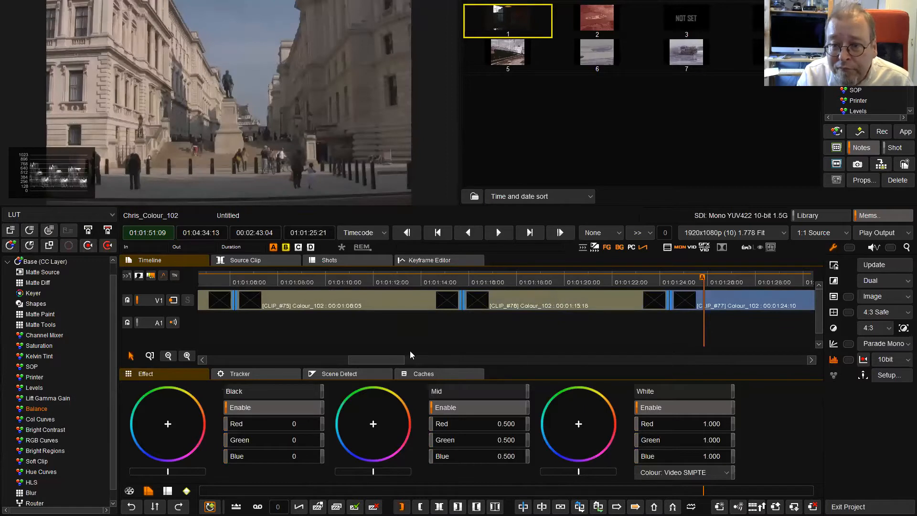
left_click_drag(382, 358, 406, 358)
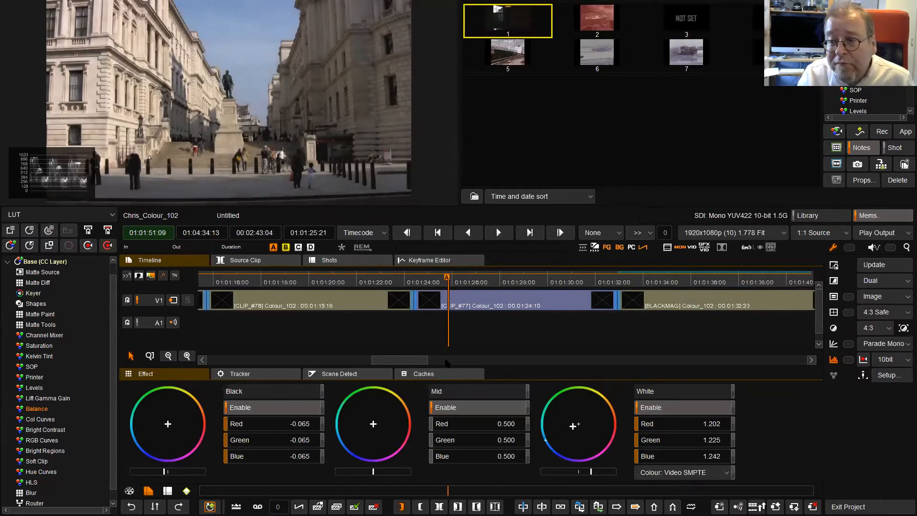
- In the first BLACKMAG shot's Base layer, set Balance to Black 0/0.010/0.015, Mid 0.935/0.927/0.952 and White 0.972/0.995/0.993
left_click(661, 277)
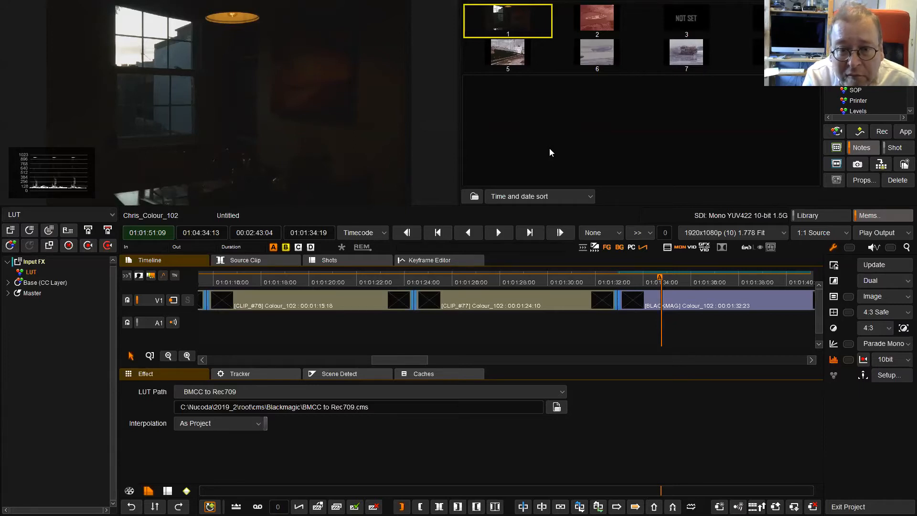
left_click(38, 285)
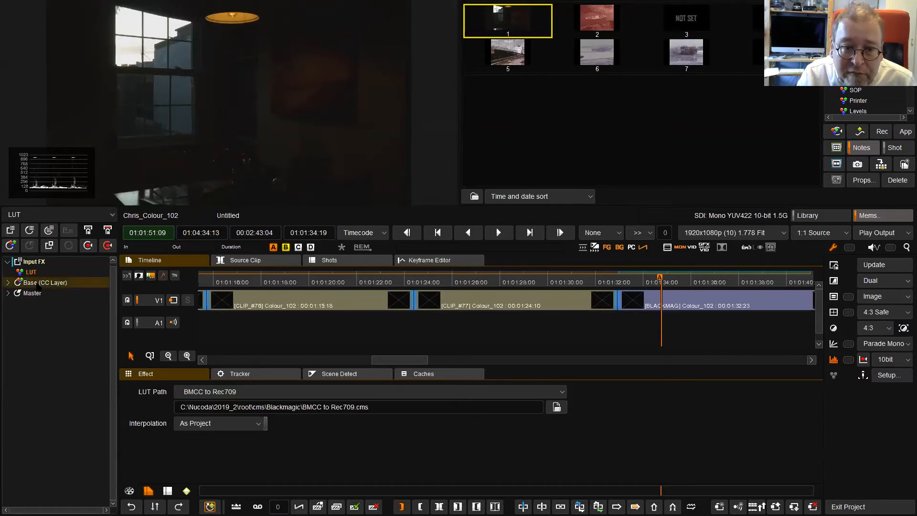
double_click(37, 286)
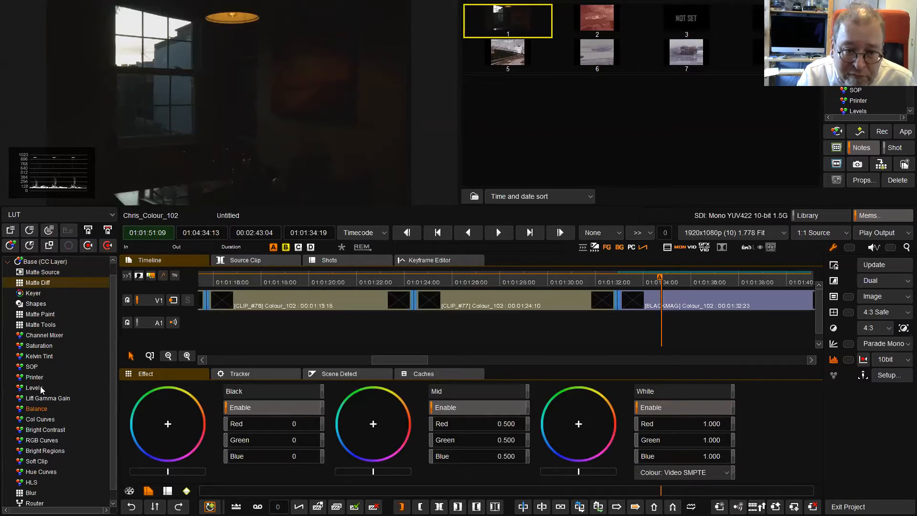
left_click(41, 409)
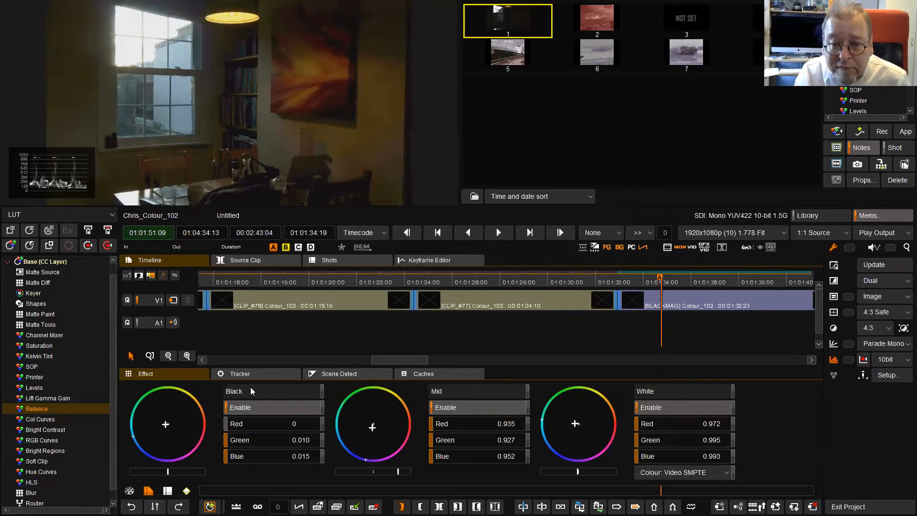
- Balance the second BLACKMAG shot to Black -0.105, Mid 0.607/0.587/0.580, White 1.097, and the first HJW0XD~9 shot to Black -0.332/-0.125/-0.130, Mid 0.472/0.585/0.500, White 0.977/1.087/1.235
left_click_drag(391, 358, 426, 360)
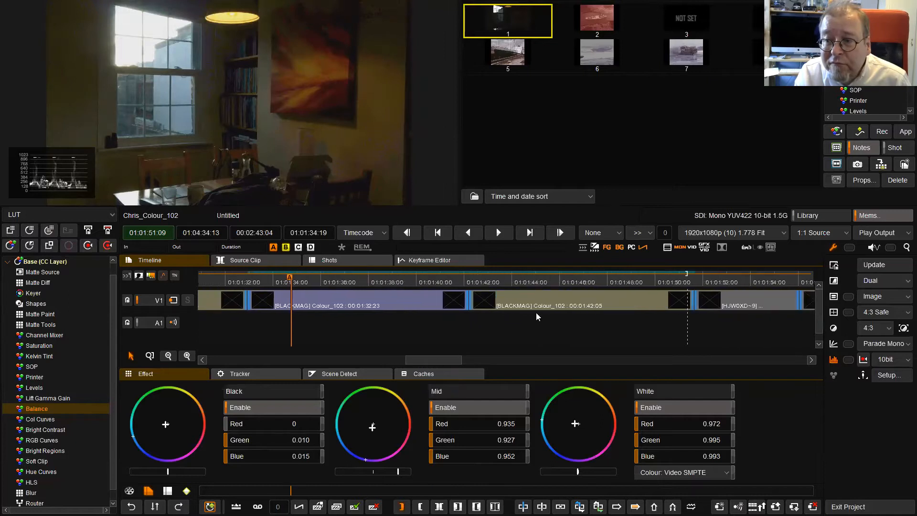
left_click(562, 279)
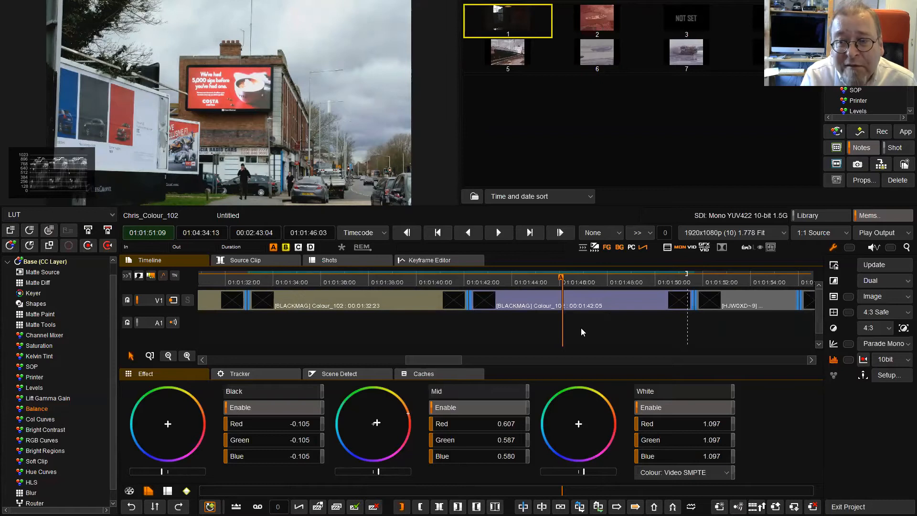
left_click(724, 301)
left_click_drag(443, 359, 462, 360)
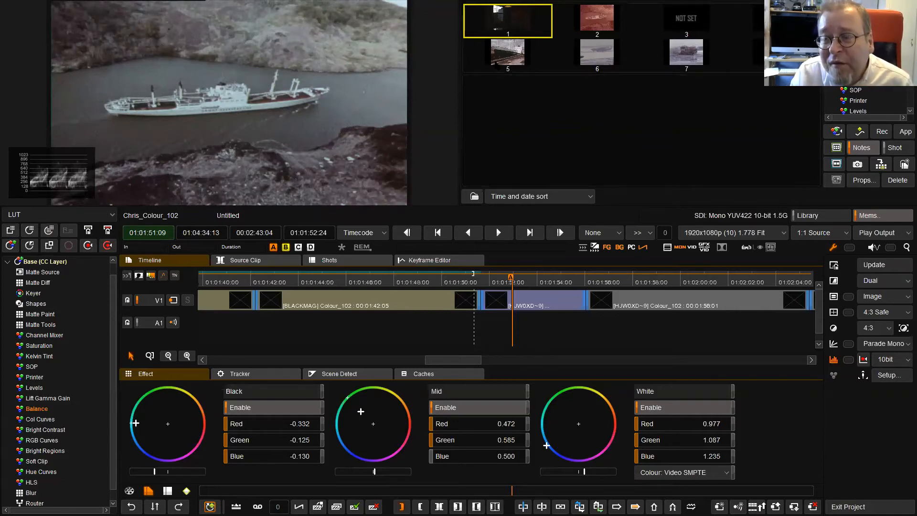
- Save the first HJW0XD~9 shot's grade as a note in memory 5
left_click(502, 56)
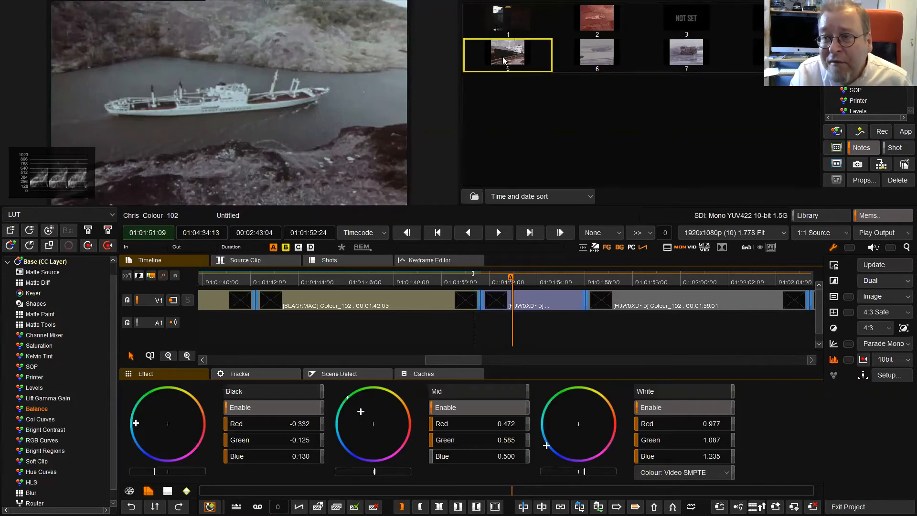
right_click(502, 57)
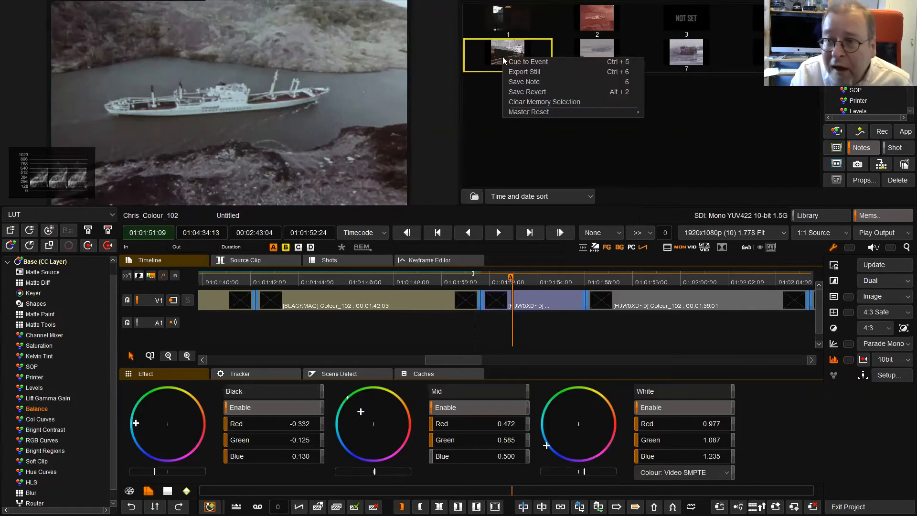
left_click(526, 81)
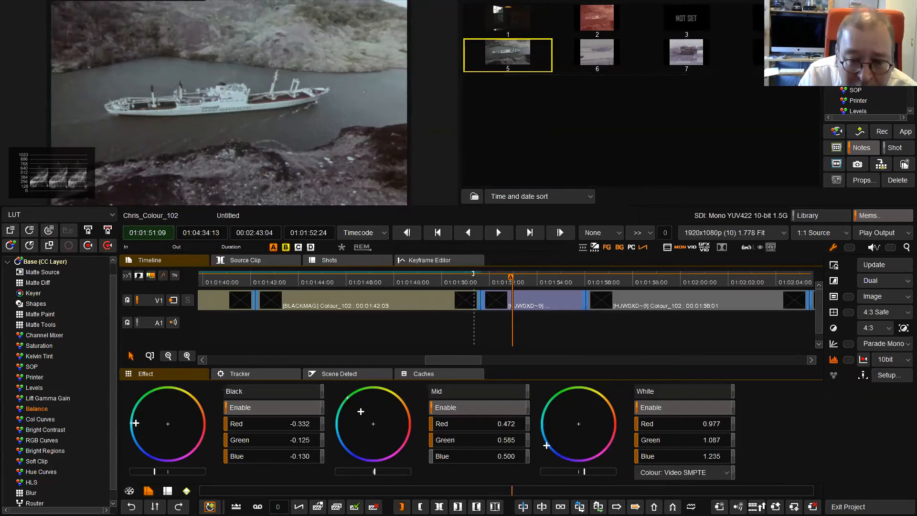
- Open the Pan Scan effect in the Master layer of the first HJW0XD~9 shot
scroll(112, 459, "down", 1)
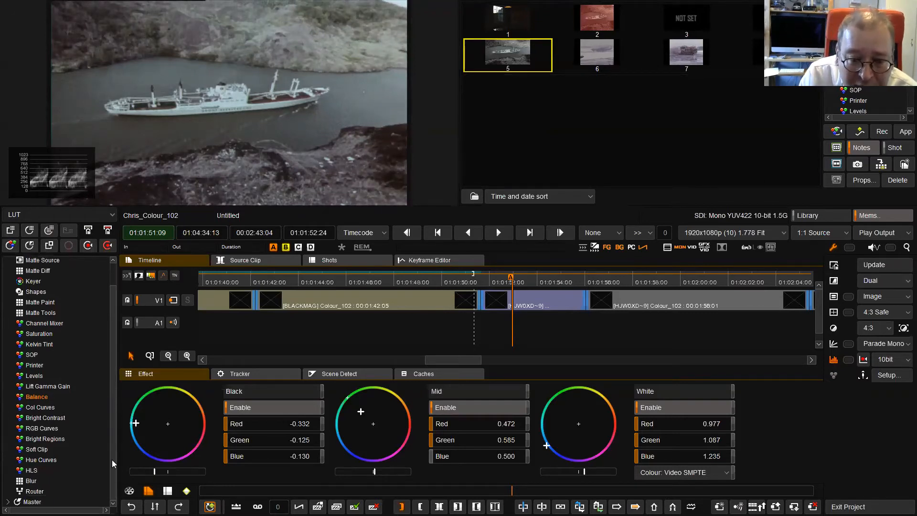
left_click(32, 501)
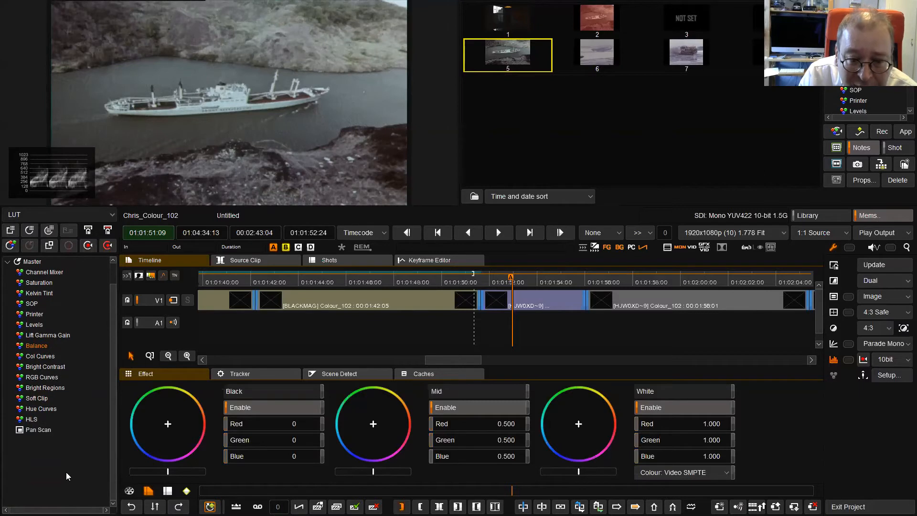
left_click(42, 430)
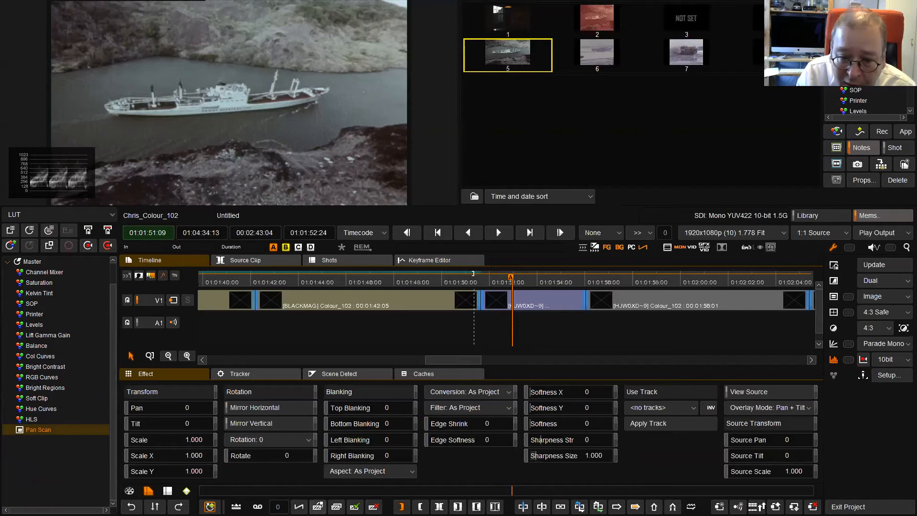
- Try a Pan Scan Scale Y of 0.75 on the shot and restore it to 1
left_click(202, 469)
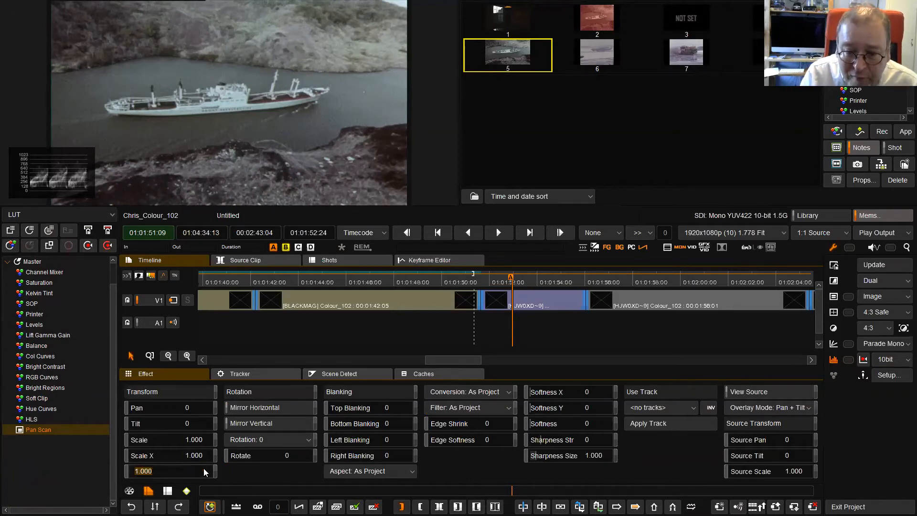
type(".75")
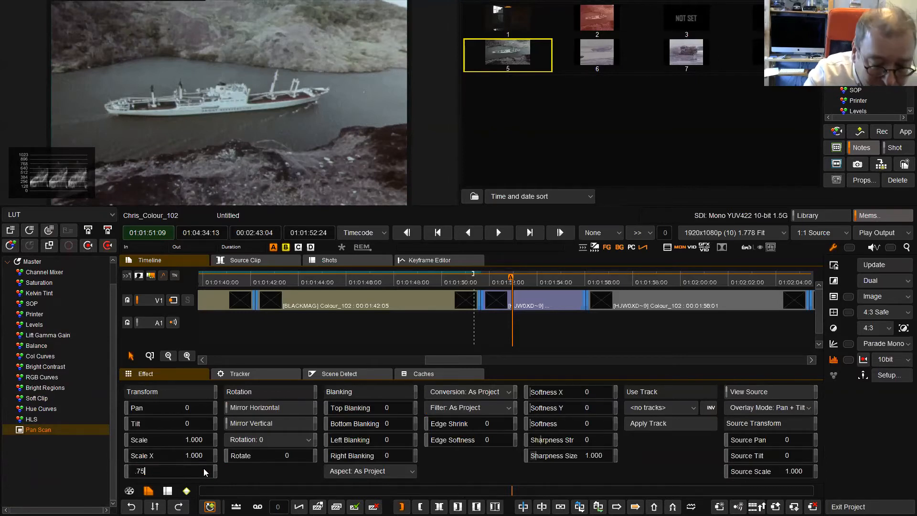
key("Return")
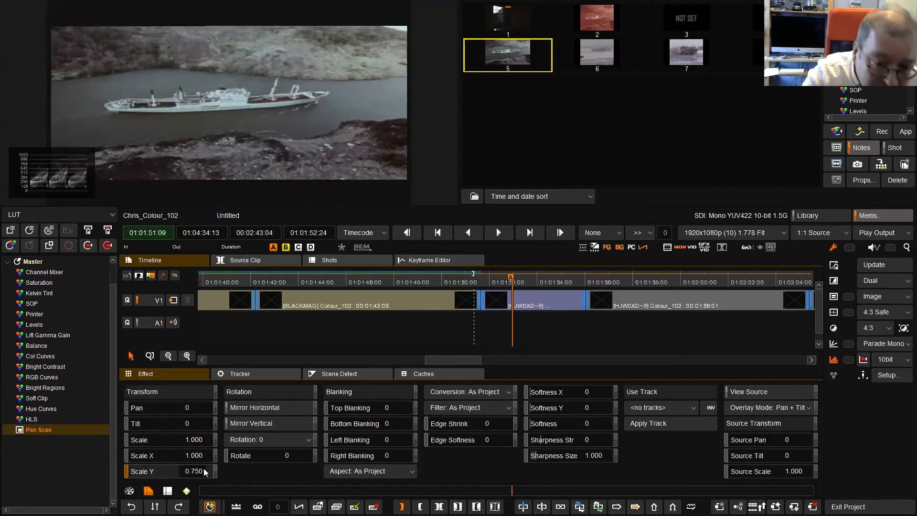
left_click(205, 472)
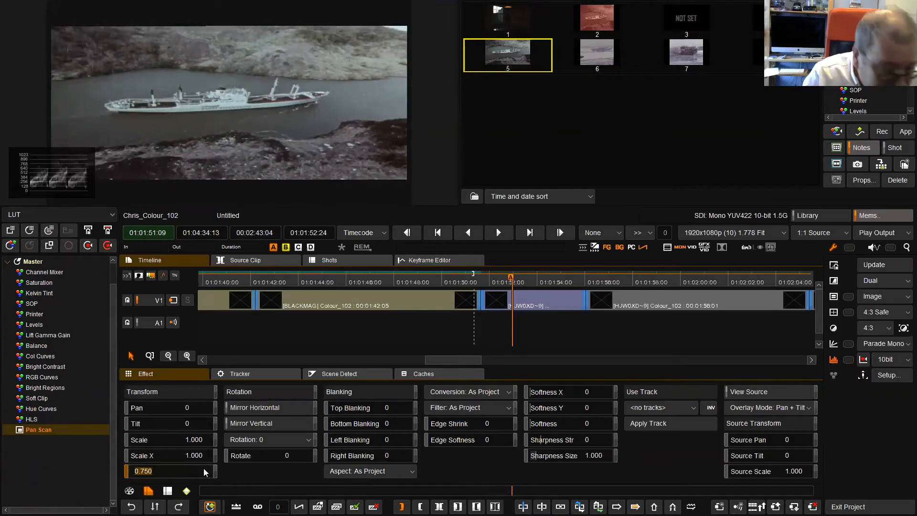
type("1")
key("Return")
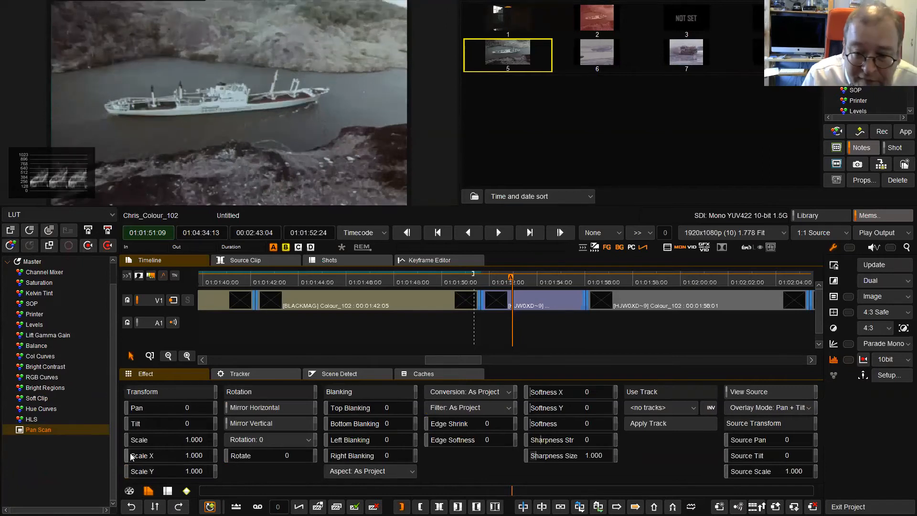
- Set the shot's Pan Scan Scale X to 0.75 and save the updated grade as a note in memory 5
left_click(200, 458)
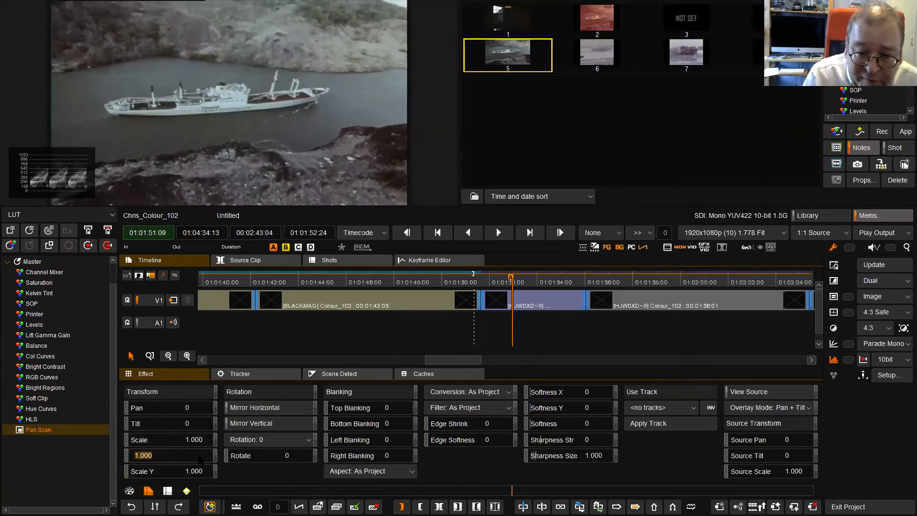
type(".75")
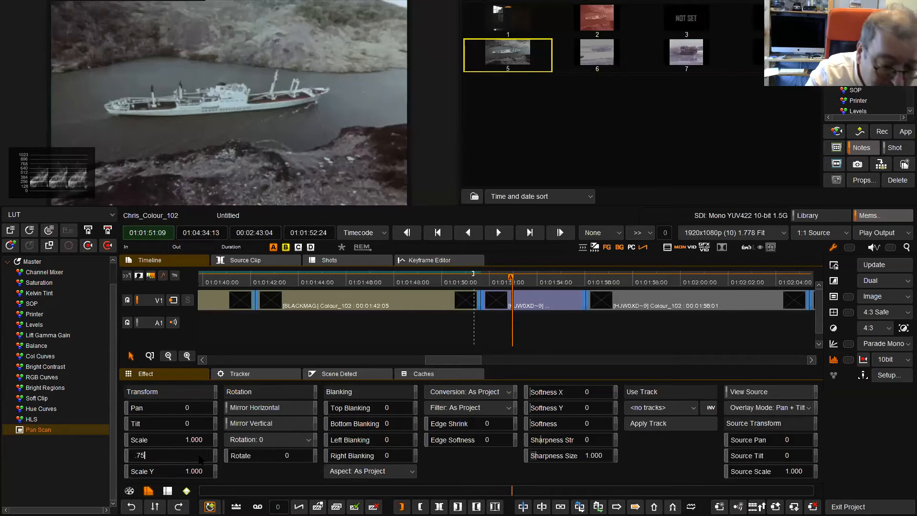
key("Return")
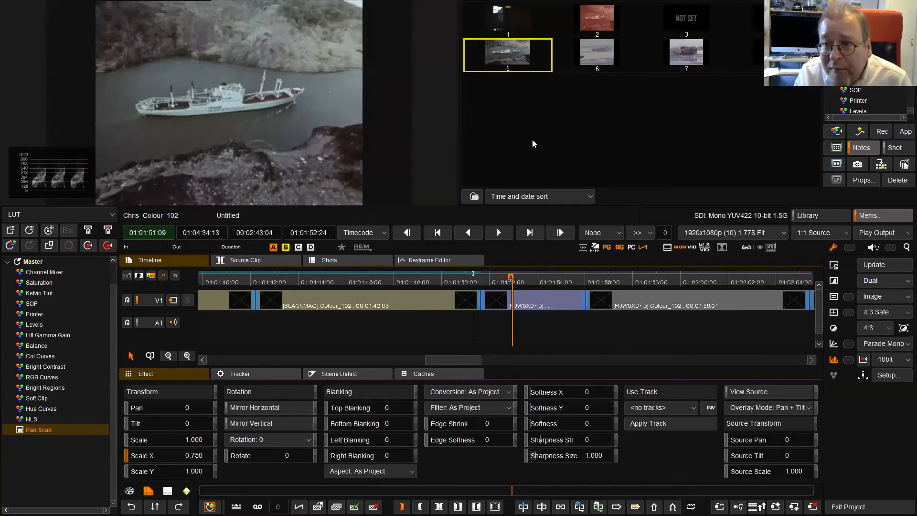
right_click(502, 54)
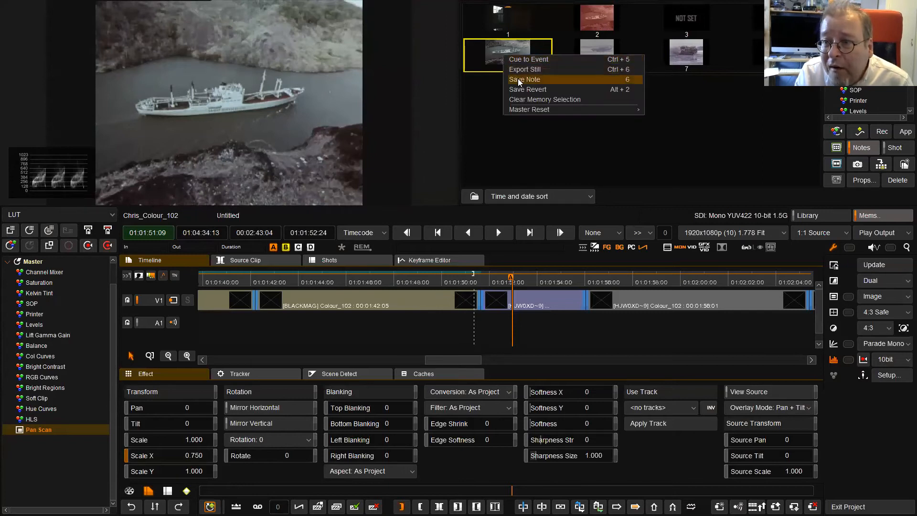
left_click(518, 107)
- Recall the memory 5 grade onto the second and third HJW0XD~9 shots
left_click_drag(467, 357, 496, 359)
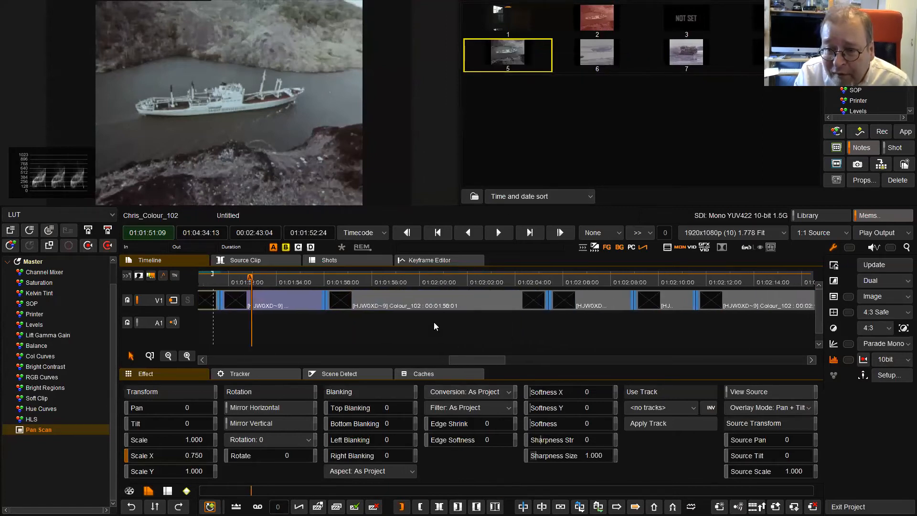
left_click(406, 282)
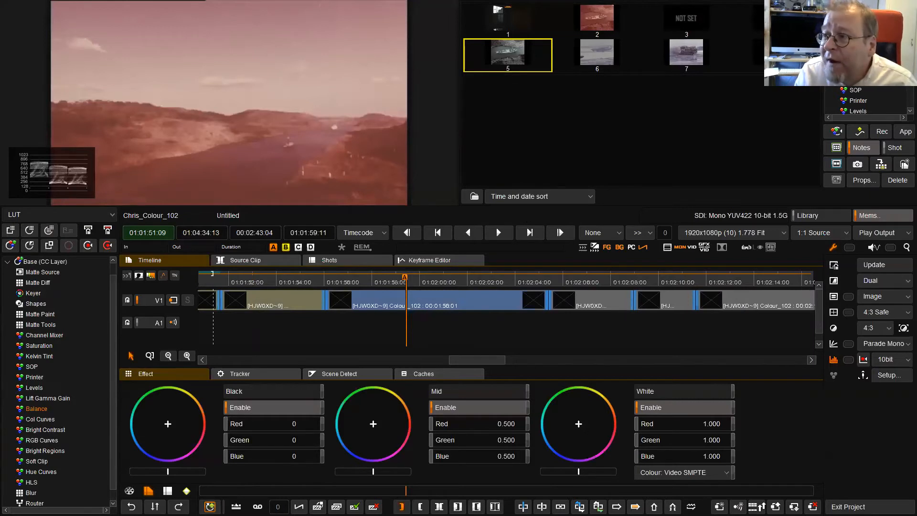
scroll(883, 113, "down", 4)
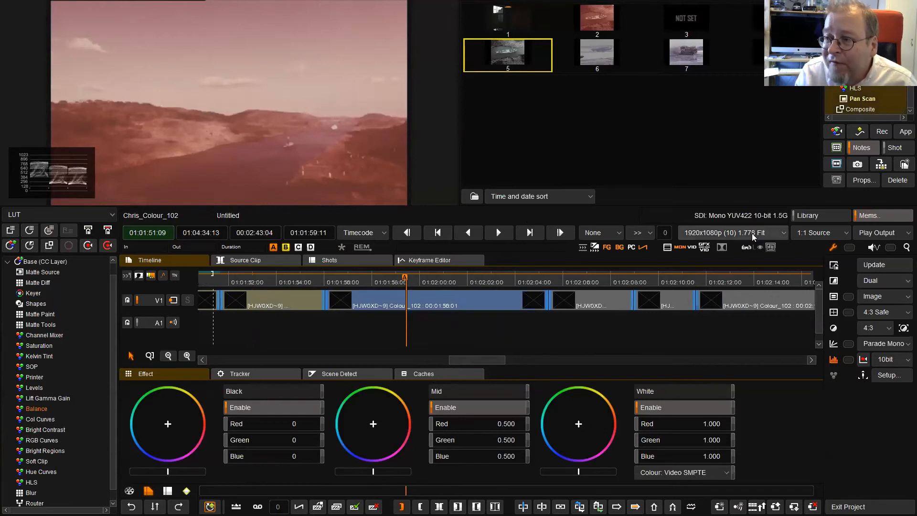
left_click(881, 132)
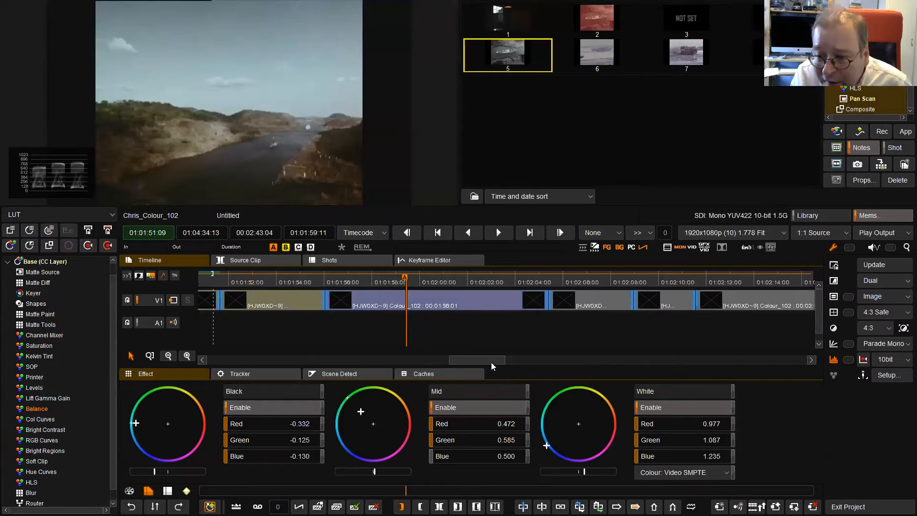
left_click(582, 281)
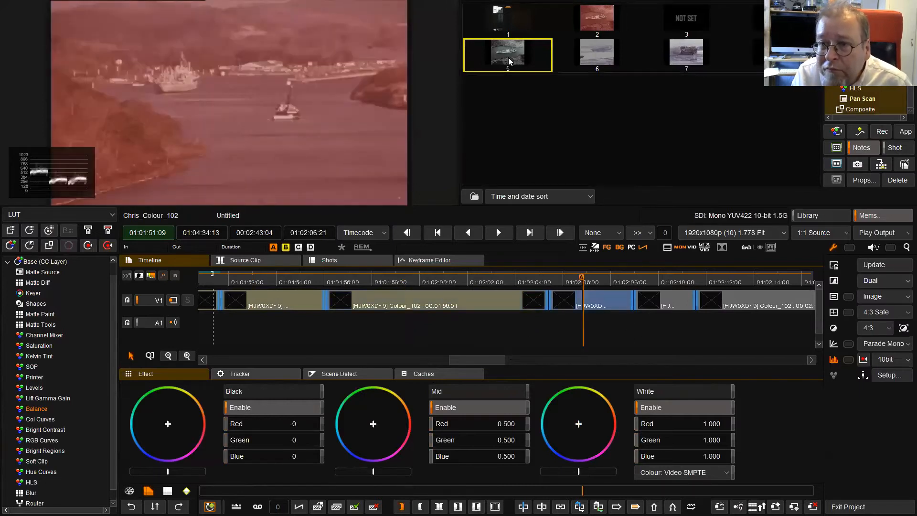
left_click(882, 133)
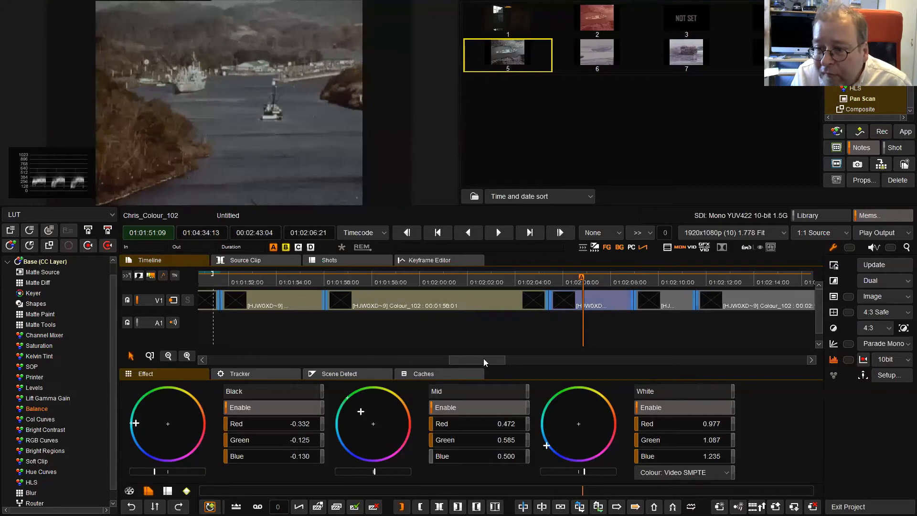
- Select the remaining ungraded HJW0XD~9 shots, up to the one before the first SUN__WIN shot, and recall memory 5 onto all of them
left_click_drag(484, 359, 502, 360)
left_click(694, 278)
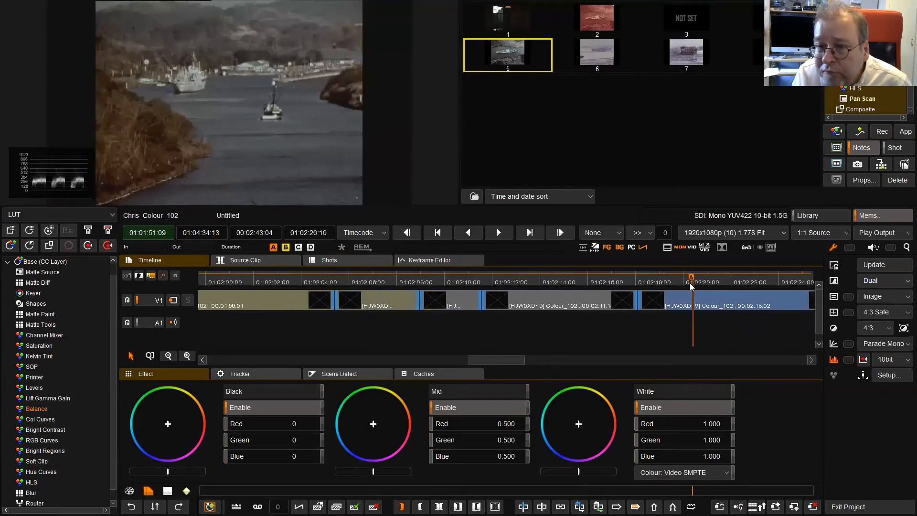
left_click_drag(519, 361, 554, 355)
left_click(658, 280)
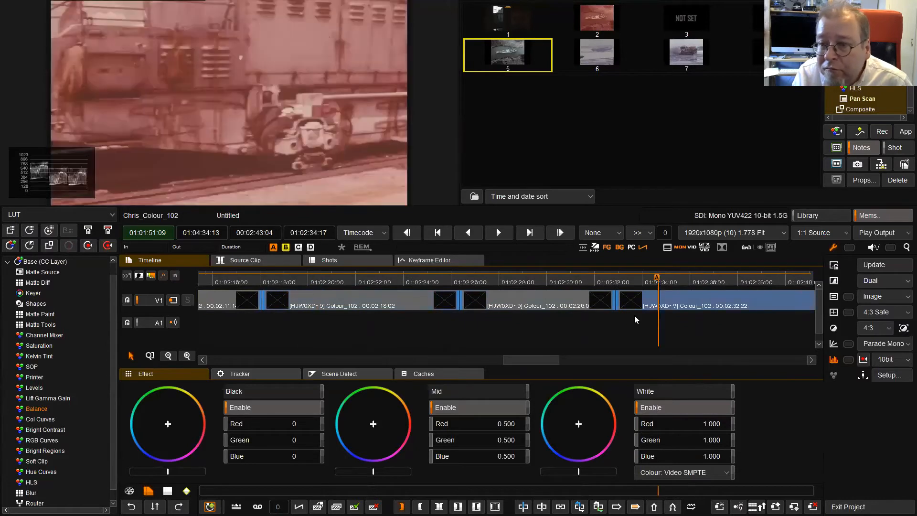
left_click_drag(551, 357, 579, 360)
left_click(622, 280)
left_click(565, 281)
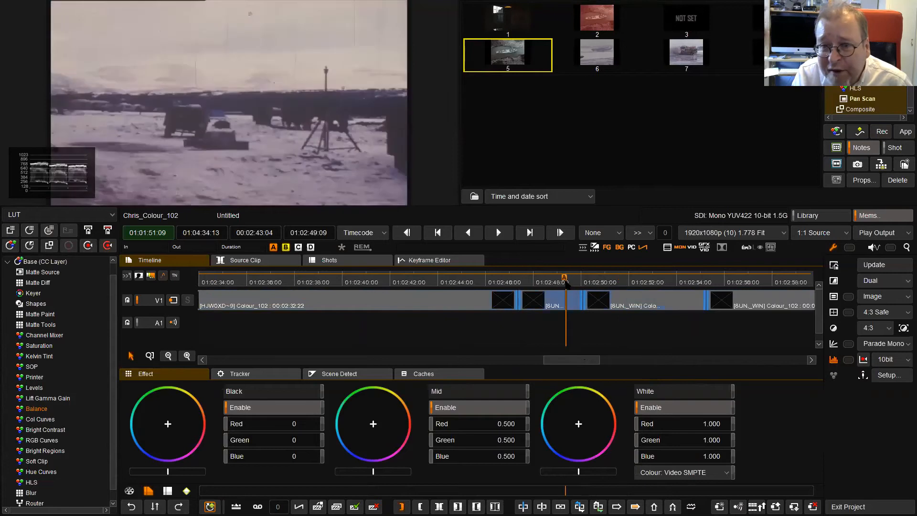
left_click(491, 276)
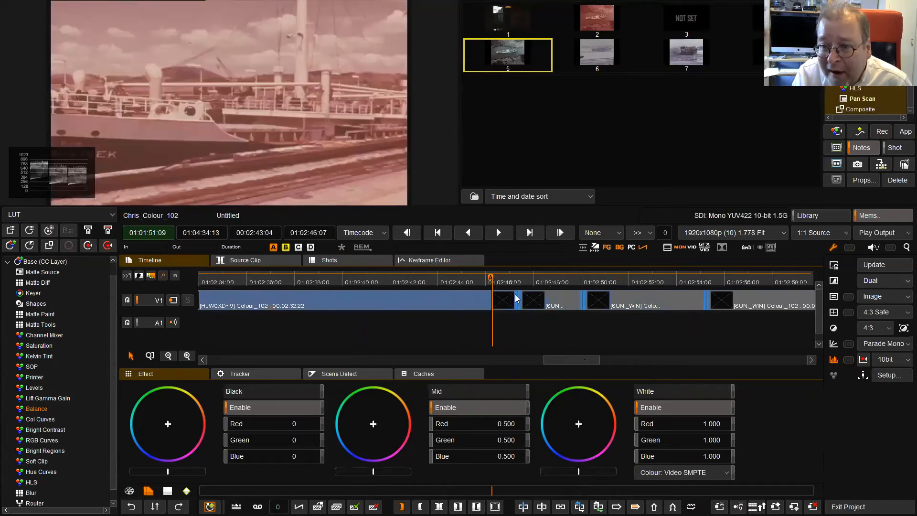
left_click(417, 300)
left_click_drag(569, 361, 494, 363)
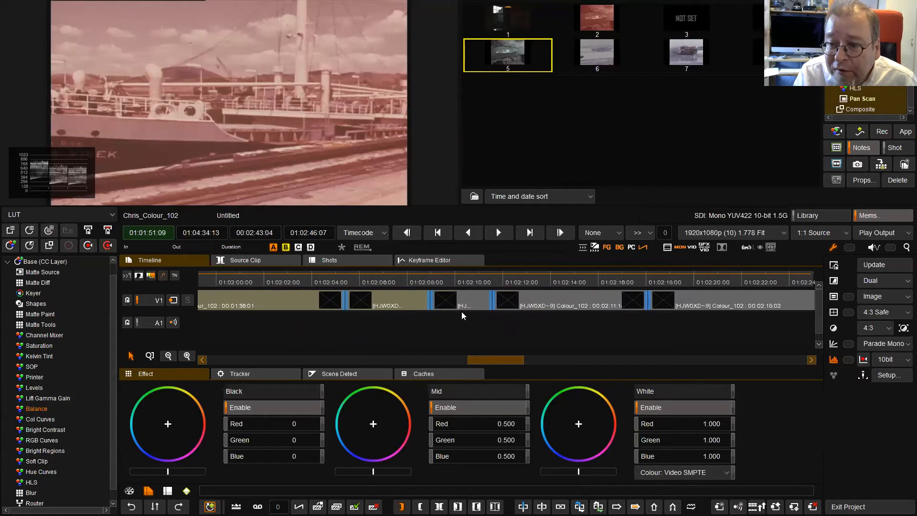
left_click(455, 299)
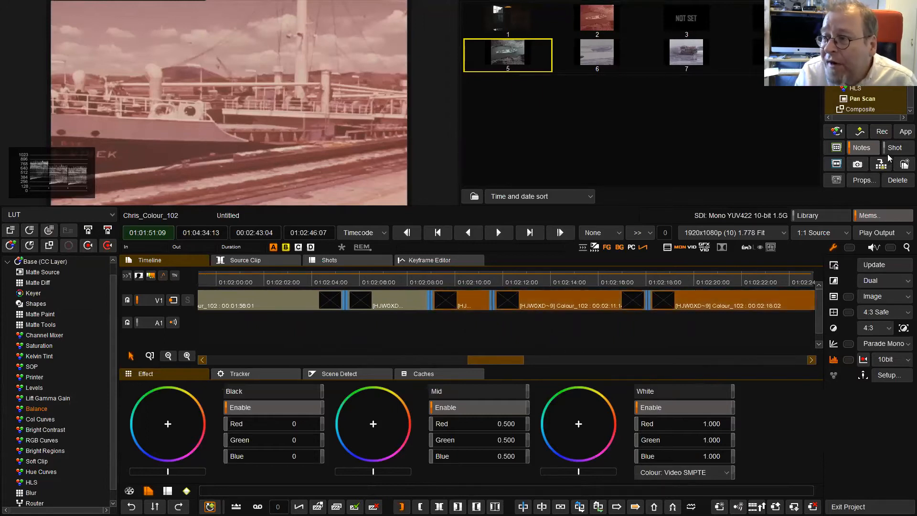
left_click(880, 132)
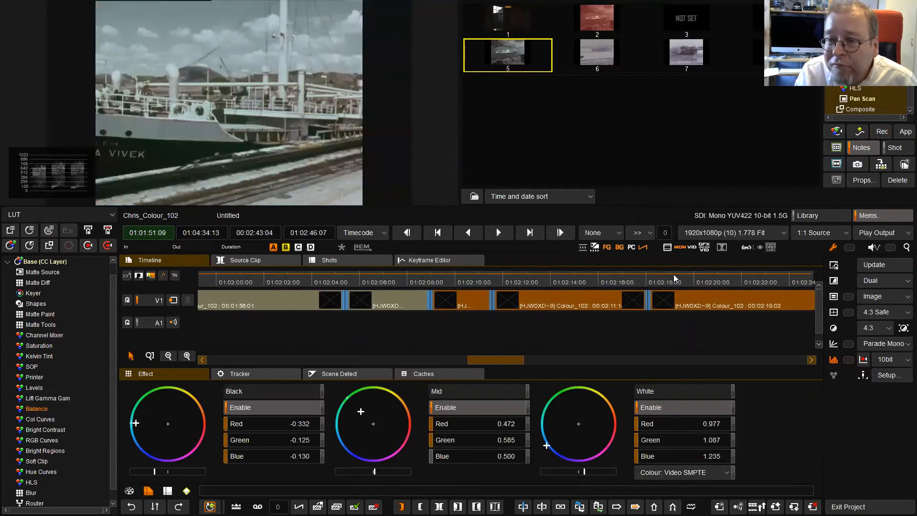
- Review the recalled grade on the early HJW0XD~9 shots, back to the first one
left_click(415, 308)
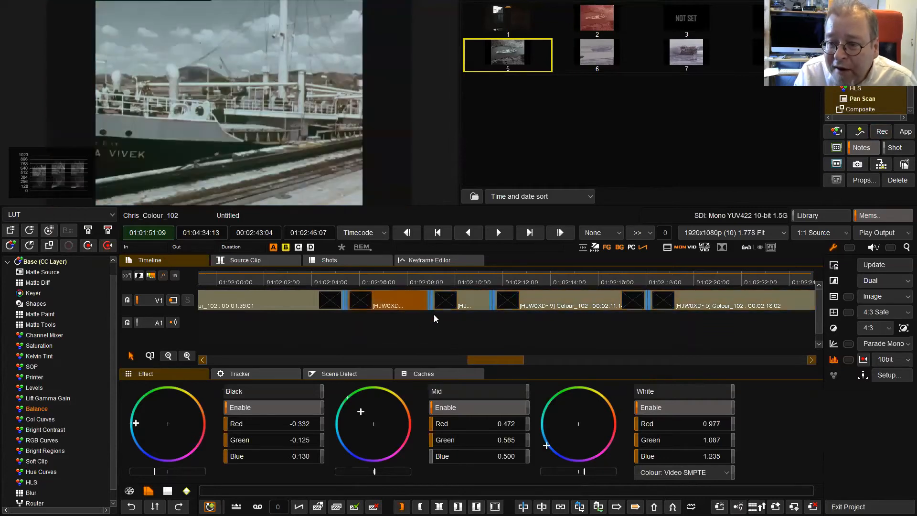
left_click(453, 278)
left_click(526, 282)
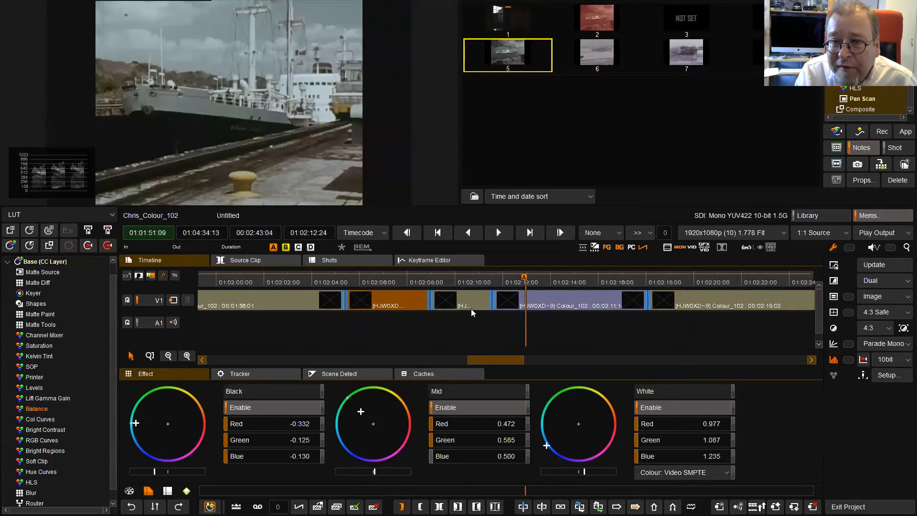
left_click(303, 290)
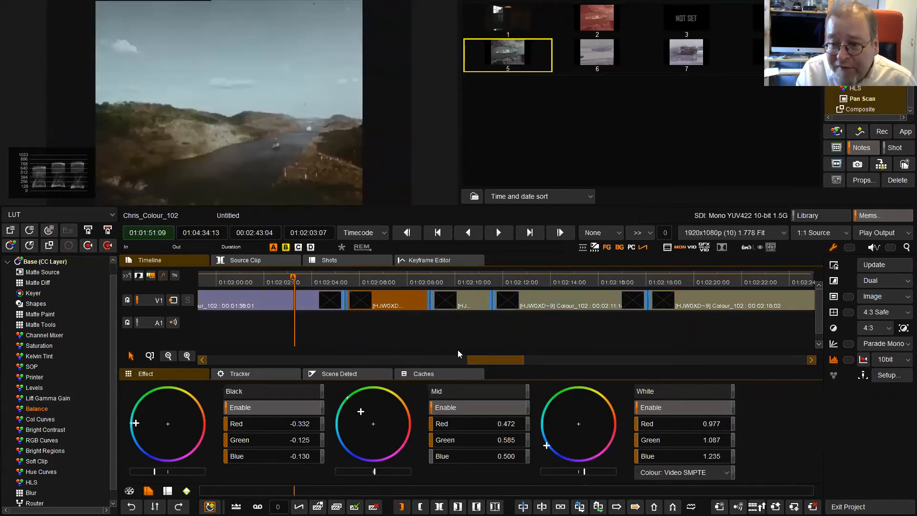
left_click_drag(484, 361, 466, 361)
left_click(380, 293)
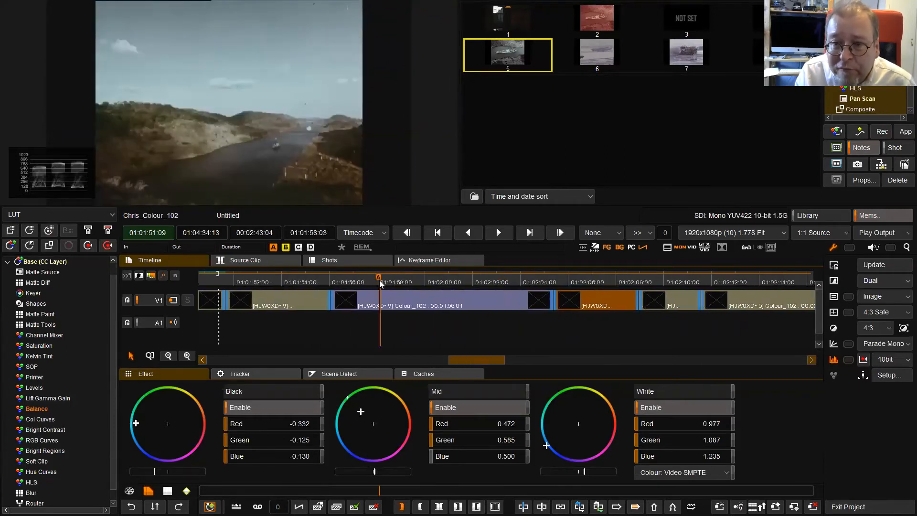
left_click(304, 284)
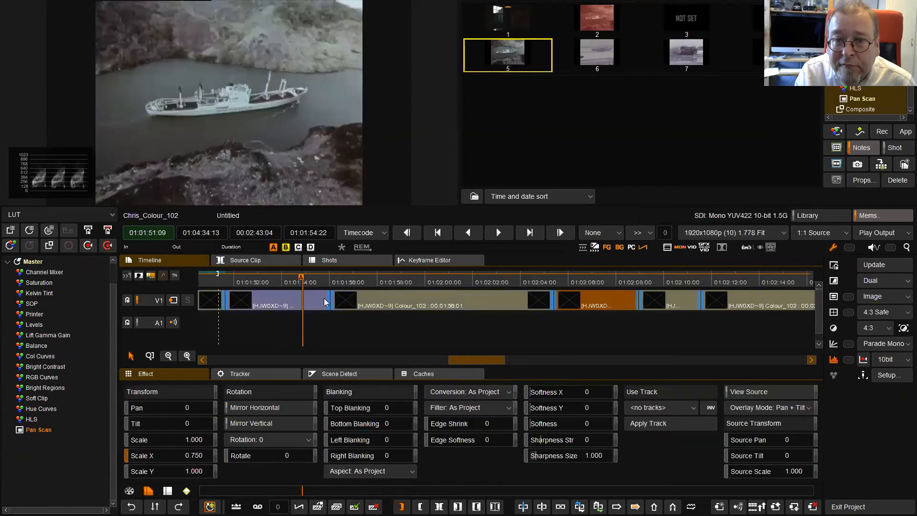
- Balance the second HJW0XD~9 shot to White 0.885/1.043/1.235, and the third to Mid red 0.462 and White 1.153/1.262/1.407
left_click(411, 280)
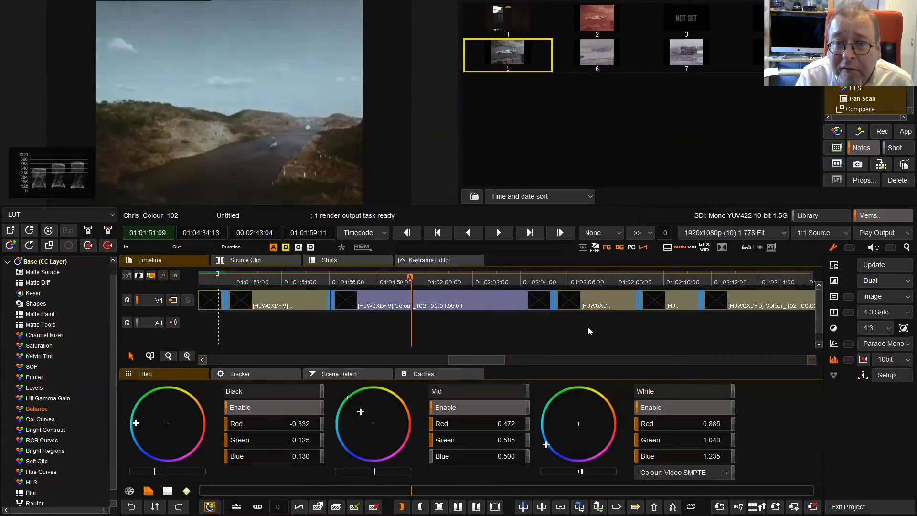
left_click(596, 287)
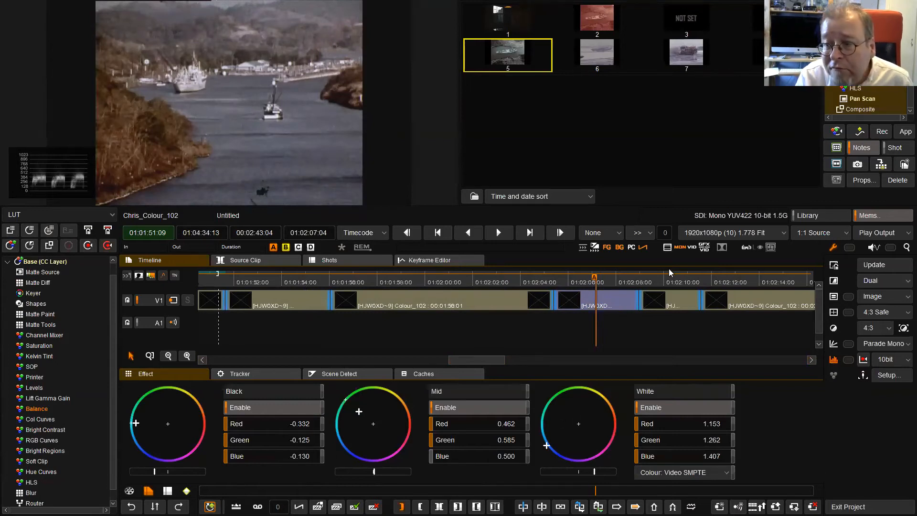
- Set the Balance White of the fourth HJW0XD~9 shot to 1.058/1.170/1.317 and of the fifth to 0.960/1.035/1.235
left_click(666, 281)
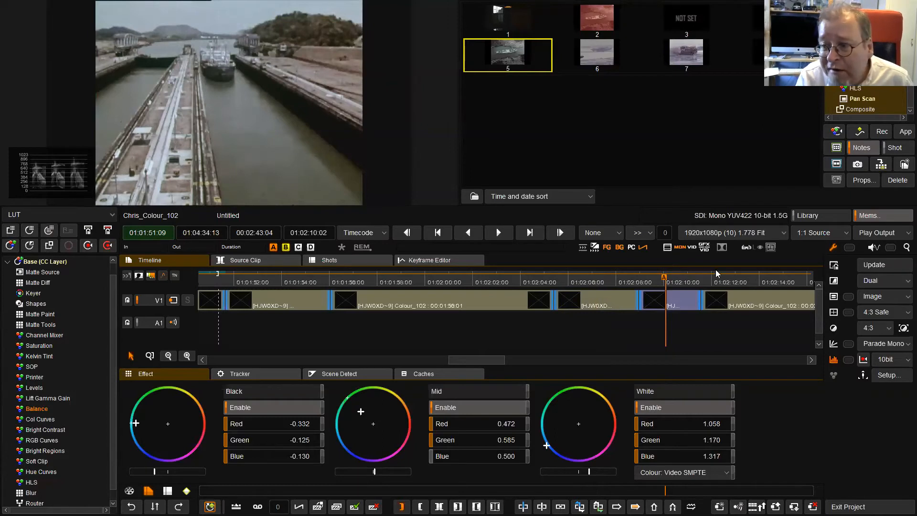
left_click(747, 282)
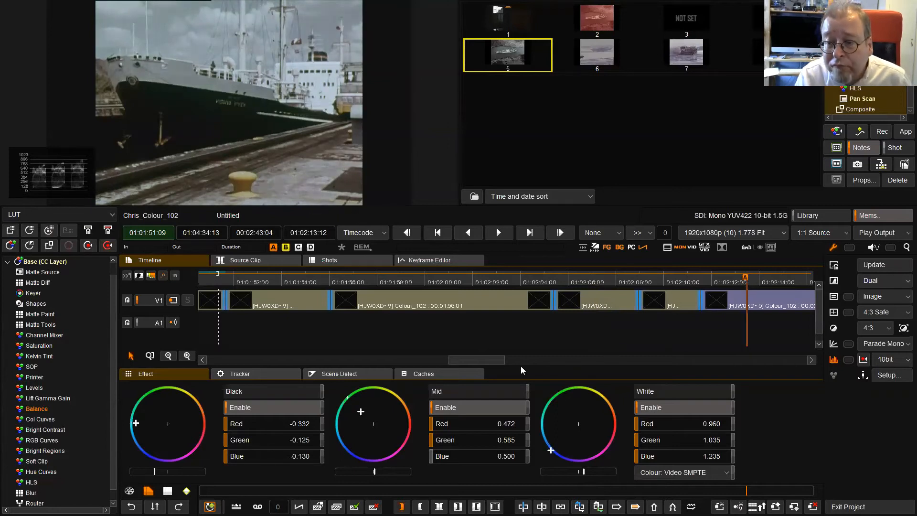
left_click_drag(494, 357, 521, 361)
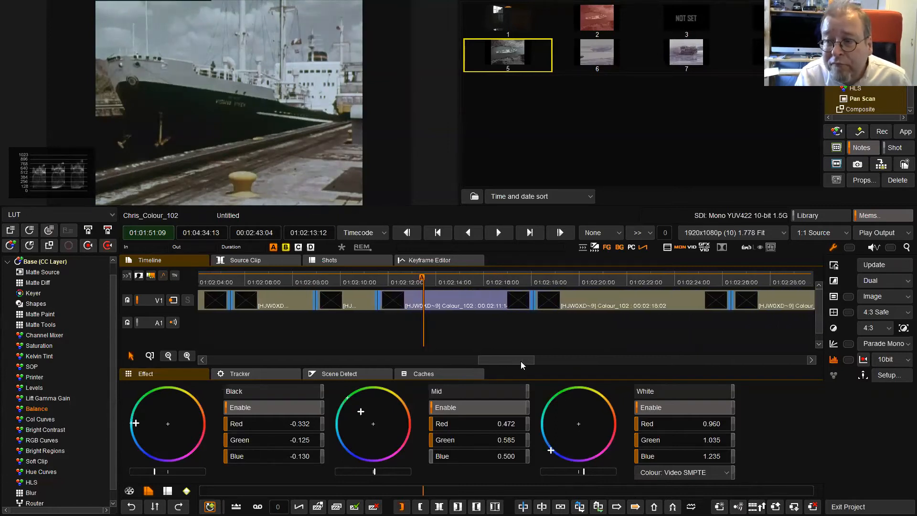
- Balance the sixth HJW0XD~9 shot to Black -0.340/-0.132/-0.138 and White 1.020/1.130/1.277, and check the remaining HJW0XD~9 shots
left_click(579, 286)
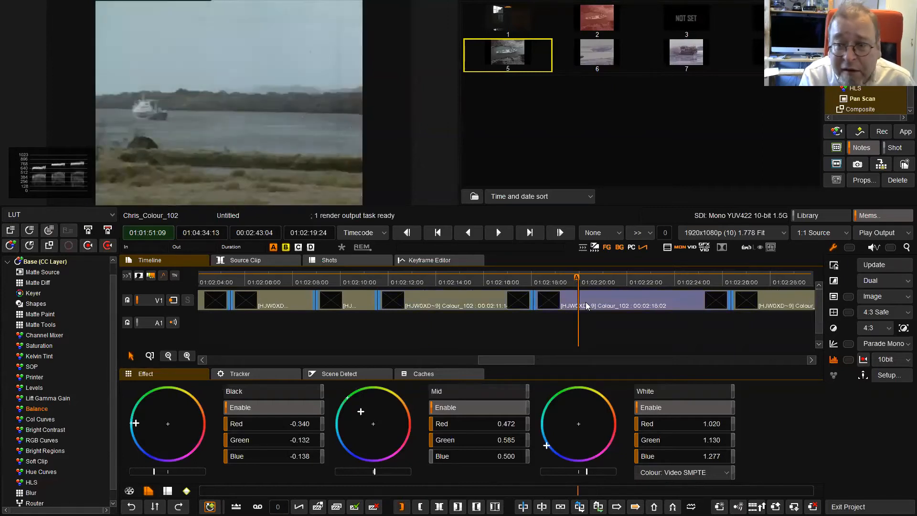
left_click(764, 277)
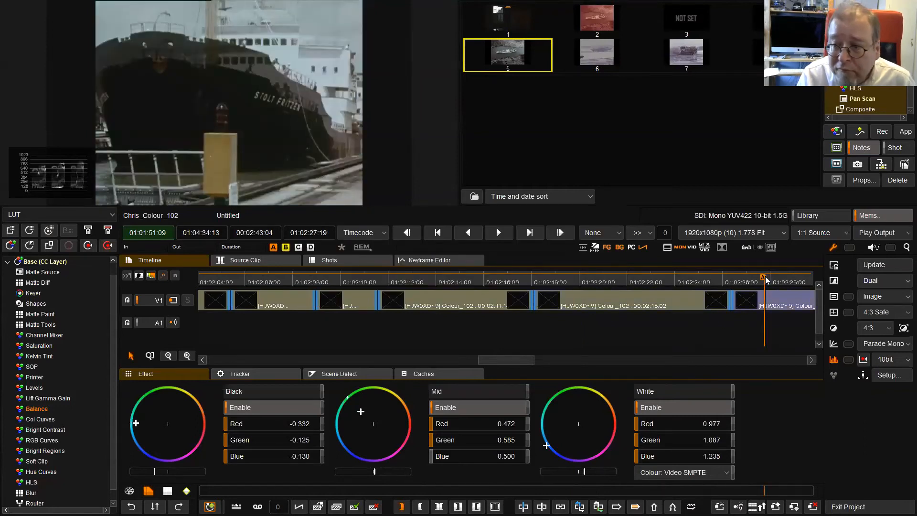
left_click_drag(508, 356, 540, 357)
left_click(568, 285)
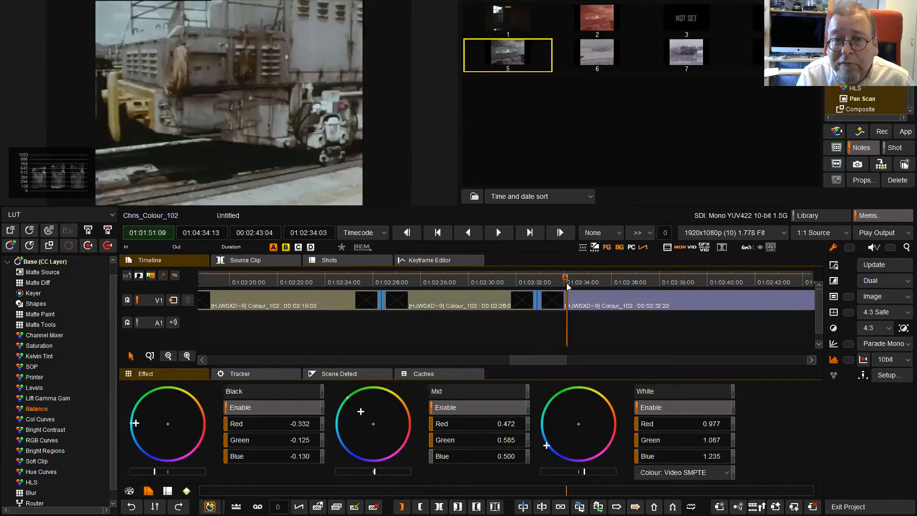
left_click_drag(546, 359, 576, 358)
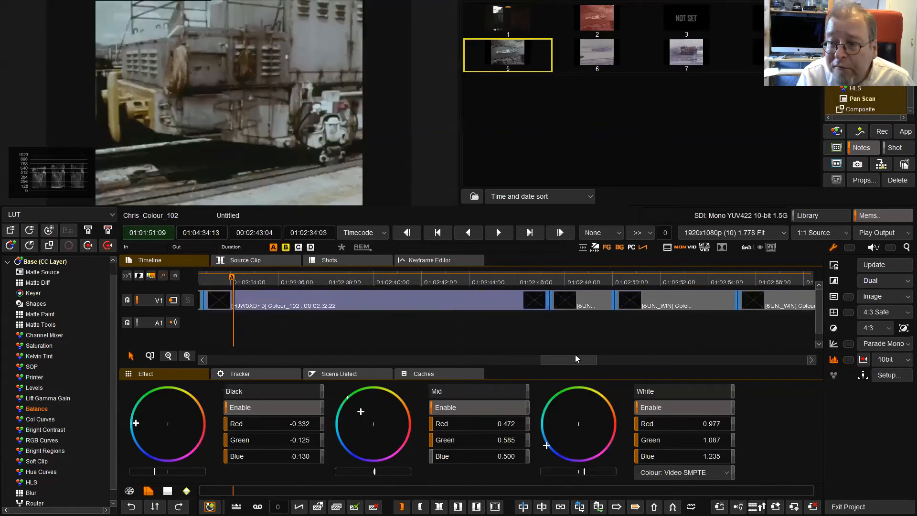
- Balance the first SUN__WIN shot to Black -0.127/-0.117/-0.180, Mid 0.577/0.613/0.613 and White 1.112/1.175/1.222, after comparing it with the second
left_click(573, 282)
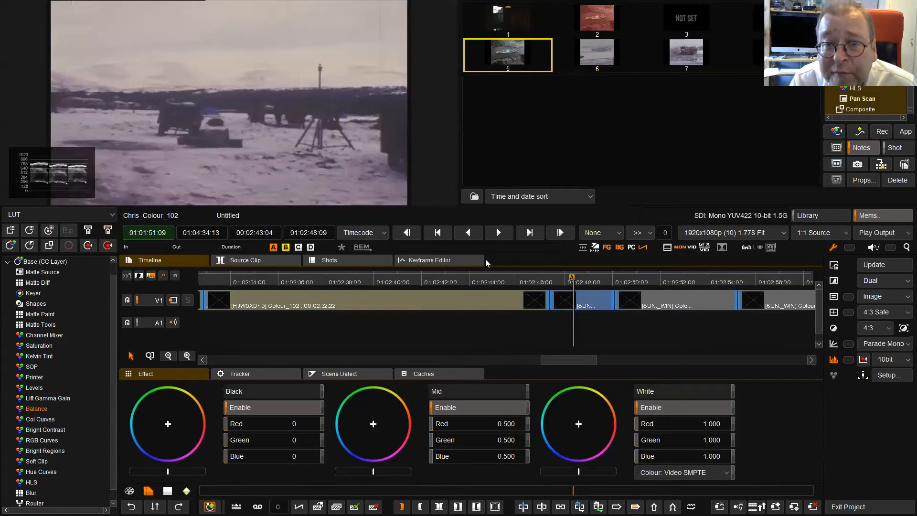
left_click_drag(564, 357, 574, 356)
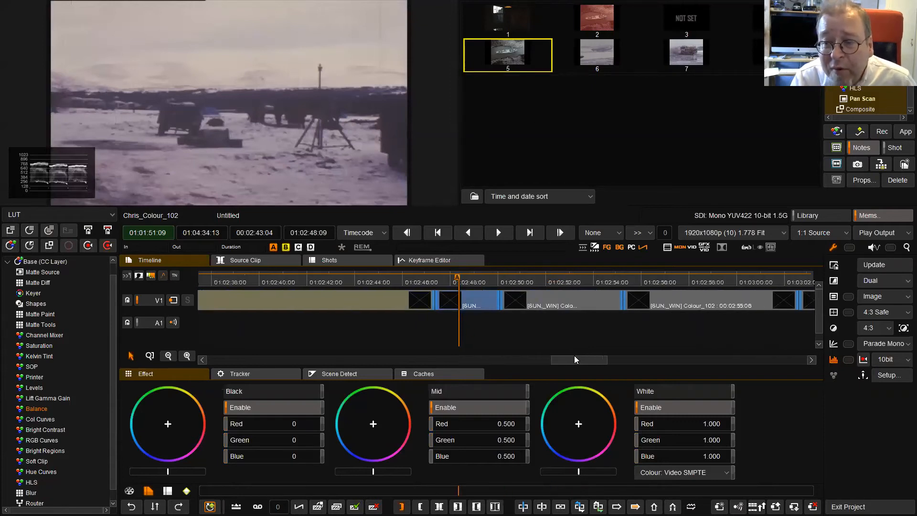
left_click(533, 280)
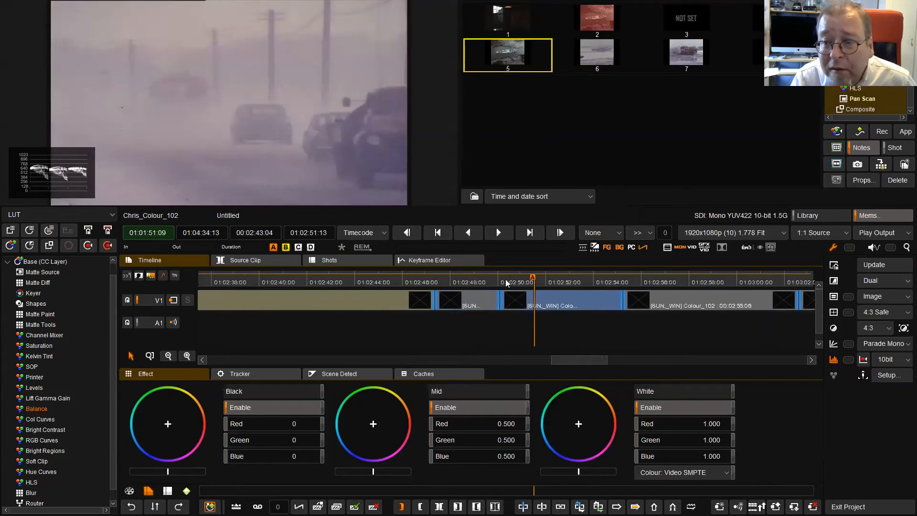
left_click(476, 280)
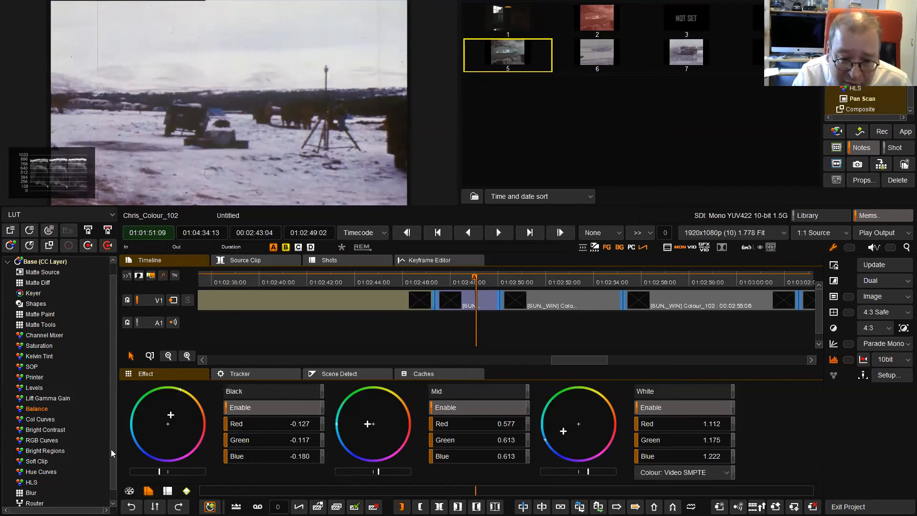
- Correct the first SUN__WIN shot's aspect with the Master layer's Pan Scan, setting Scale X to 0.750
scroll(111, 453, "down", 1)
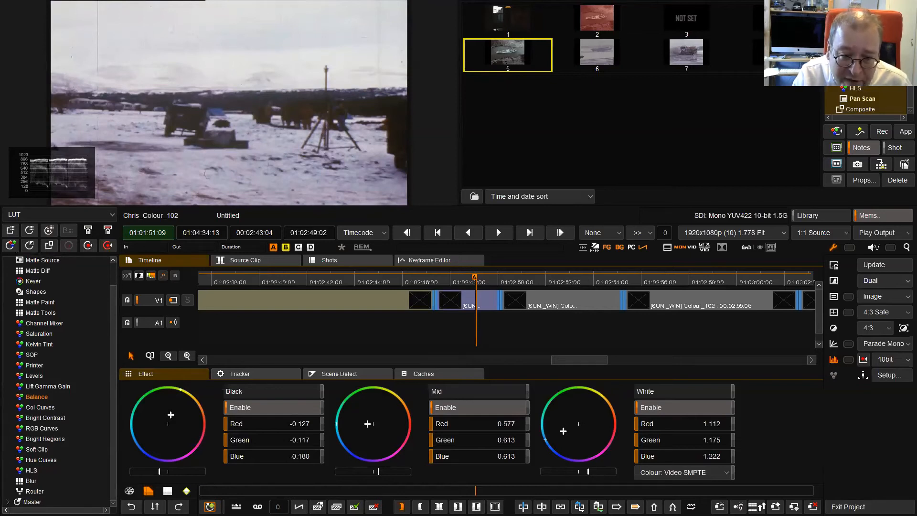
left_click(32, 502)
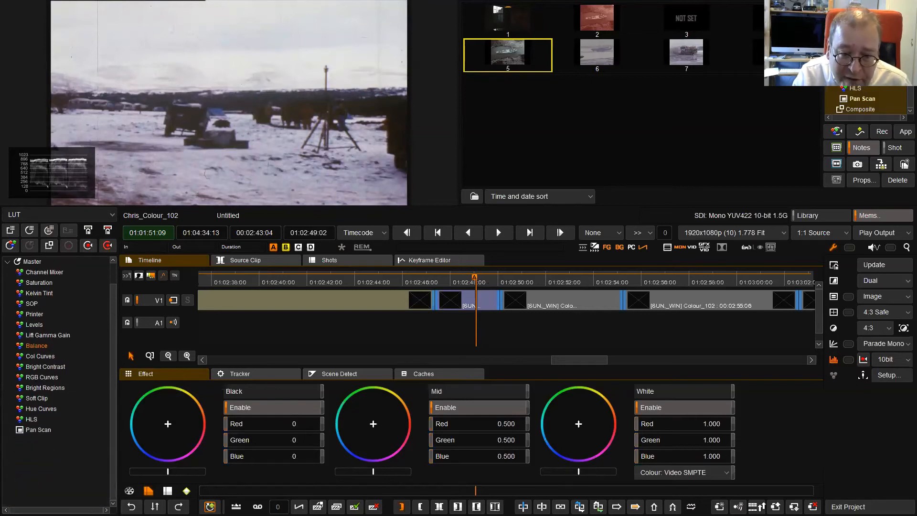
left_click(39, 431)
left_click(199, 455)
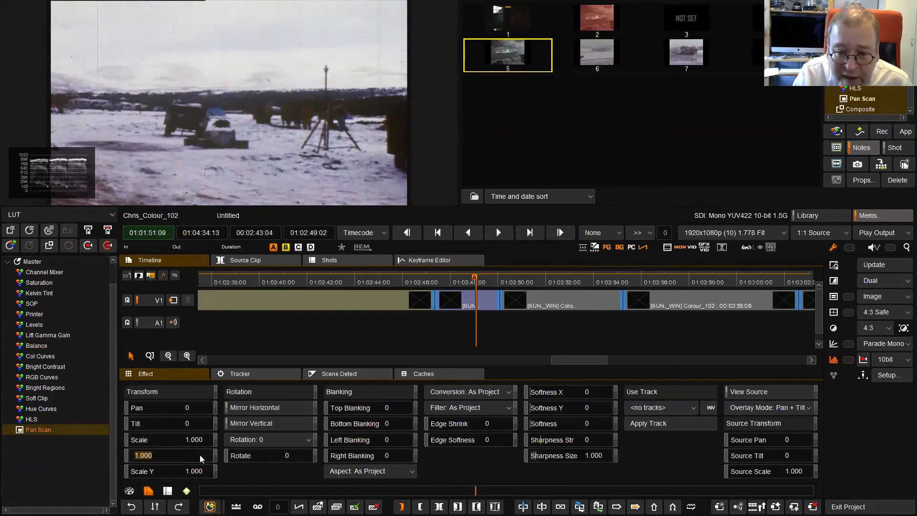
type(".7")
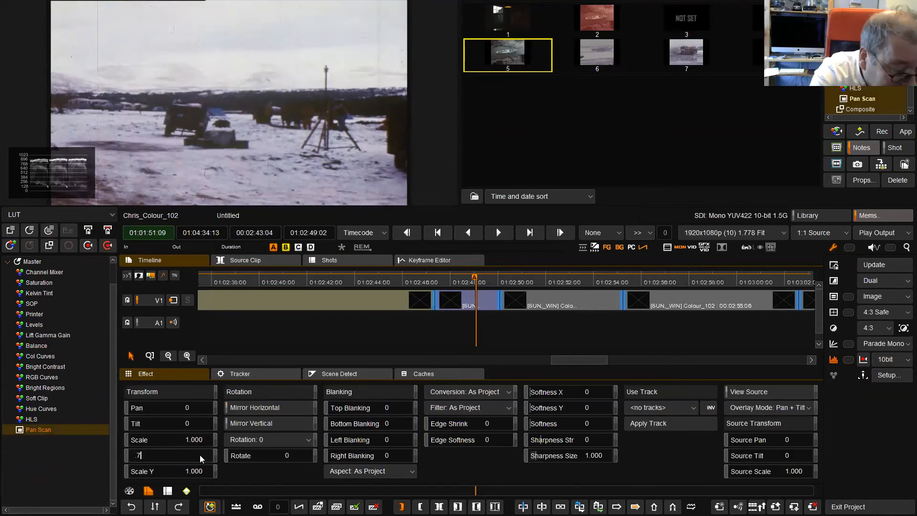
key("Return")
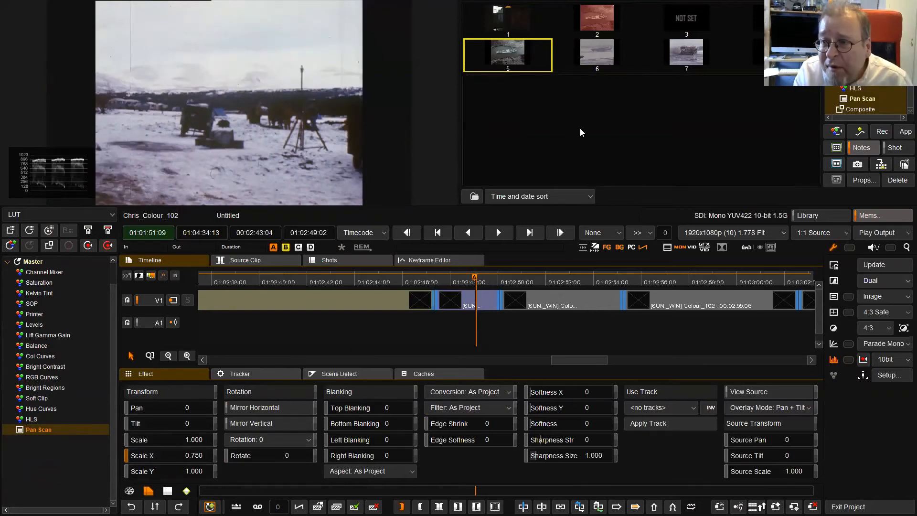
- Save the first SUN__WIN shot's grade as a note in memory 6, overwriting its old content
left_click(606, 56)
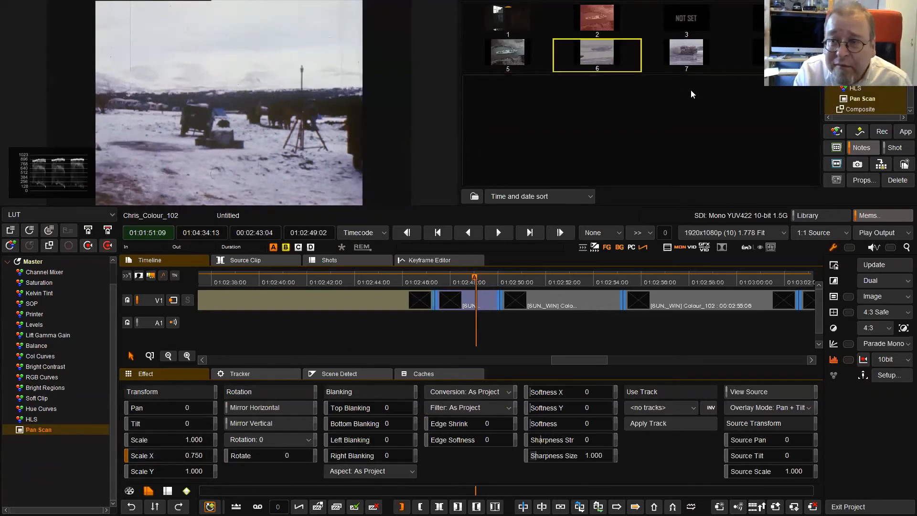
right_click(587, 45)
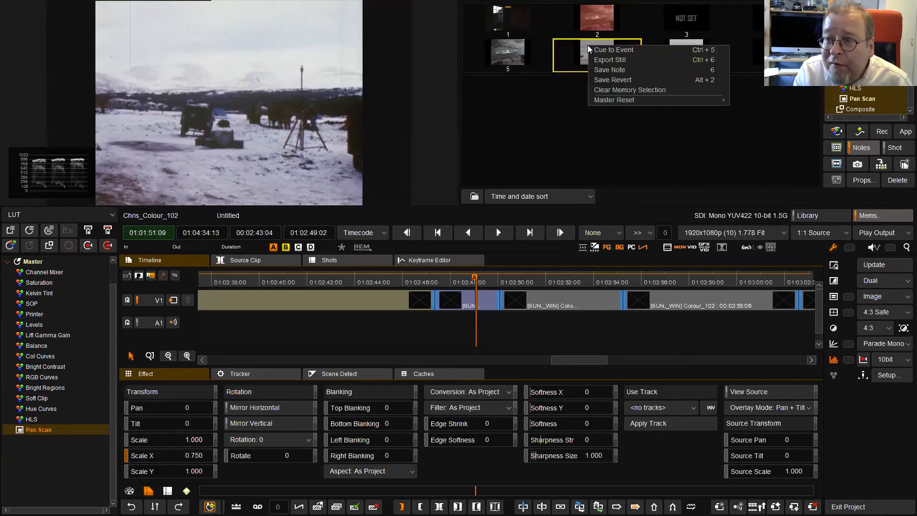
left_click(610, 71)
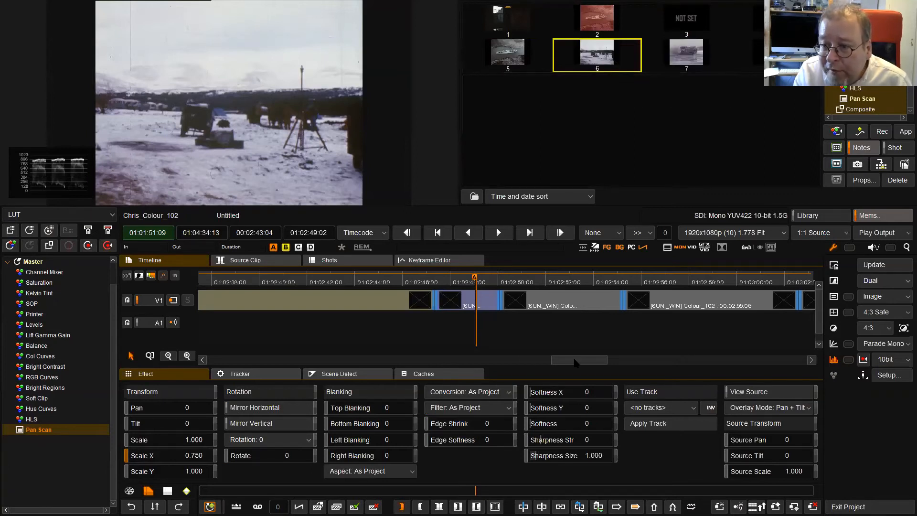
- Select all SUN__WIN shots from the first to the end of the timeline and recall memory 6 onto them
left_click(487, 301)
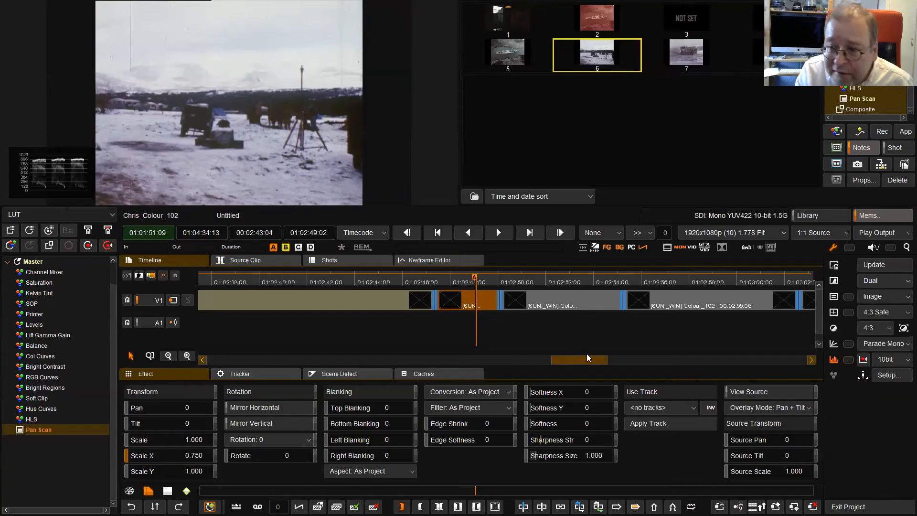
left_click(688, 357)
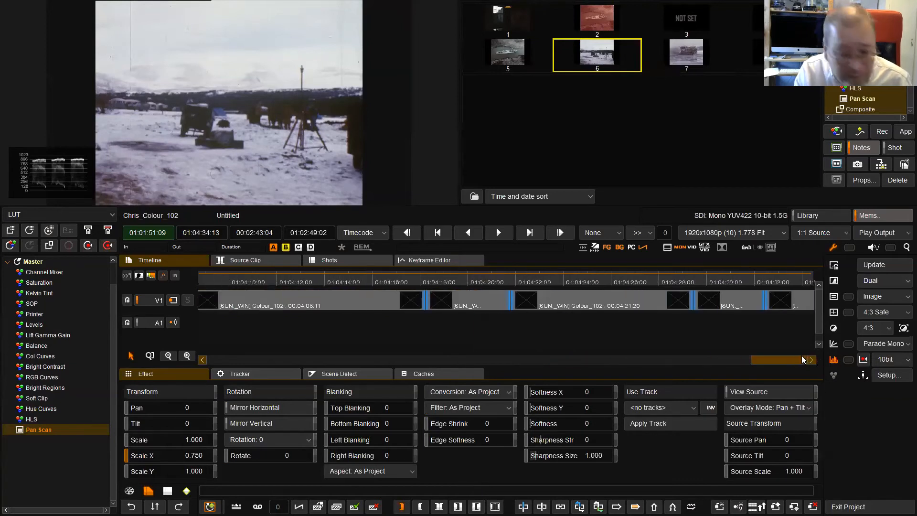
left_click(792, 300)
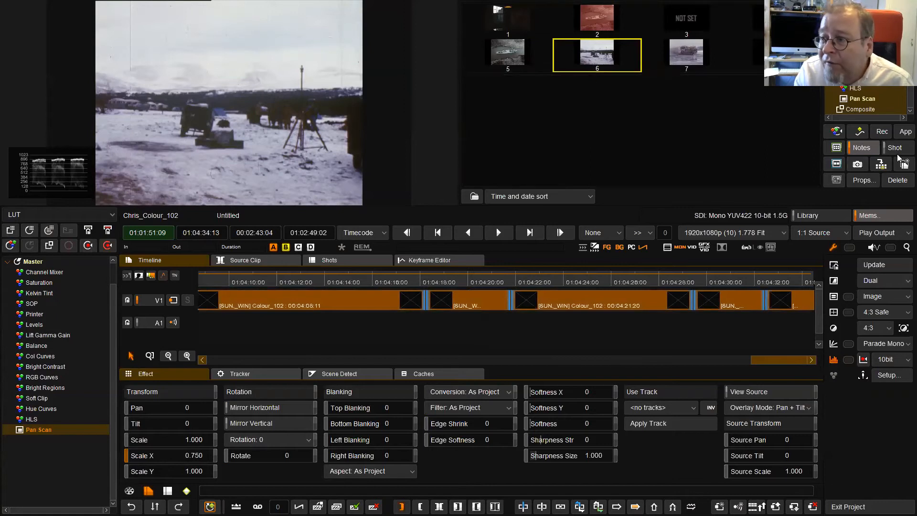
left_click(738, 282)
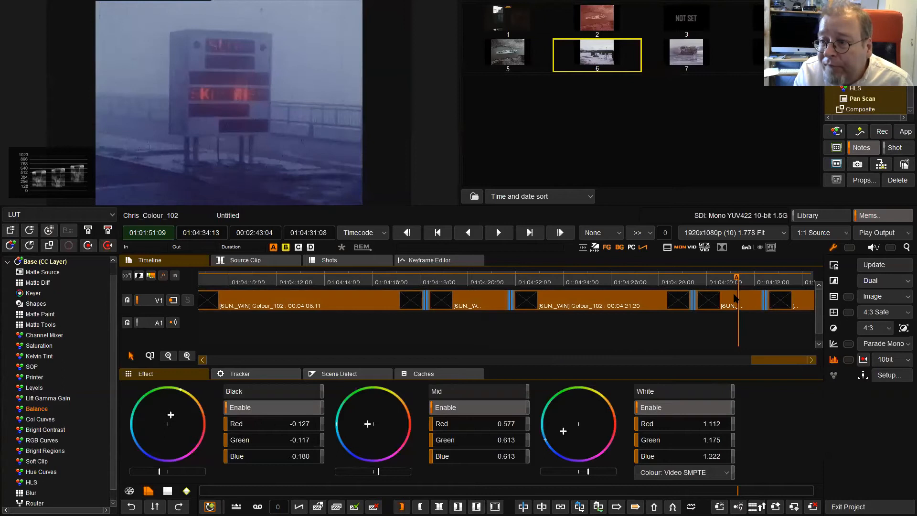
left_click(726, 296)
- Review the recalled grade across the SUN__WIN shots, working backwards from the end of the timeline to the first one
left_click(657, 283)
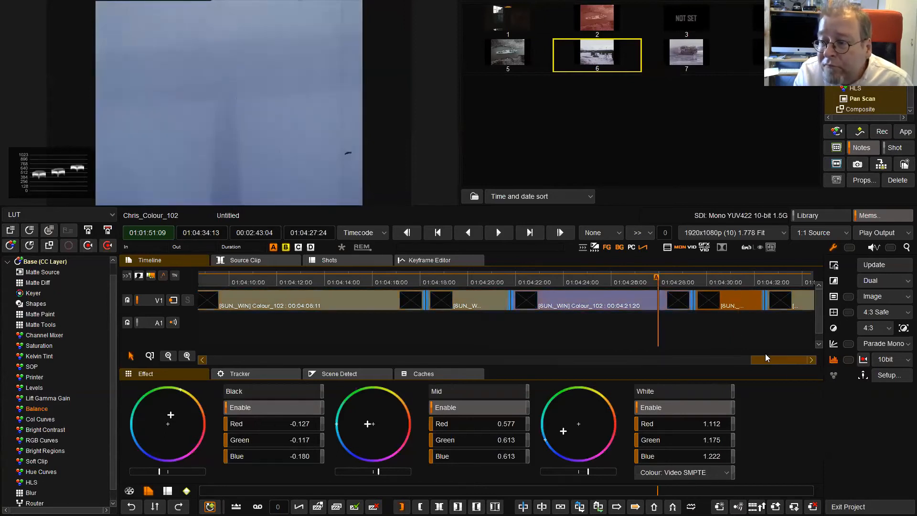
left_click_drag(771, 359, 792, 349)
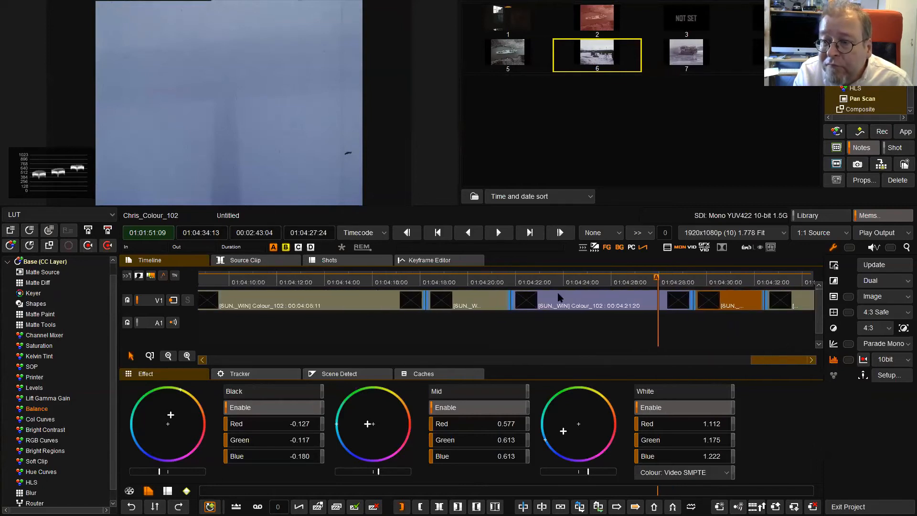
left_click(547, 280)
left_click(477, 283)
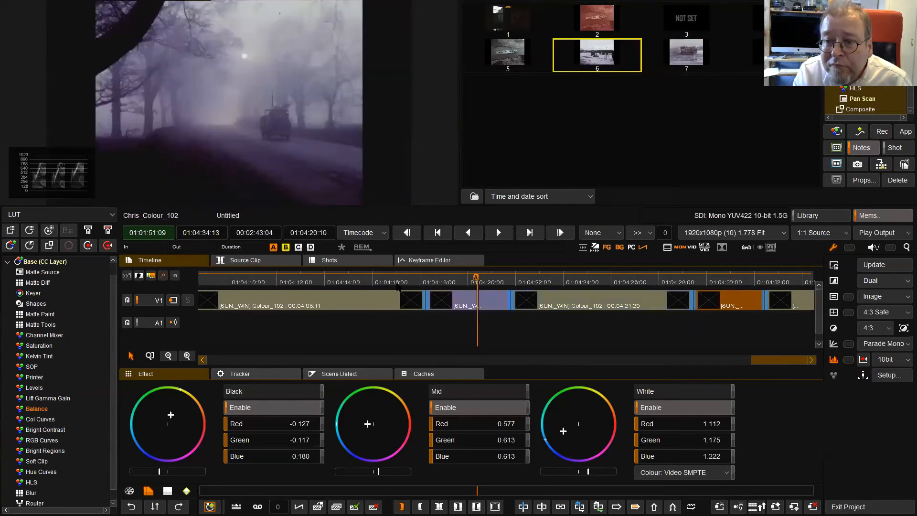
left_click(365, 282)
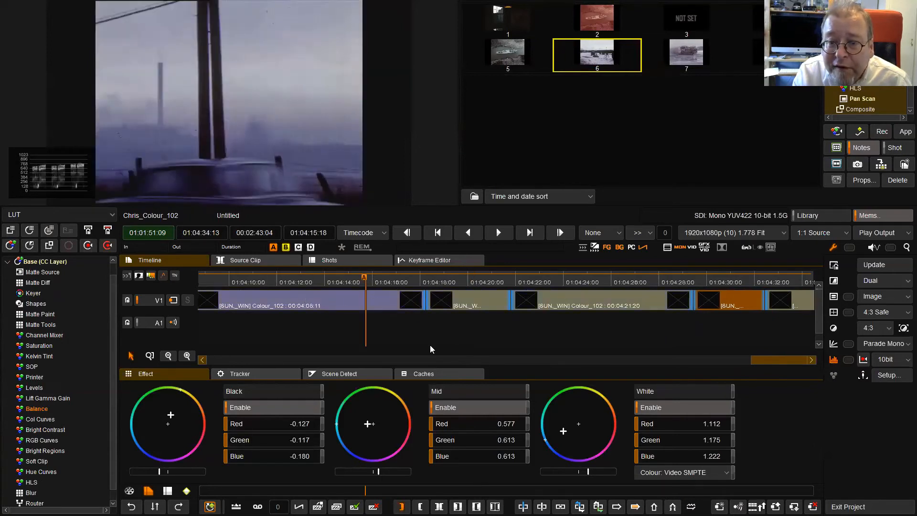
left_click_drag(759, 363, 649, 339)
left_click(533, 283)
left_click(393, 279)
left_click_drag(726, 362, 690, 354)
left_click(580, 282)
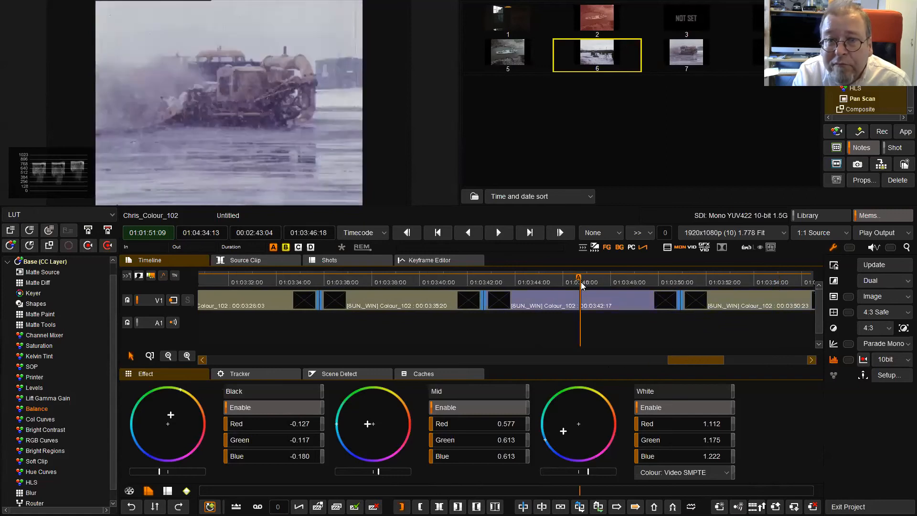
left_click(462, 282)
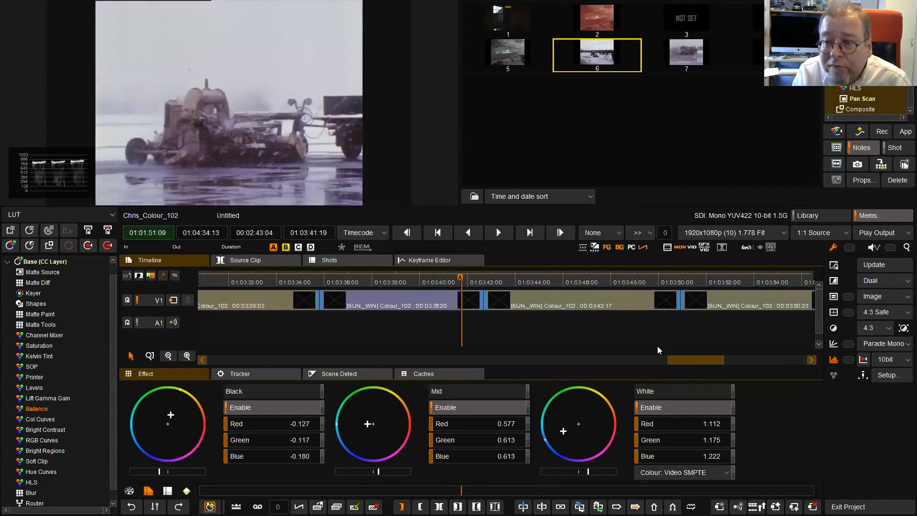
left_click_drag(692, 357, 652, 358)
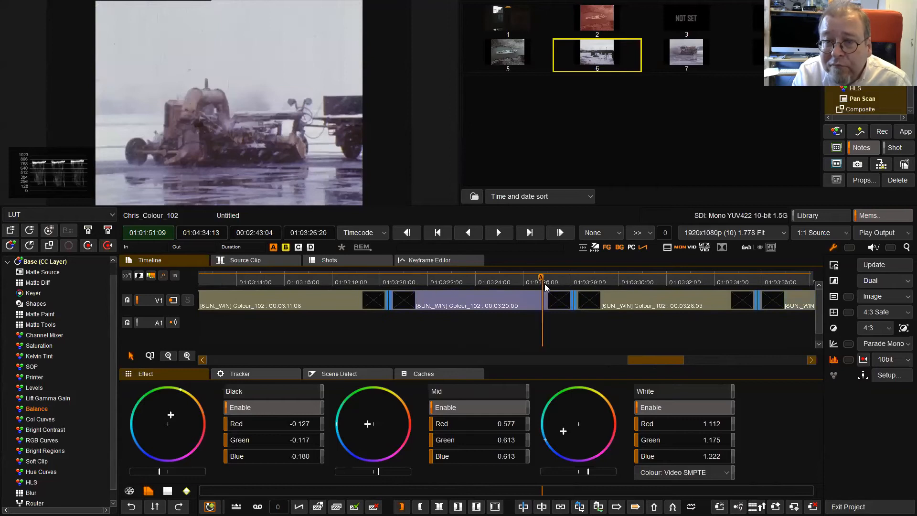
left_click(373, 282)
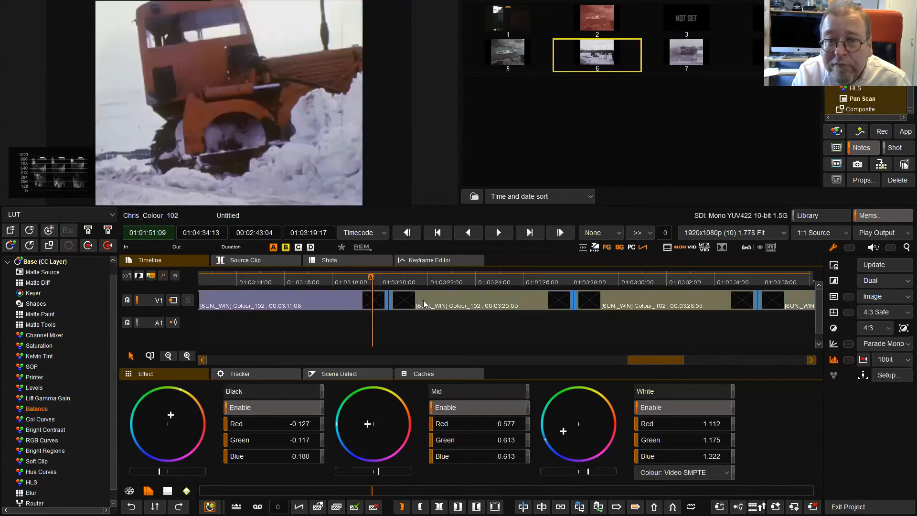
left_click_drag(663, 361, 618, 355)
left_click(525, 282)
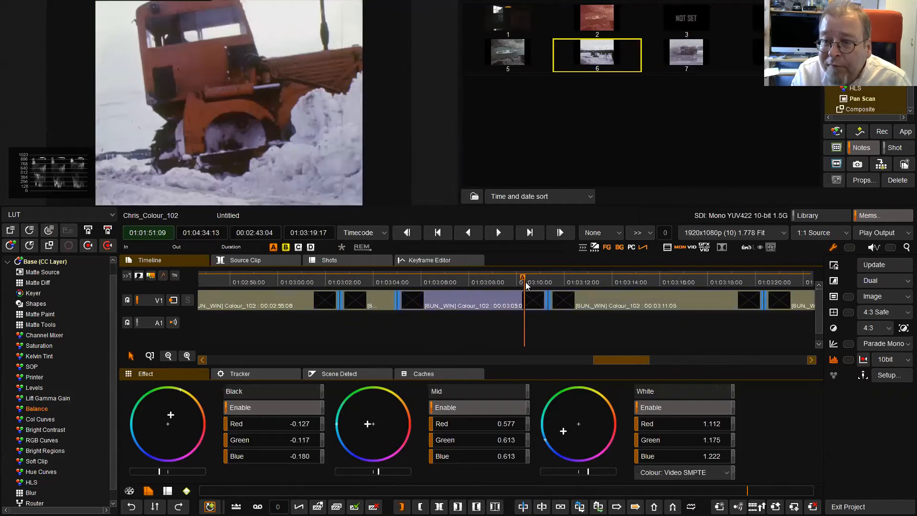
left_click(368, 281)
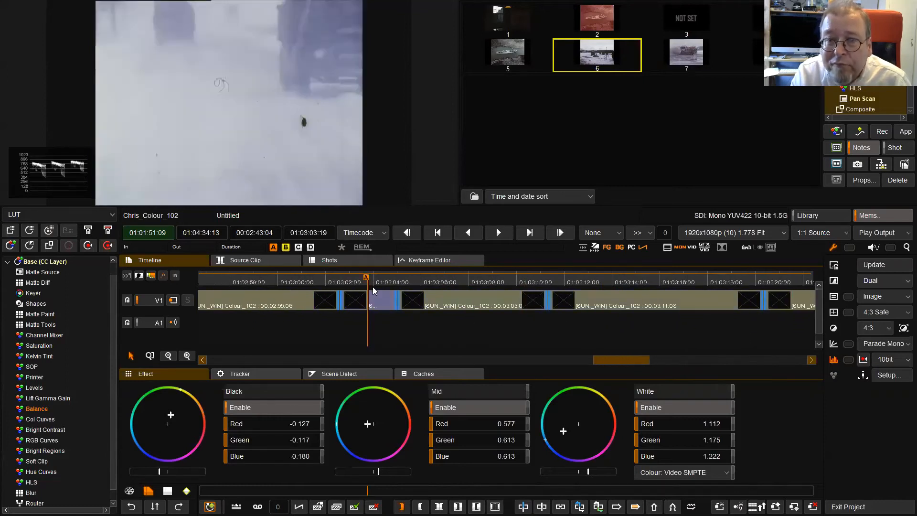
left_click(287, 282)
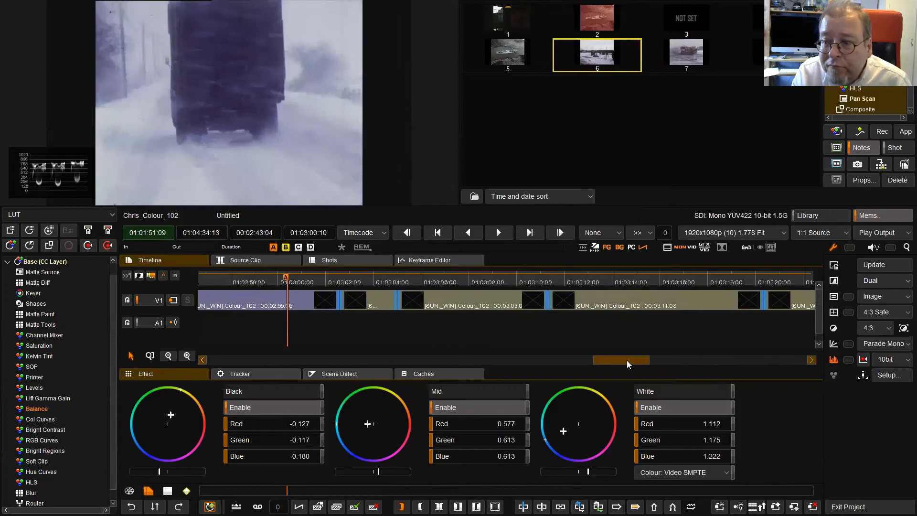
left_click_drag(626, 360, 578, 363)
left_click(431, 280)
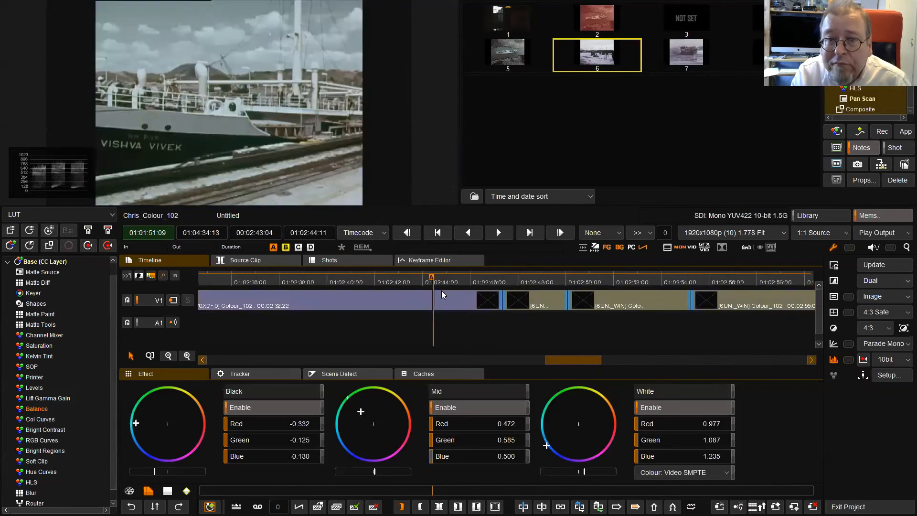
left_click(525, 282)
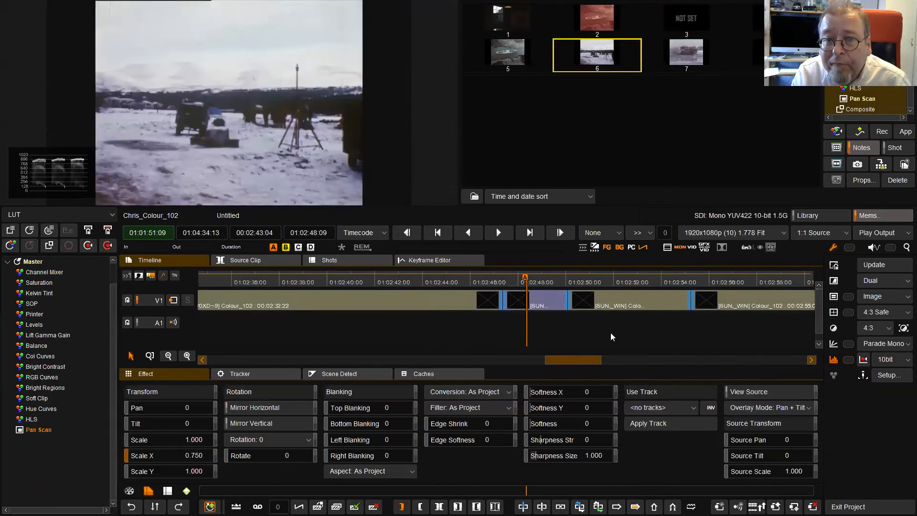
- Check the second SUN__WIN shot and set the Balance Black of the third to -0.097/-0.080/-0.195
left_click(629, 281)
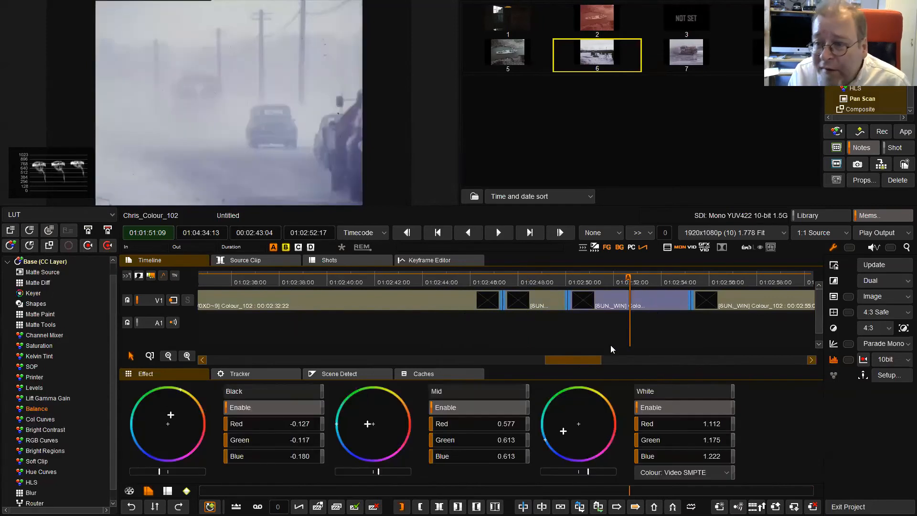
left_click(668, 282)
left_click(733, 285)
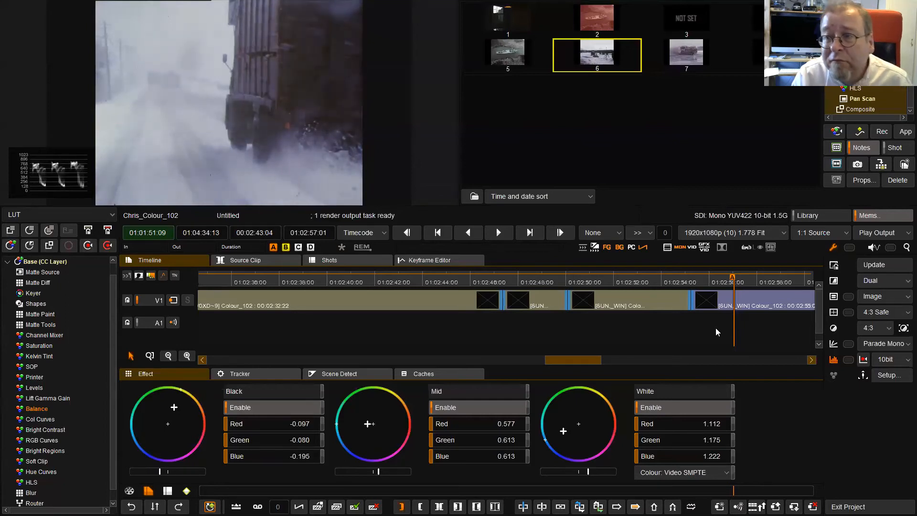
- Save the third SUN__WIN shot's grade as a note in memory 7, overwriting its old content
left_click(684, 58)
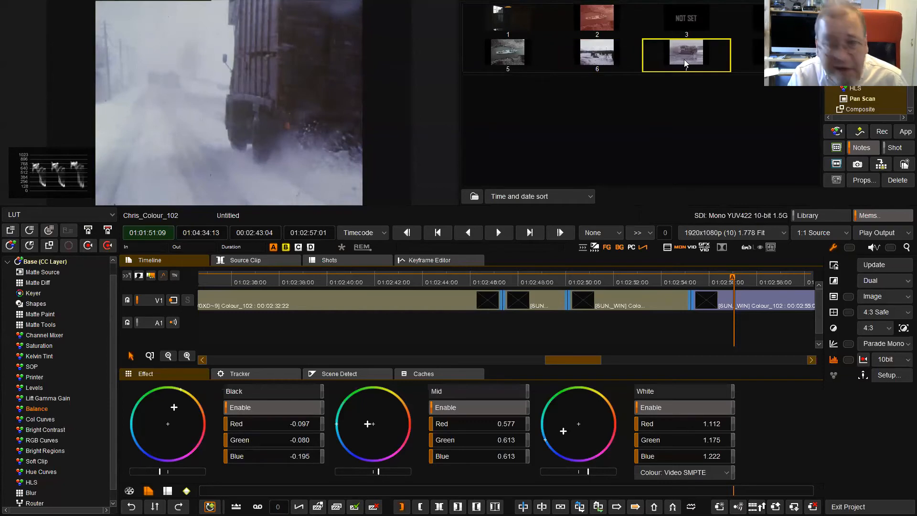
right_click(686, 56)
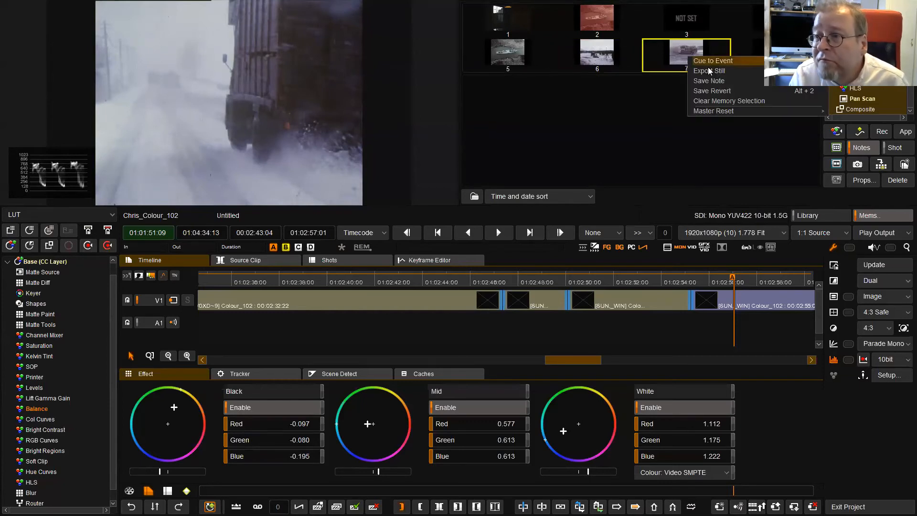
left_click(708, 71)
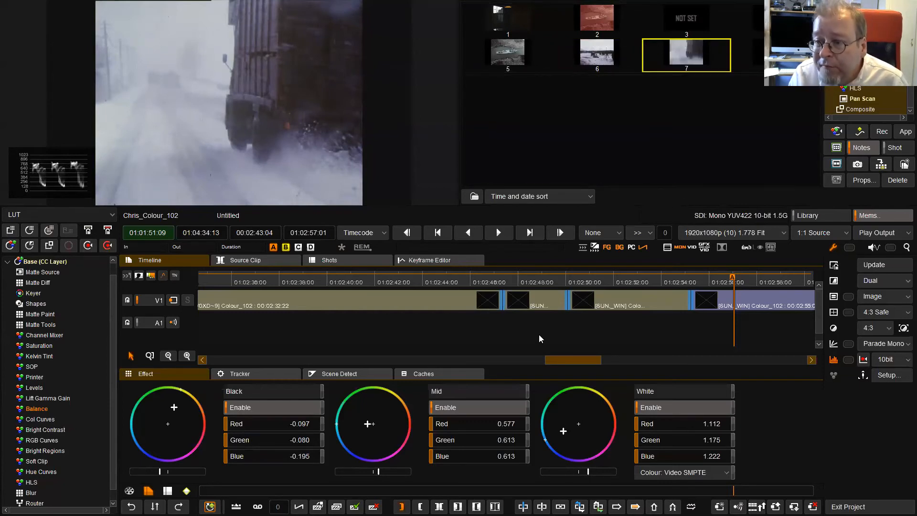
- Recall memory 7 onto the next two SUN__WIN shots, setting the second one's Balance Black to -0.145/-0.127/-0.242 and White to 1.132/1.197/1.245
scroll(621, 311, "right", 5)
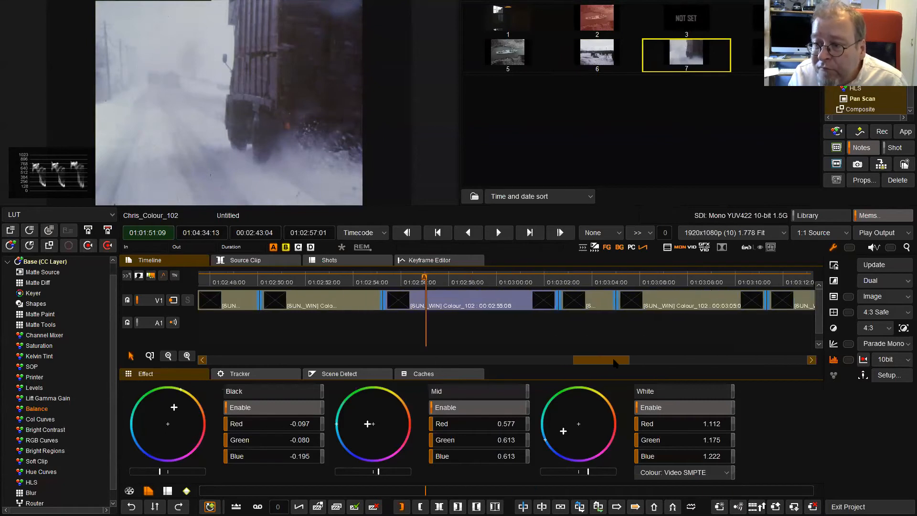
left_click(566, 277)
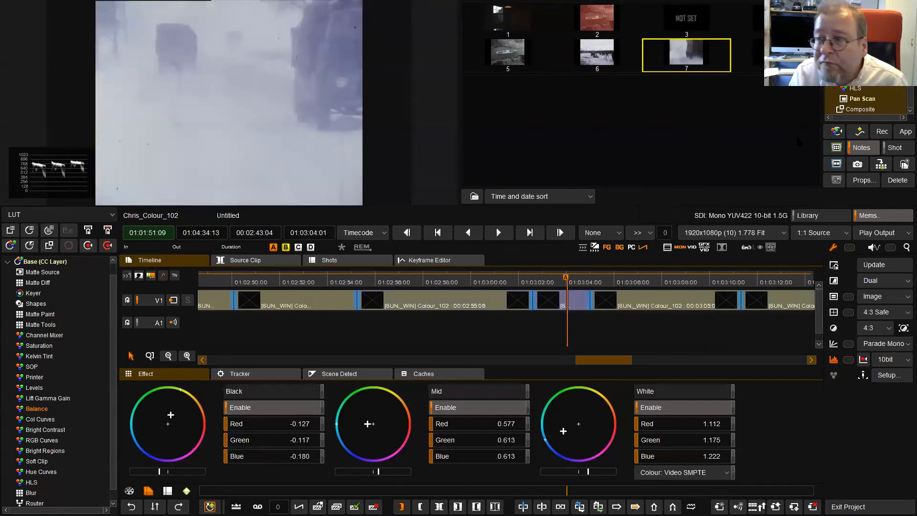
left_click(882, 132)
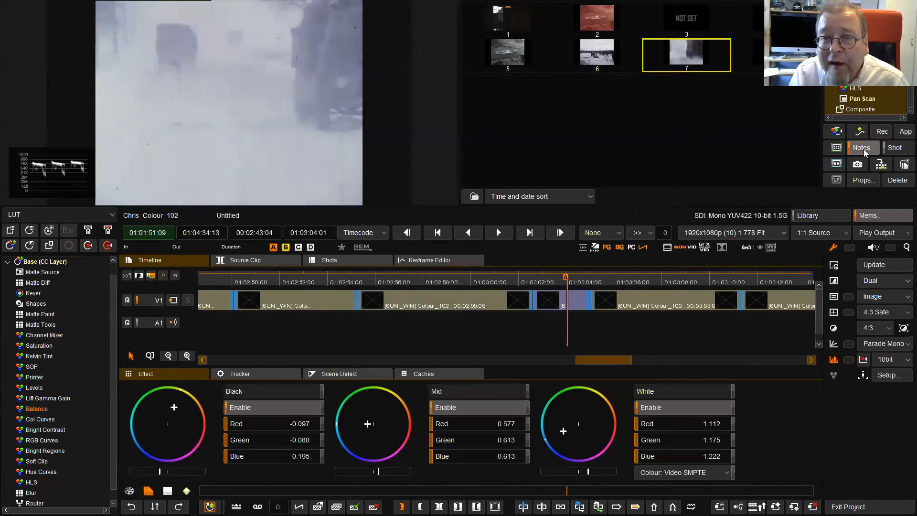
left_click(648, 294)
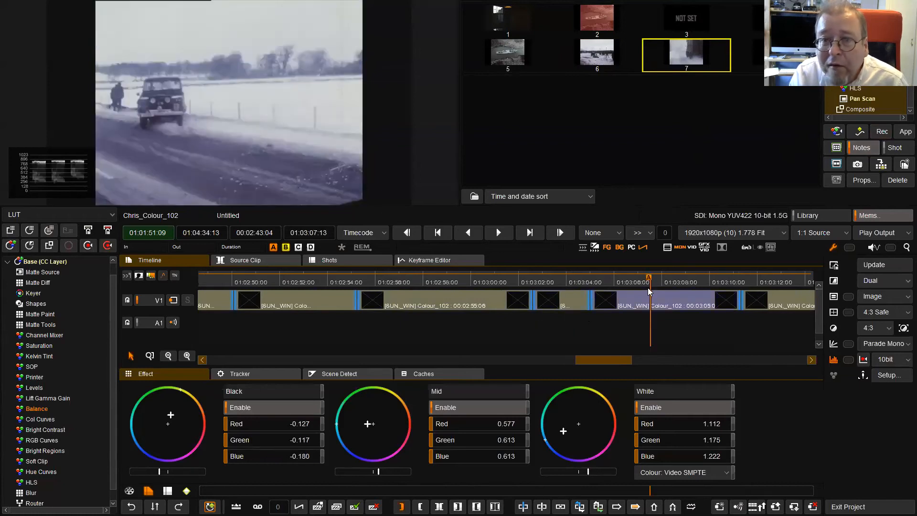
left_click(876, 130)
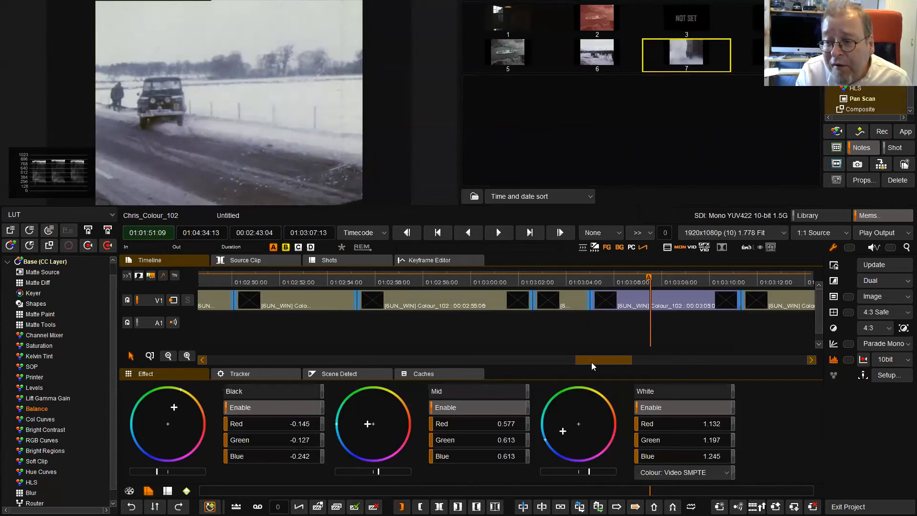
- Recall memory 7 onto the orange bulldozer shot and the shot after it, with Balance Black at -0.125/-0.117/-0.203 and -0.132/-0.115/-0.230 respectively
left_click_drag(591, 361, 612, 358)
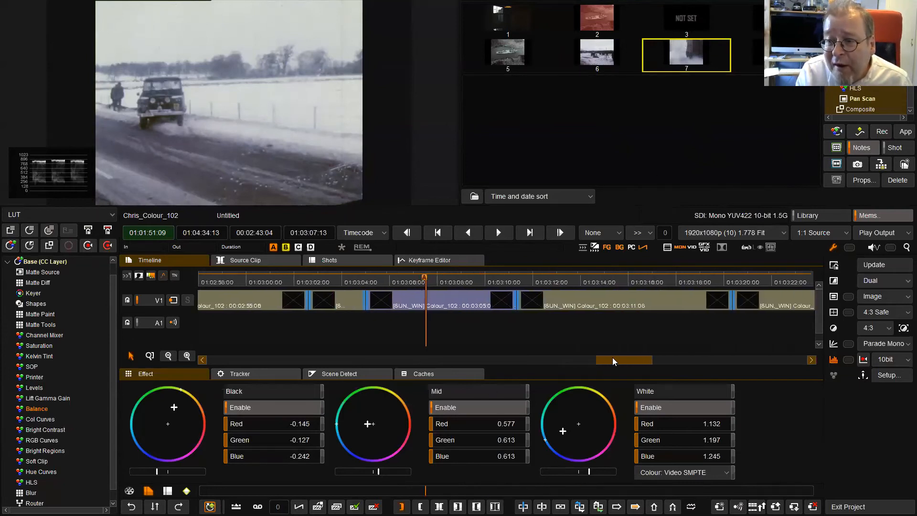
left_click(601, 284)
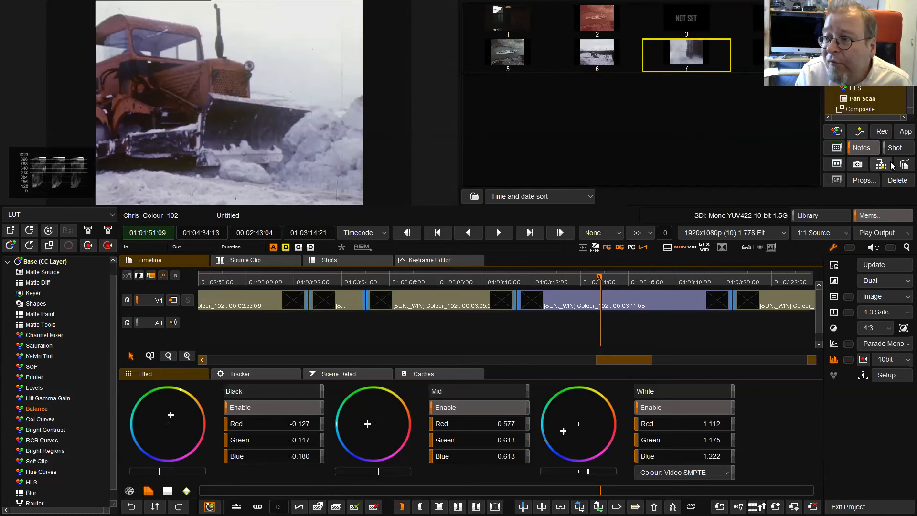
left_click(885, 131)
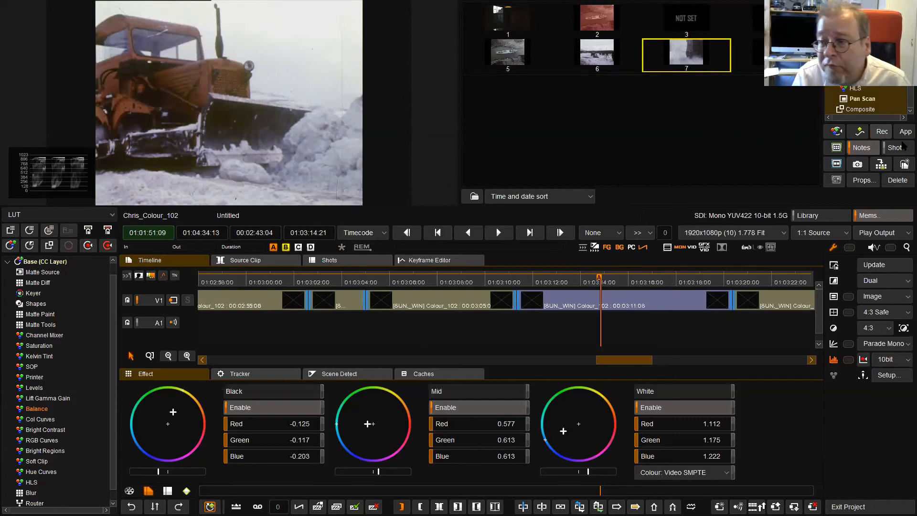
left_click(780, 277)
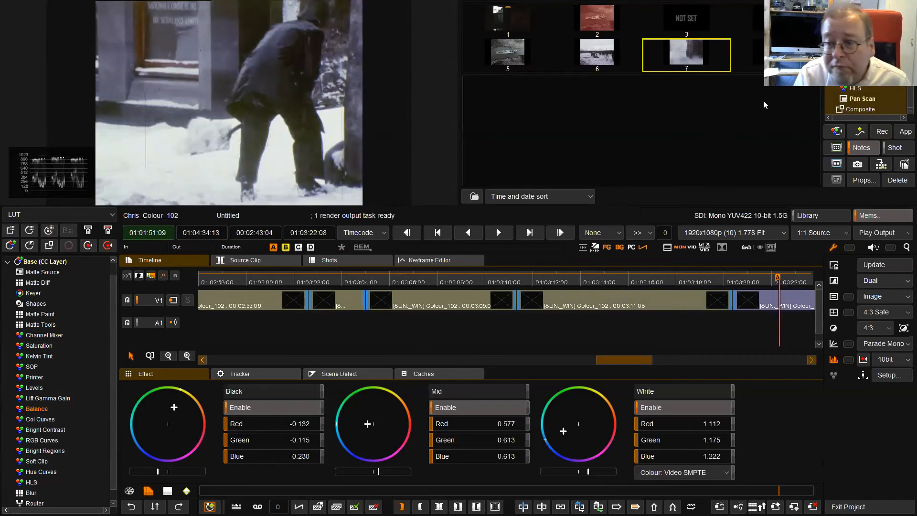
- Recall memory 7 onto the parked aircraft shot and set its Balance Black to -0.115/-0.097/-0.212 and White to 1.115/1.178/1.225
left_click_drag(629, 360, 662, 357)
left_click(647, 281)
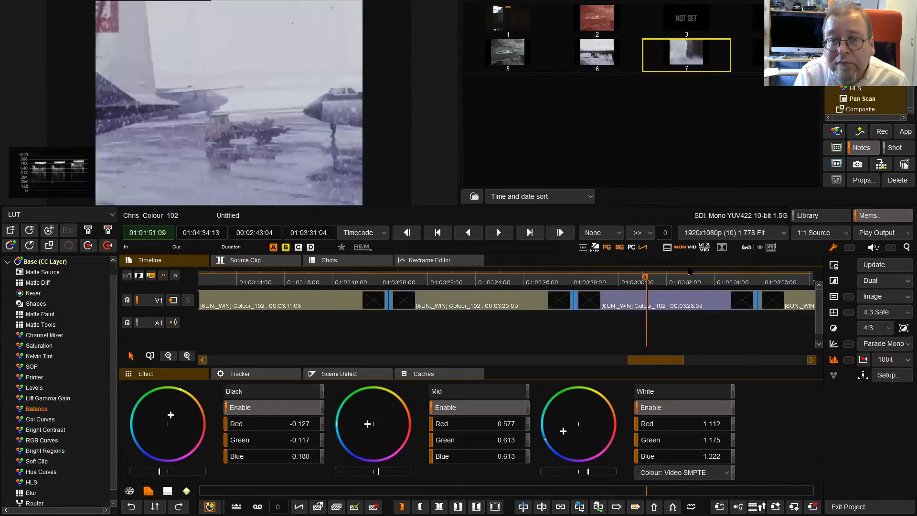
left_click(886, 131)
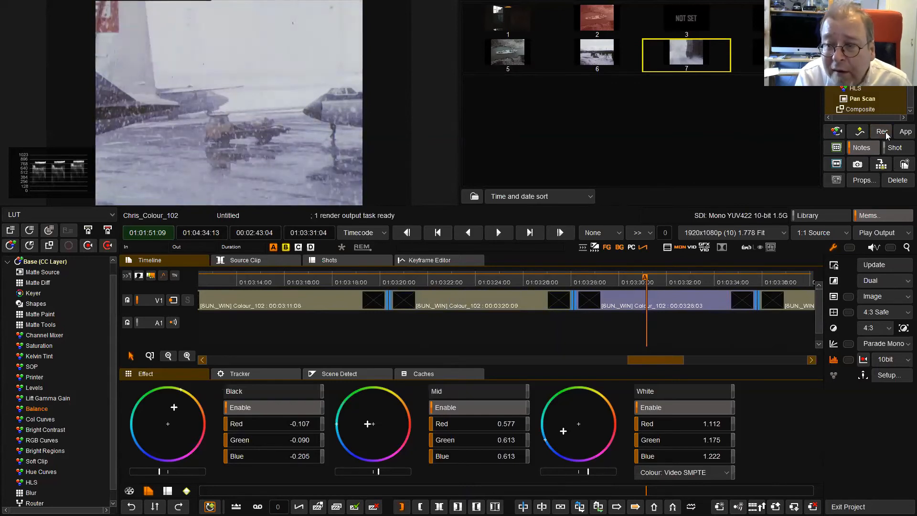
left_click_drag(655, 280, 694, 283)
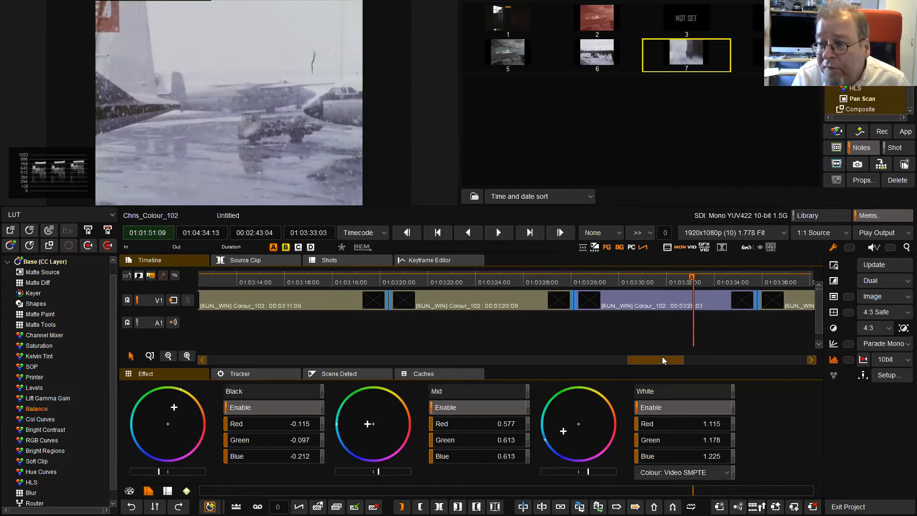
- Set the Balance Black of the next three airfield vehicle shots to -0.142/-0.105/-0.180, -0.112/-0.075/-0.180 and -0.140/-0.090/-0.180 in turn
left_click_drag(662, 357, 685, 356)
left_click(582, 281)
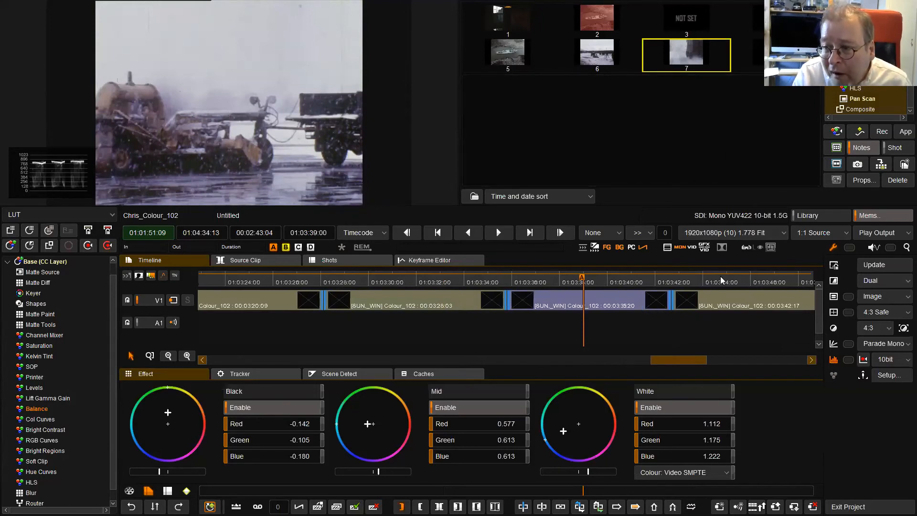
left_click(734, 284)
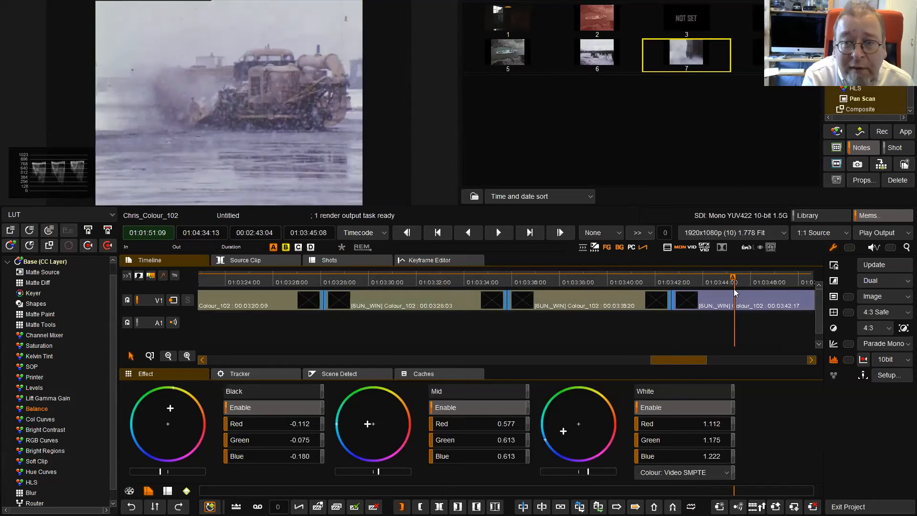
left_click_drag(692, 358, 729, 358)
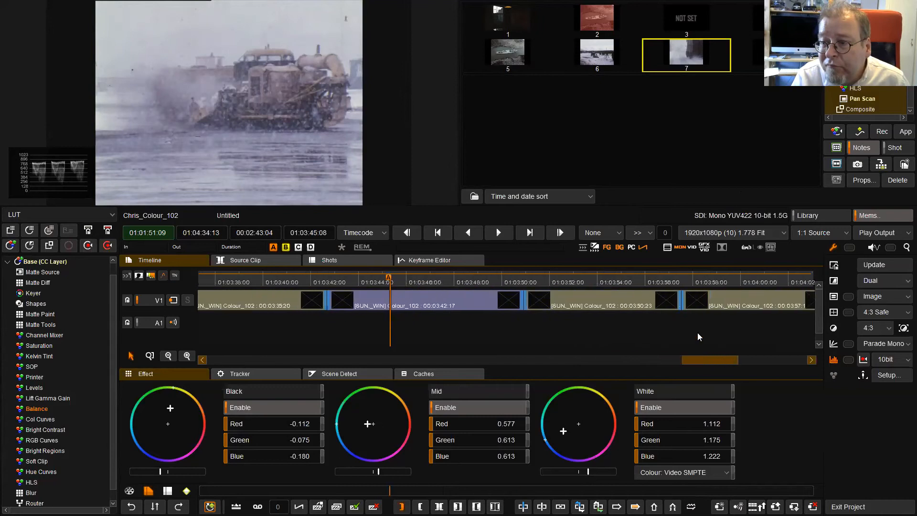
left_click(601, 279)
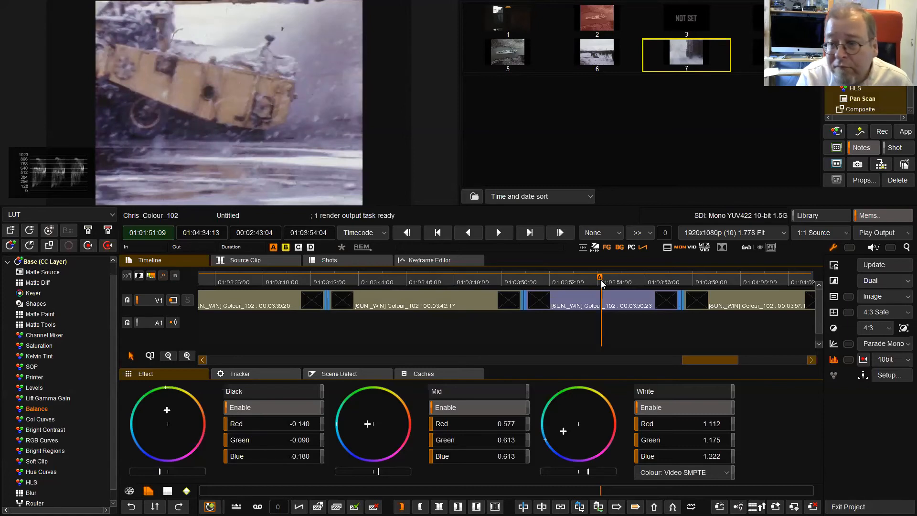
- Set the Balance Black of the two snowy propeller plane shots to -0.170/-0.160/-0.222 and -0.135/-0.110/-0.180
left_click(733, 282)
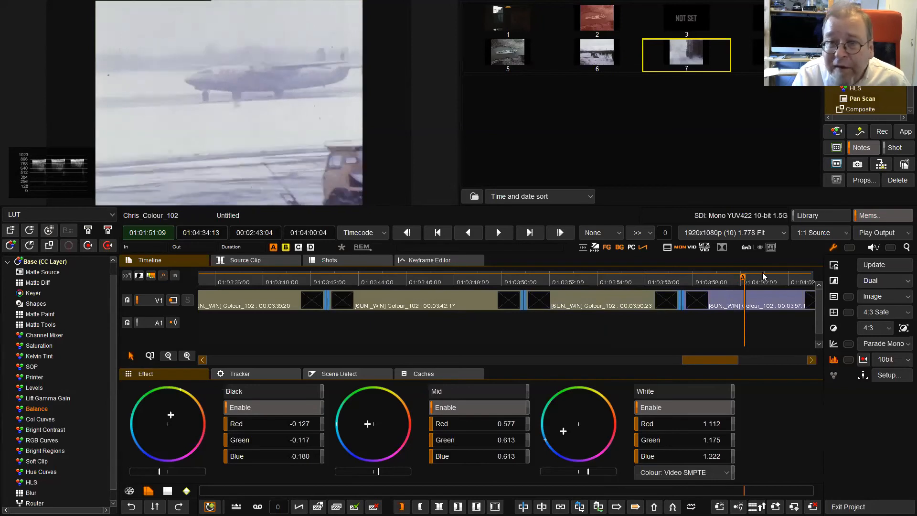
left_click(747, 277)
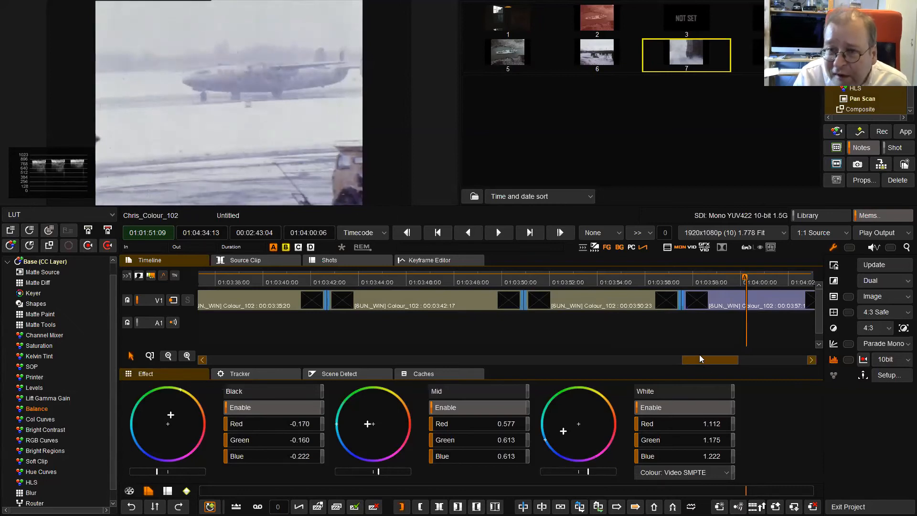
left_click_drag(692, 357, 721, 356)
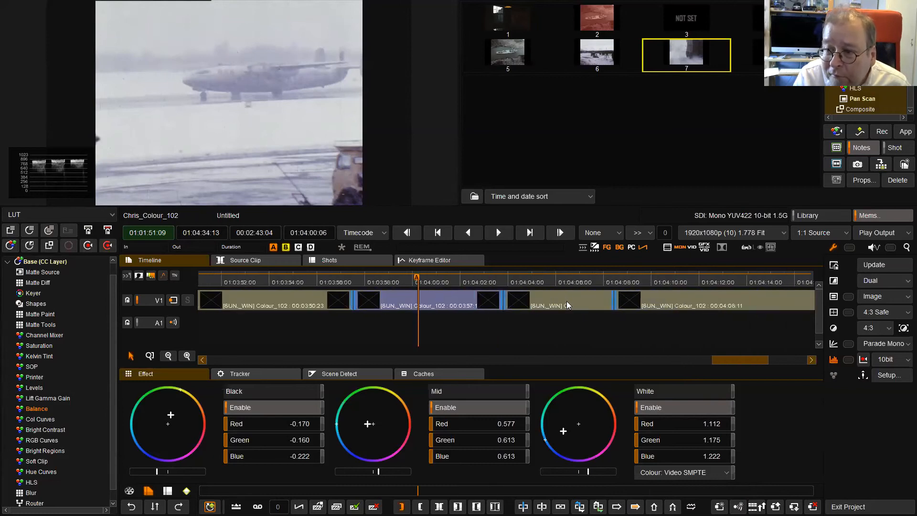
left_click(561, 278)
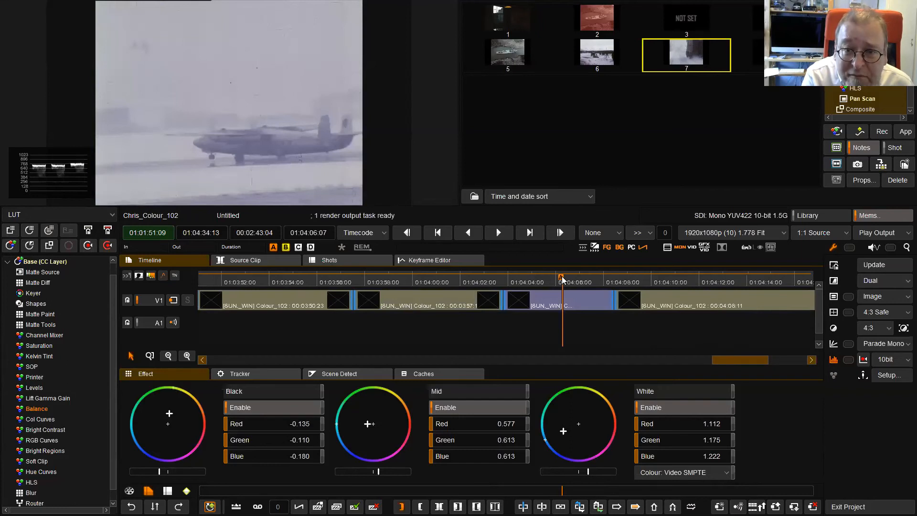
- Set the Balance Black of the fence post landscape shot to -0.107/-0.082/-0.180, checking it further into the shot
left_click(688, 281)
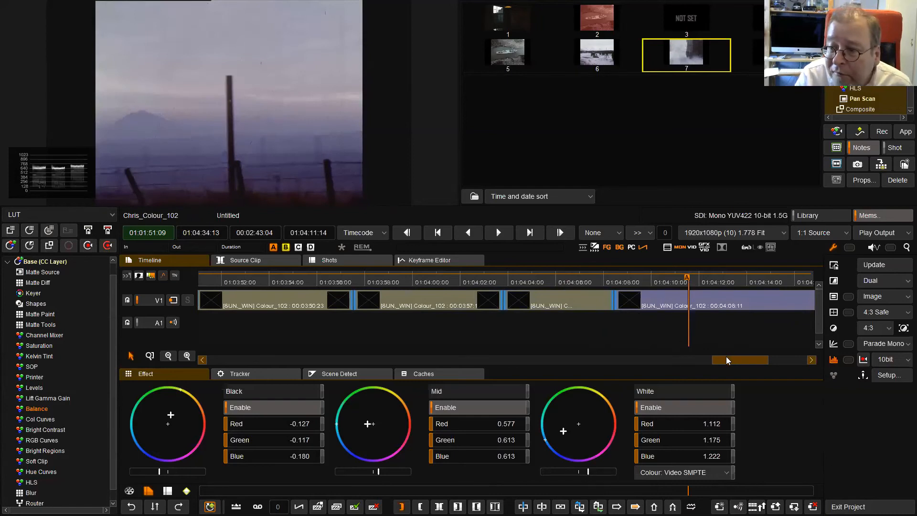
left_click_drag(726, 356, 742, 356)
mouse_move(554, 279)
left_mouse_down()
mouse_move(566, 280)
mouse_move(542, 280)
mouse_move(564, 283)
left_mouse_up()
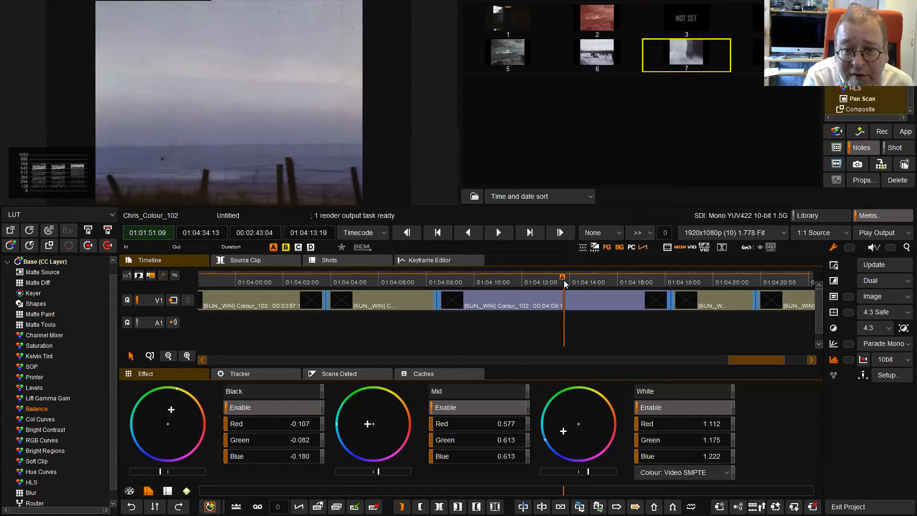
- Set the foggy tree-lined road shot's Balance Black to -0.140/-0.090/-0.180 and the headlights shot's Black to -0.117/-0.105/-0.180, Mid to 0.647/0.707/0.613 and White to 1.185/1.183/1.222
left_click(708, 280)
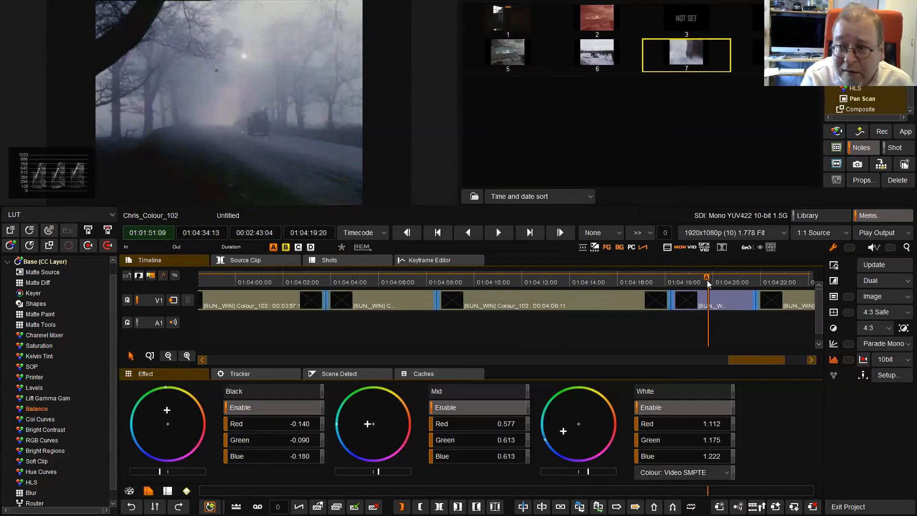
left_click(789, 282)
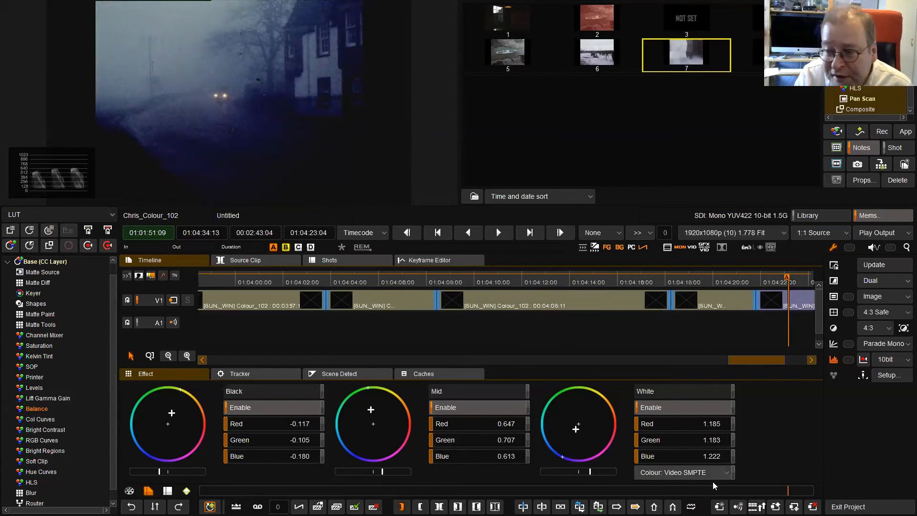
- Set the road sign shot's Balance to Black -0.097/-0.080/-0.195, Mid 0.600/0.637/0.613, White 1.112/1.170/1.222 and the car shot's to Black -0.120/-0.093/-0.203, Mid 0.607/0.640/0.613, White 1.175/1.205/1.250
left_click_drag(753, 361, 776, 360)
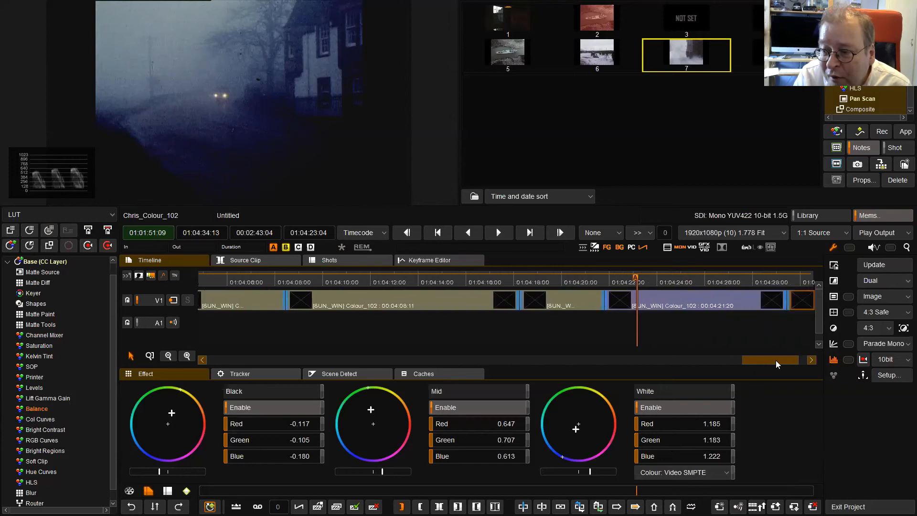
left_click_drag(598, 282, 722, 288)
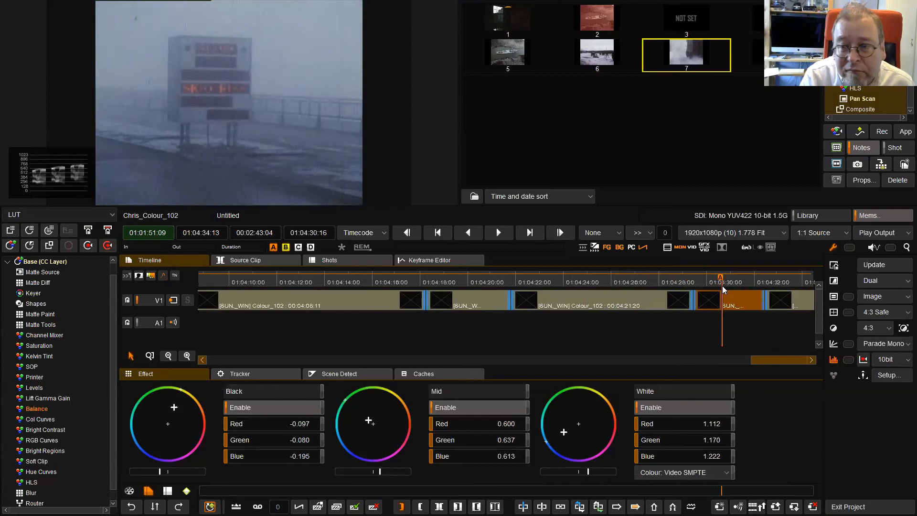
left_click(762, 320)
left_click(797, 290)
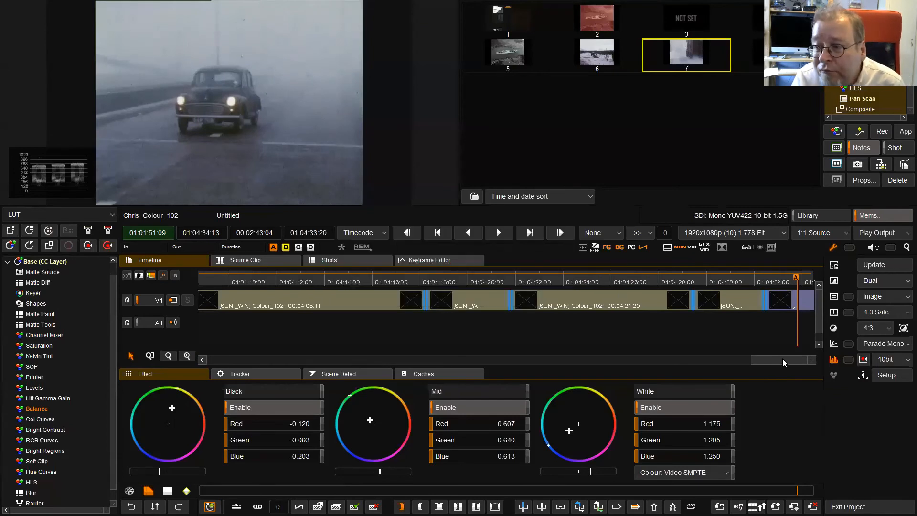
- Check the earlier HJW0XD~9 shot of the boats on the water around 01:02:07
left_click_drag(798, 359, 505, 361)
left_click(459, 294)
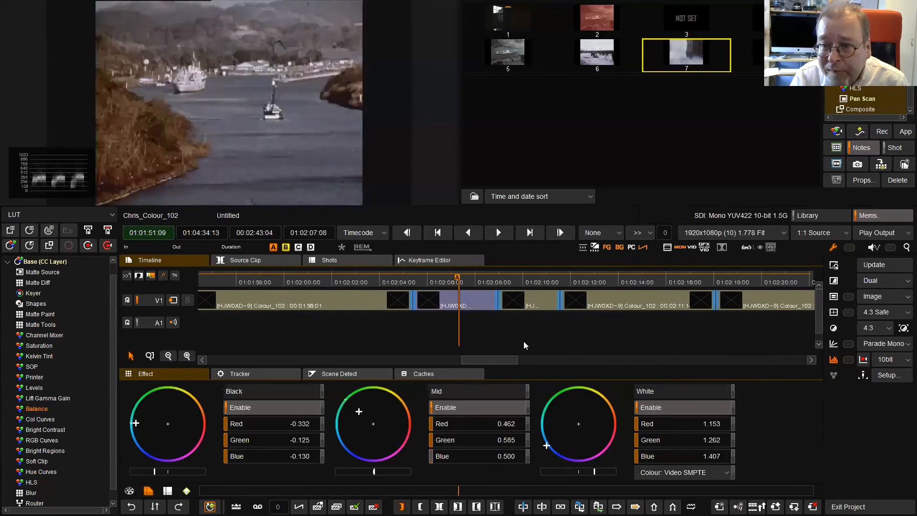
- Go to the CLIP_#76 lake shot around 01:01:19:02 and add a new colour correction layer with its Shapes effect open
left_click_drag(498, 364, 395, 365)
left_click(407, 282)
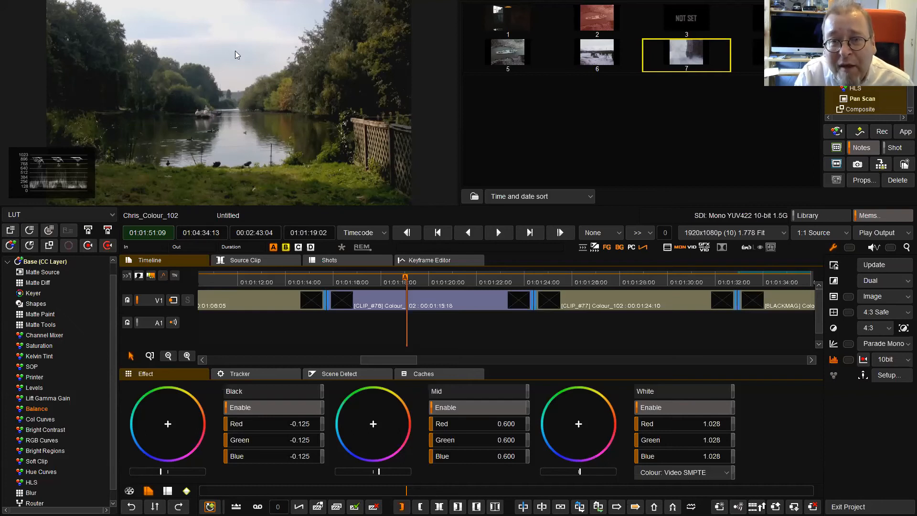
left_click(10, 245)
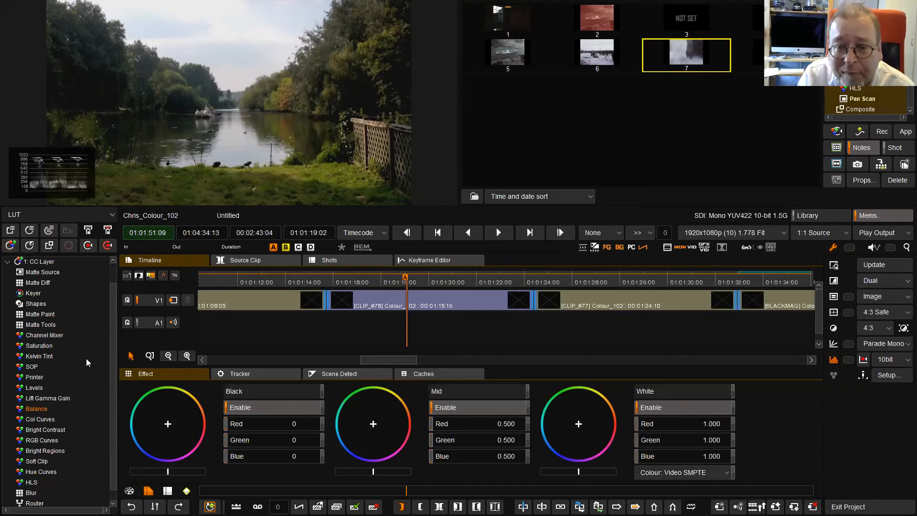
left_click(34, 305)
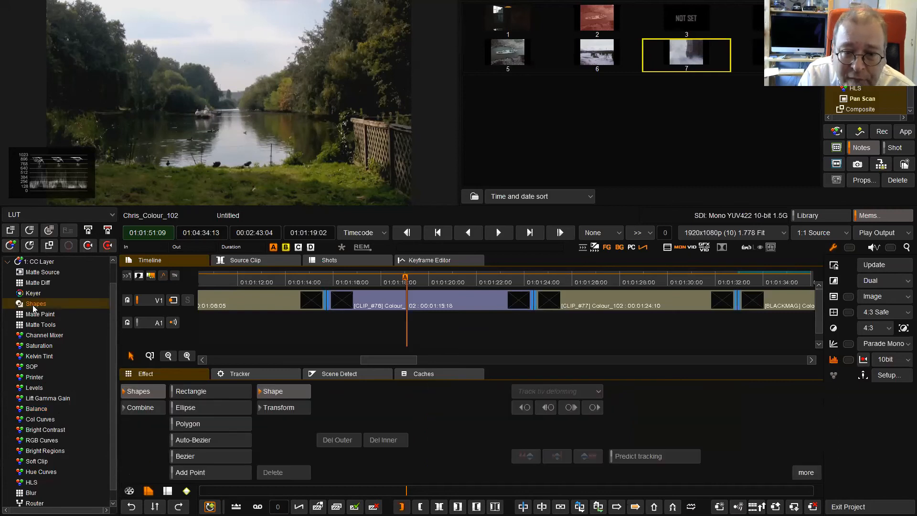
- Draw a closed Bezier shape around the sky, following the treeline and extending just above the top of the picture
left_click(200, 455)
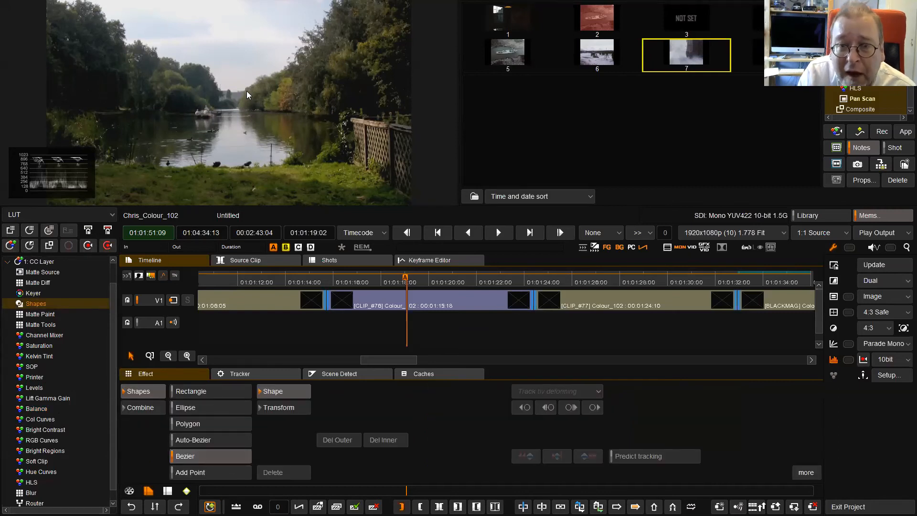
scroll(226, 69, "down", 2)
scroll(226, 70, "up", 2)
scroll(226, 70, "down", 1)
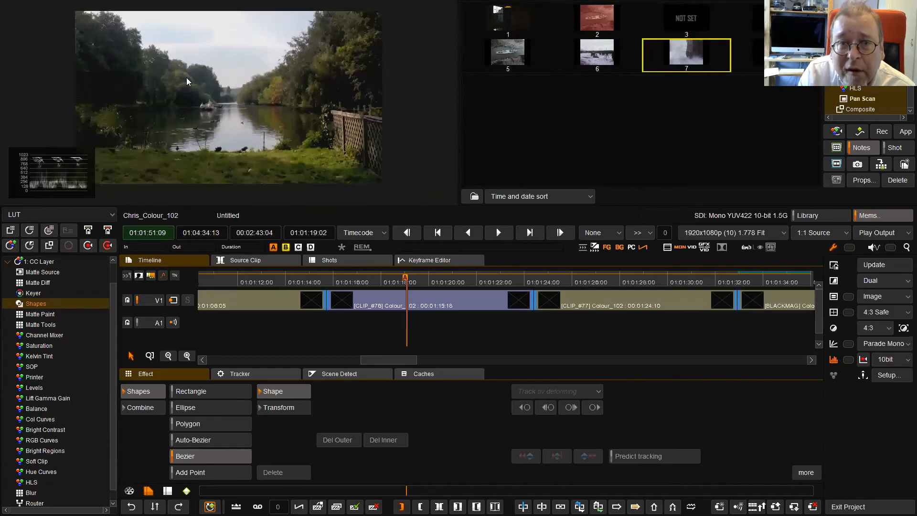
left_click(96, 5)
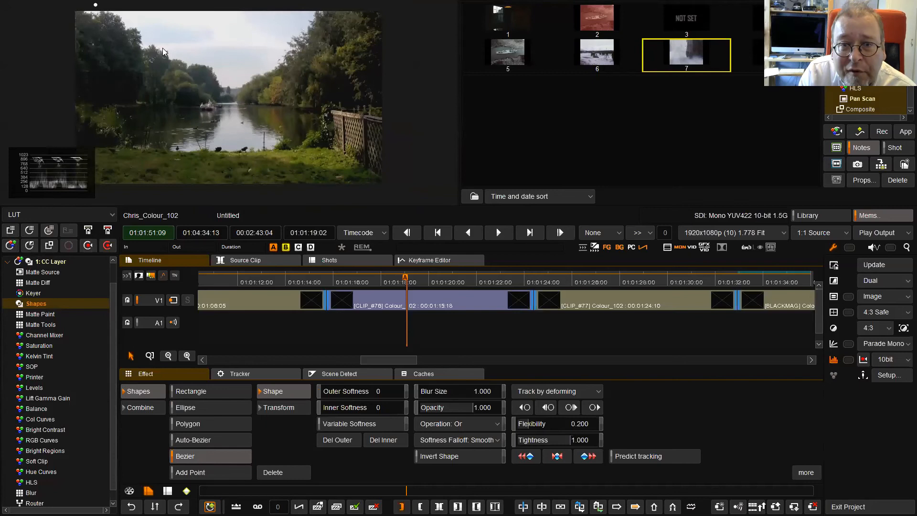
left_click(189, 64)
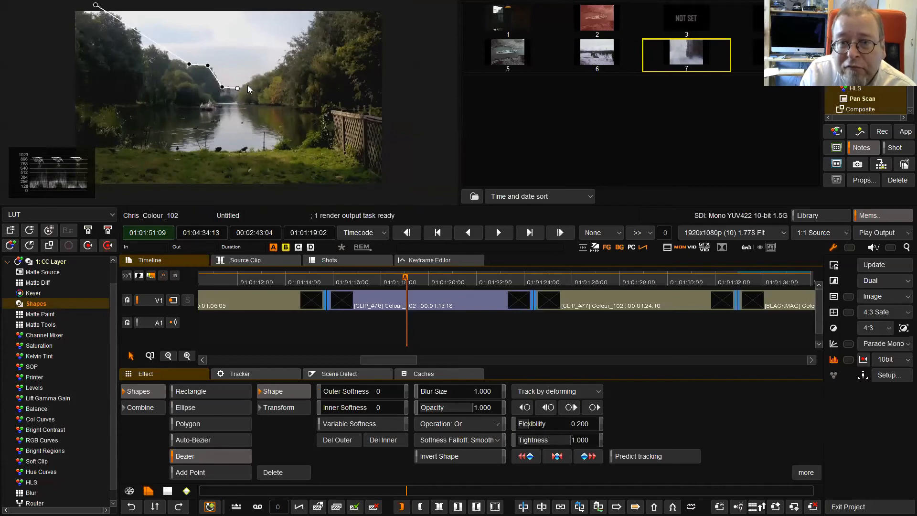
left_click(280, 62)
left_click(297, 42)
left_click(314, 19)
left_click(319, 9)
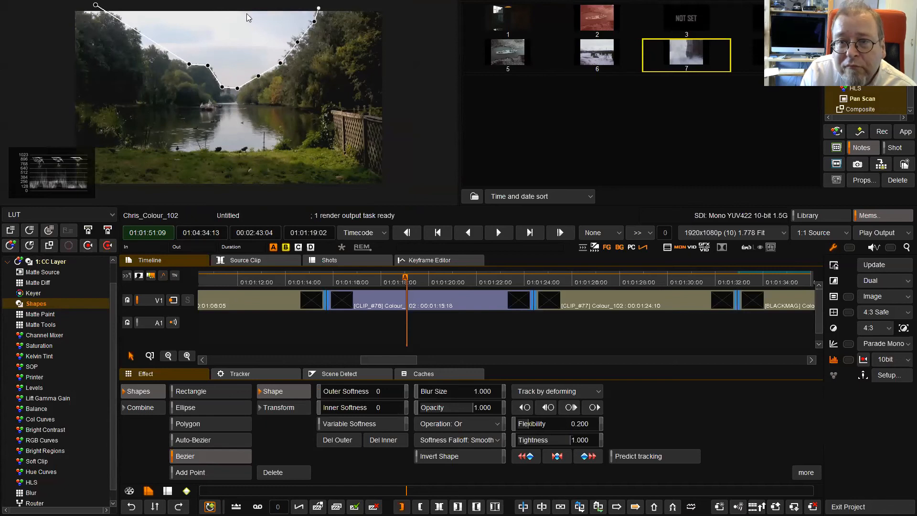
left_click(96, 5)
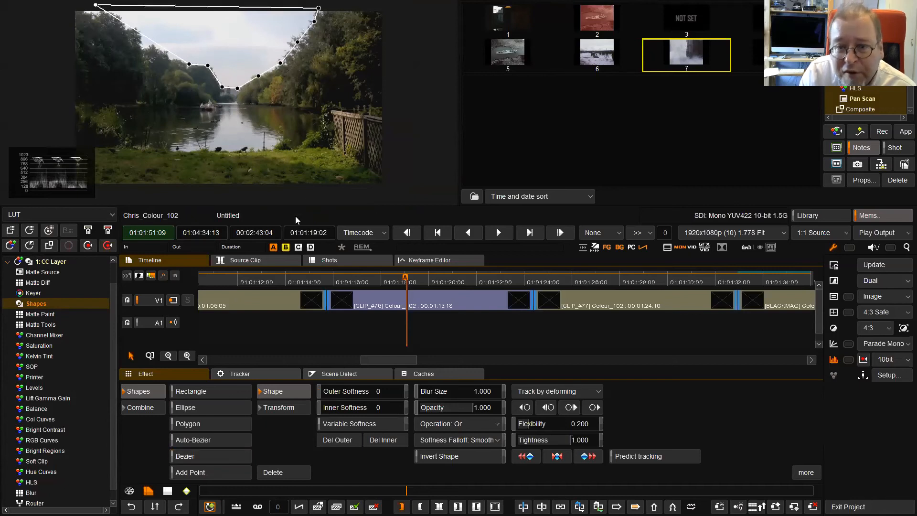
- Try Outer Softness values of 5 and 0.8 on the sky shape
left_click(383, 390)
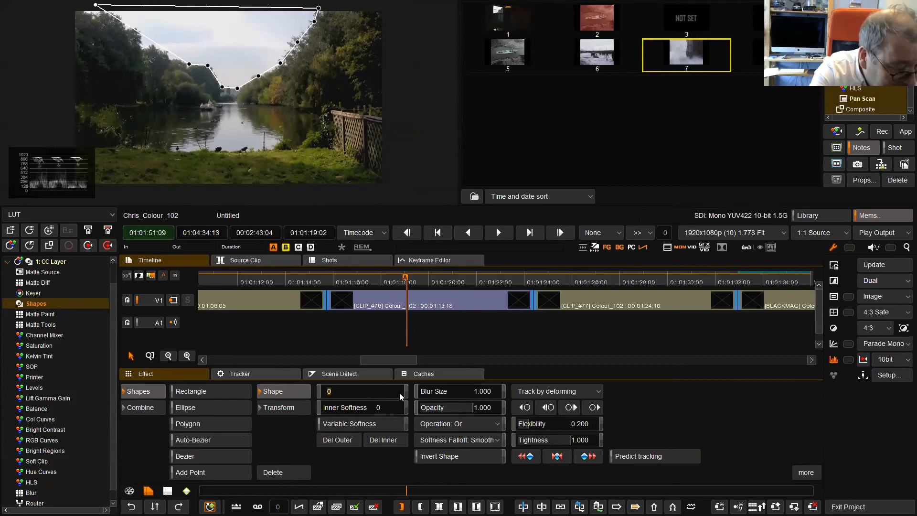
type("6")
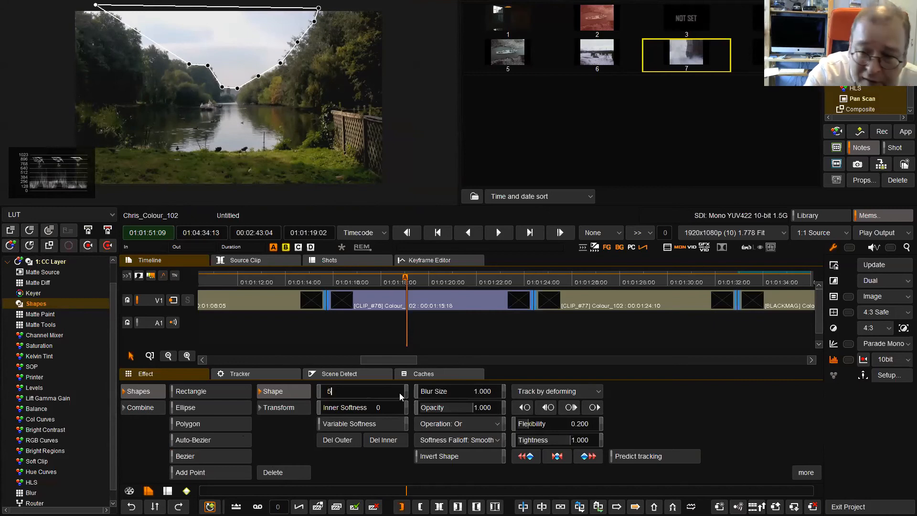
key("Return")
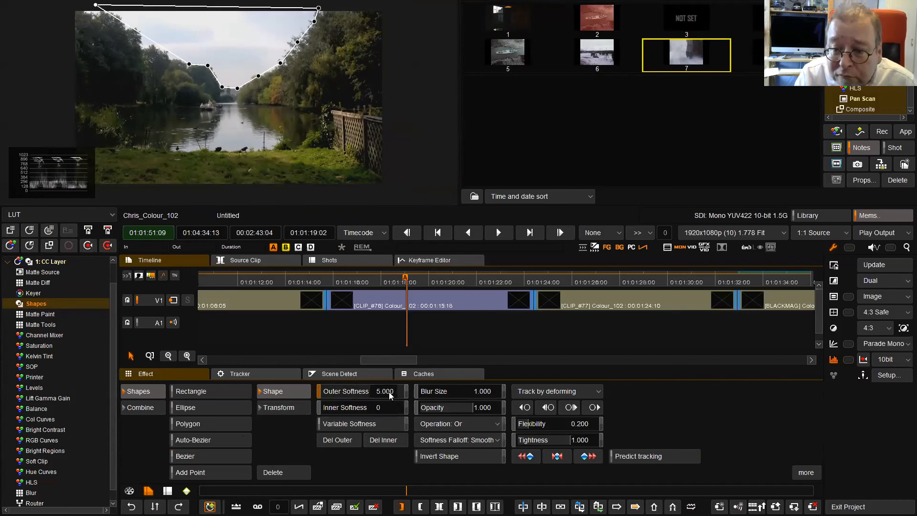
left_click(392, 390)
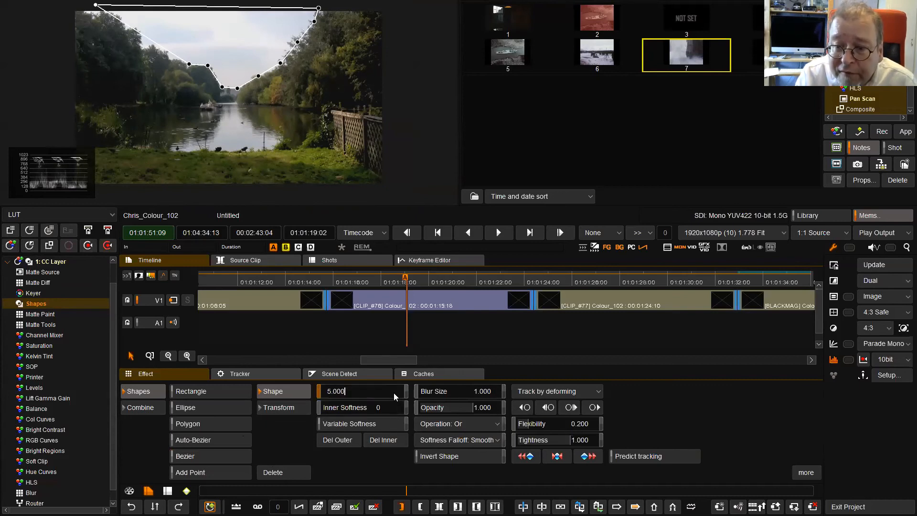
key("BackSpace")
key("BackSpace")
key("BackSpace")
key("BackSpace")
key("BackSpace")
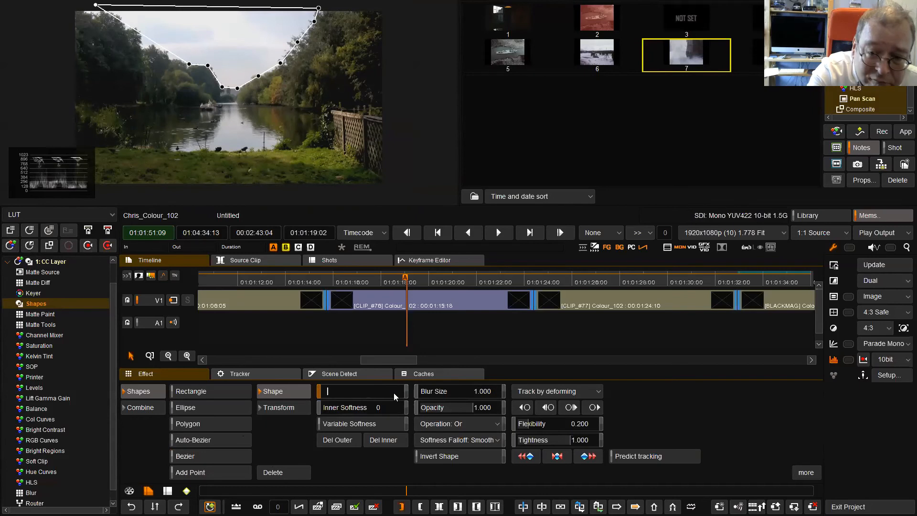
type(".8")
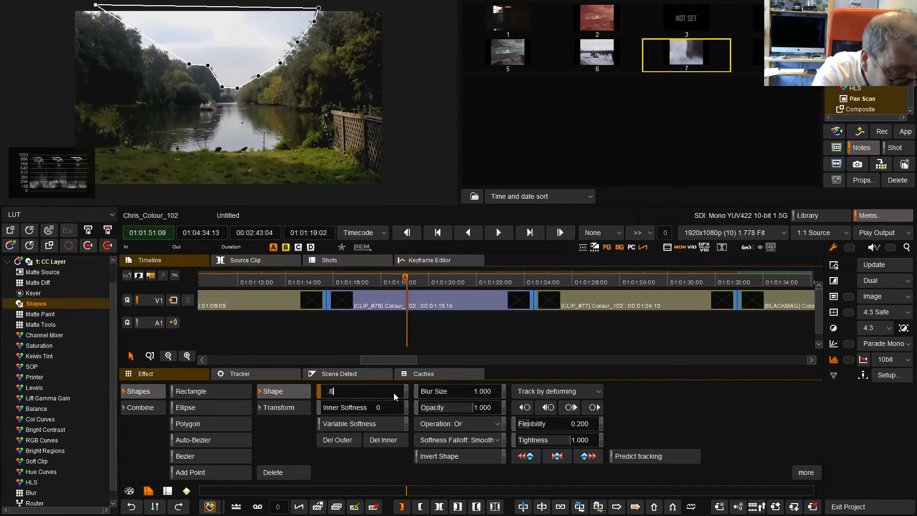
key("Return")
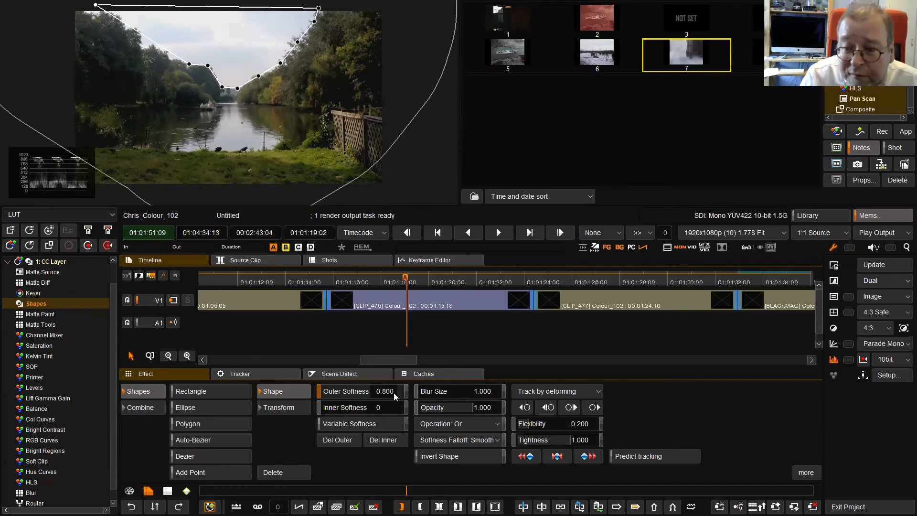
- Try an Outer Softness of 0.2 on the sky shape
left_click(393, 393)
key("BackSpace")
key("BackSpace")
key("BackSpace")
key("BackSpace")
key("BackSpace")
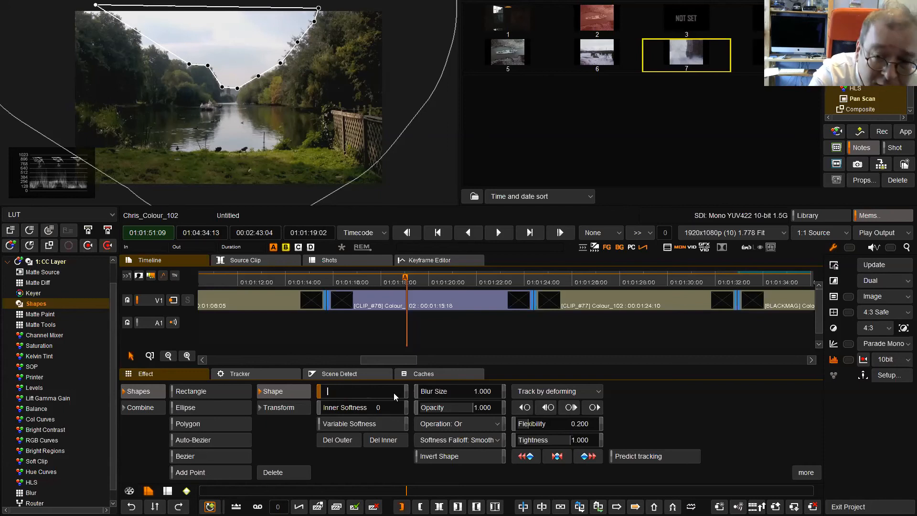
type(".2")
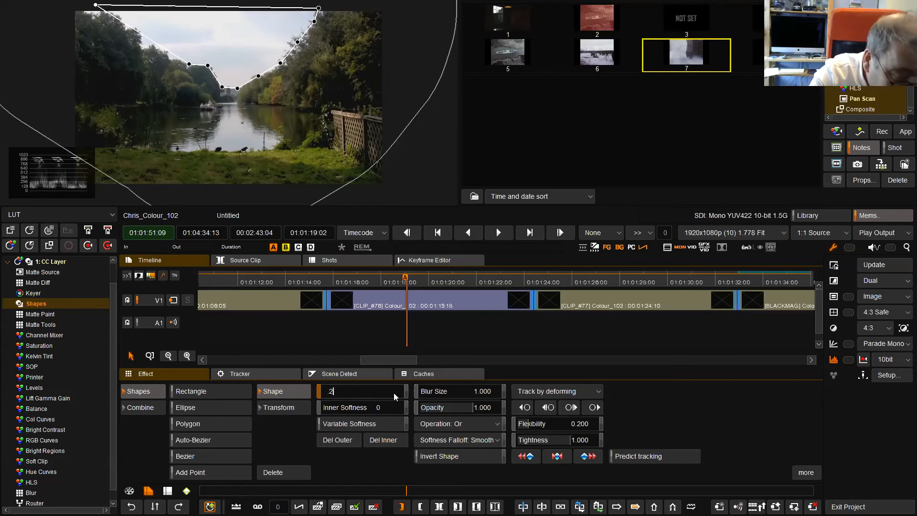
key("Return")
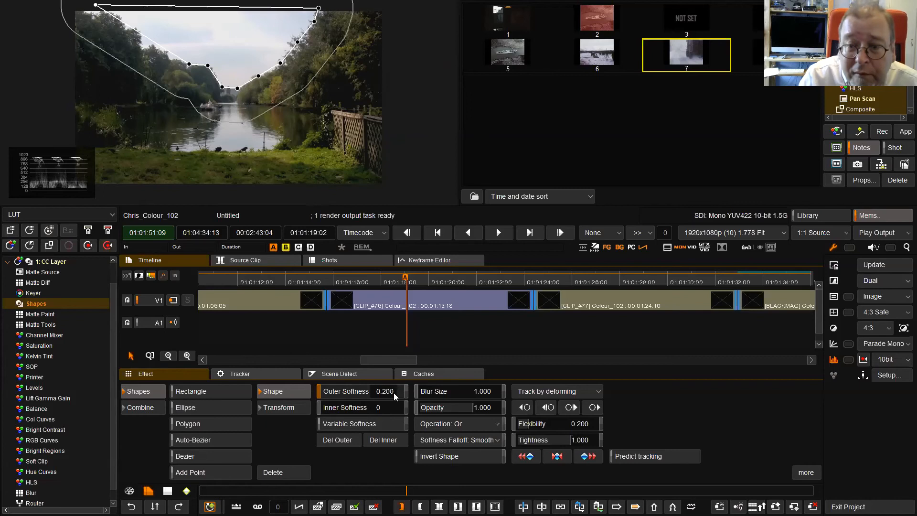
- Set the sky shape's Outer Softness to 0.09
left_click(393, 393)
key("BackSpace")
type(".")
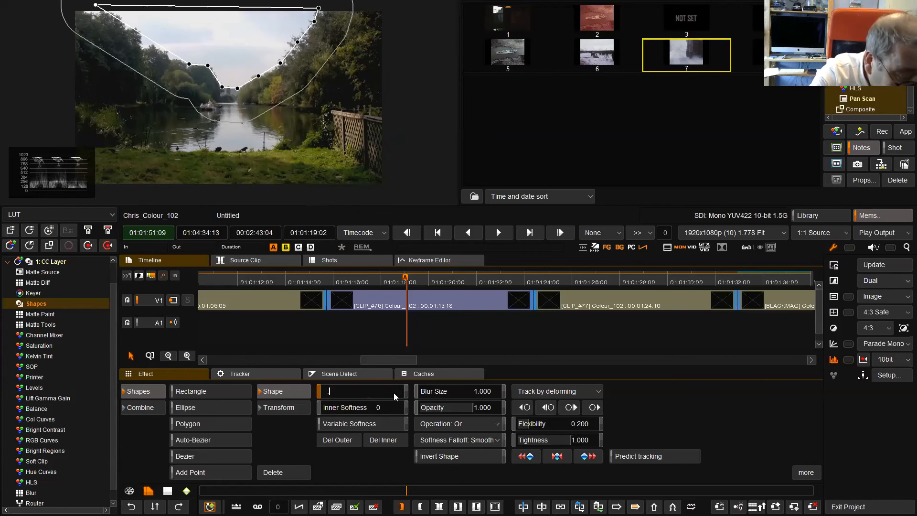
type("09")
key("Return")
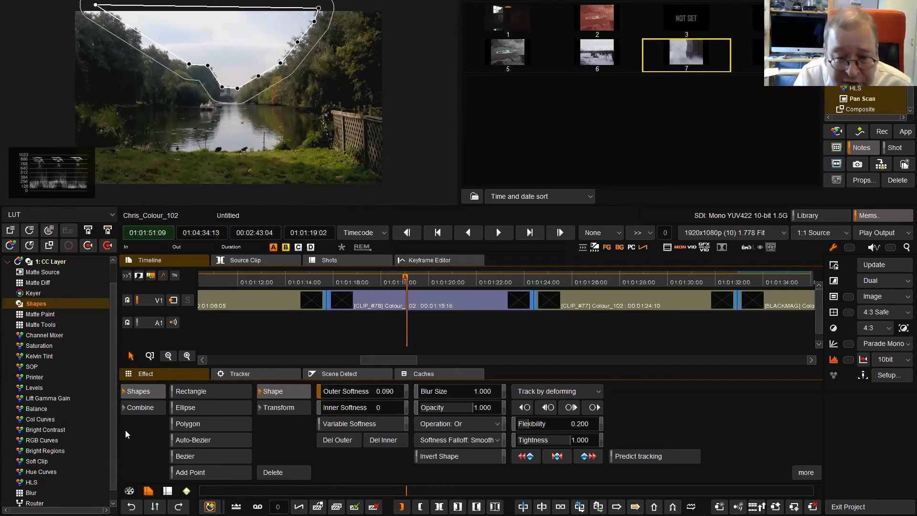
- Set the sky layer's Balance to Black -0.030, Mid 0.427 and White 0.947 on all channels, and save the project with its shape shown
left_click(45, 408)
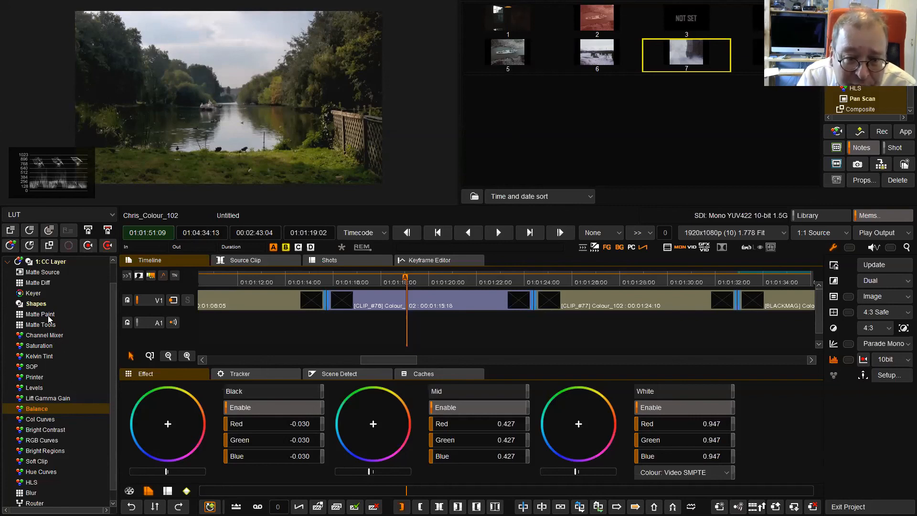
left_click(36, 303)
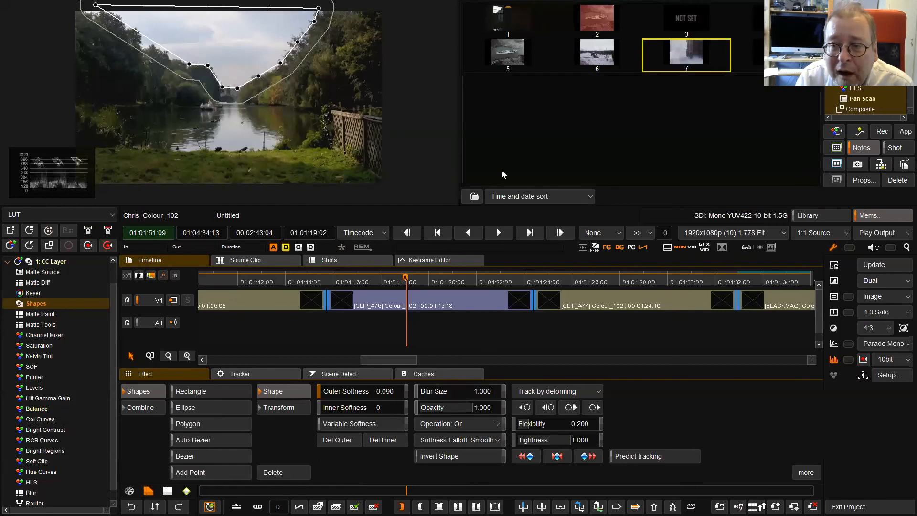
key("ctrl+s")
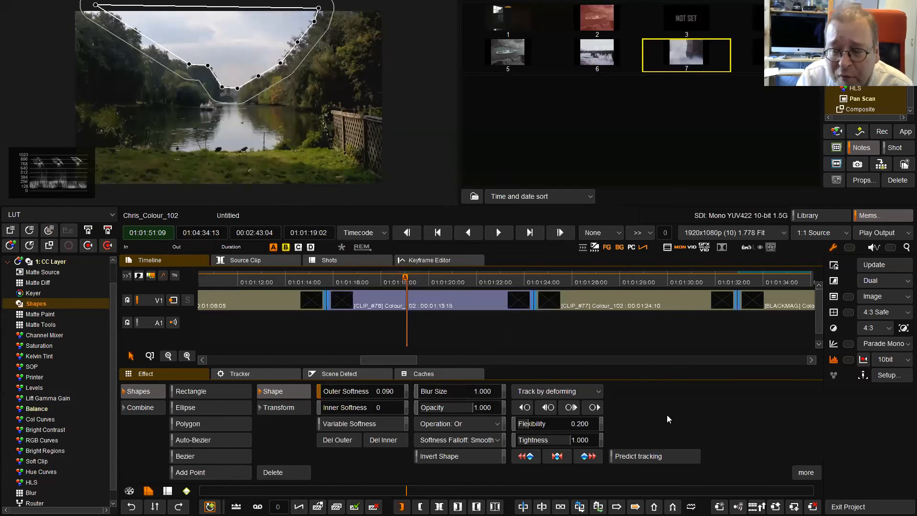